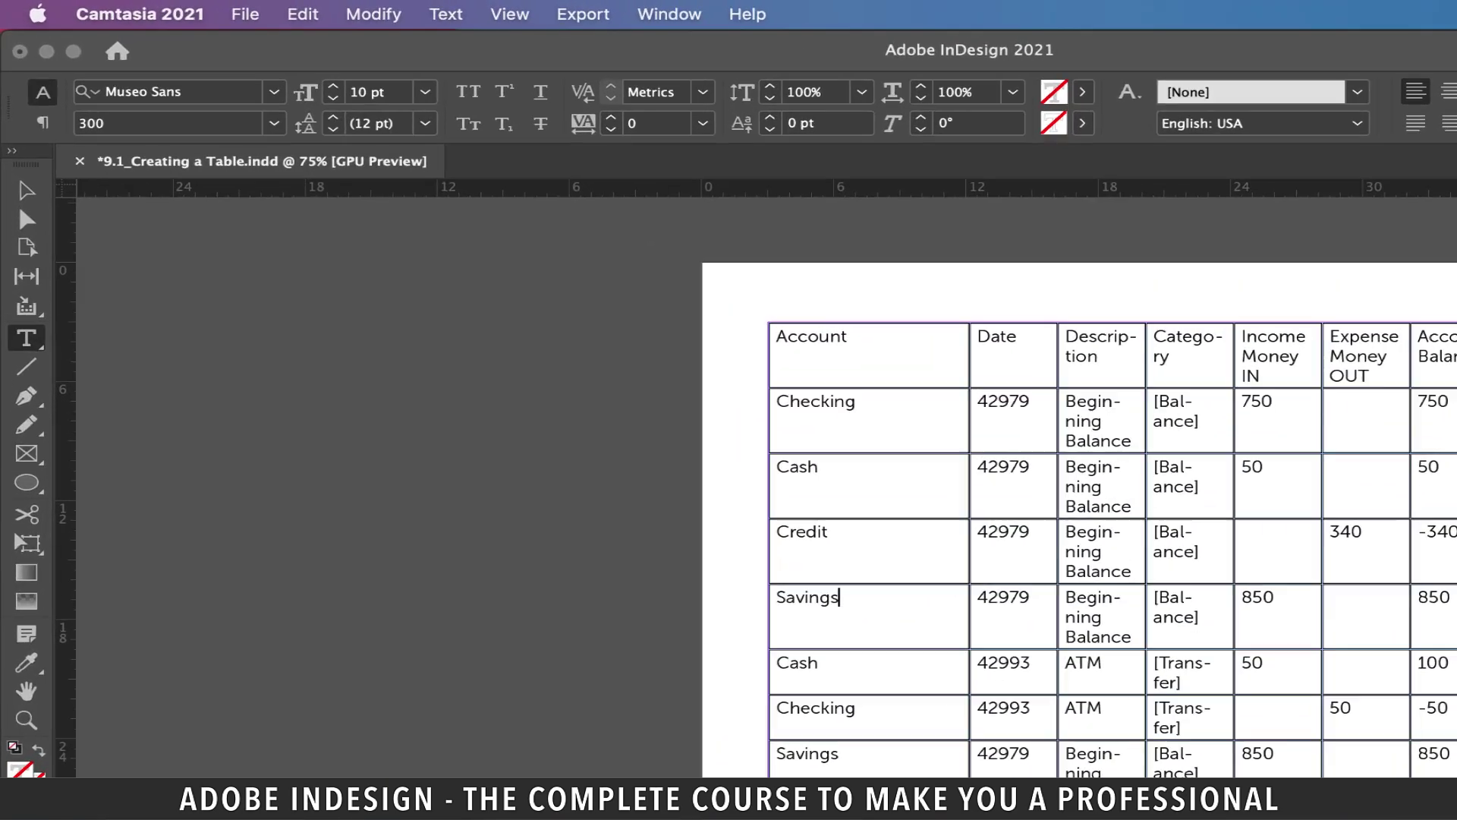
- Change the 'Account' heading text from Museo Sans to Raleway Bold
left_click_drag(516, 205, 479, 205)
left_click_drag(854, 365, 842, 365)
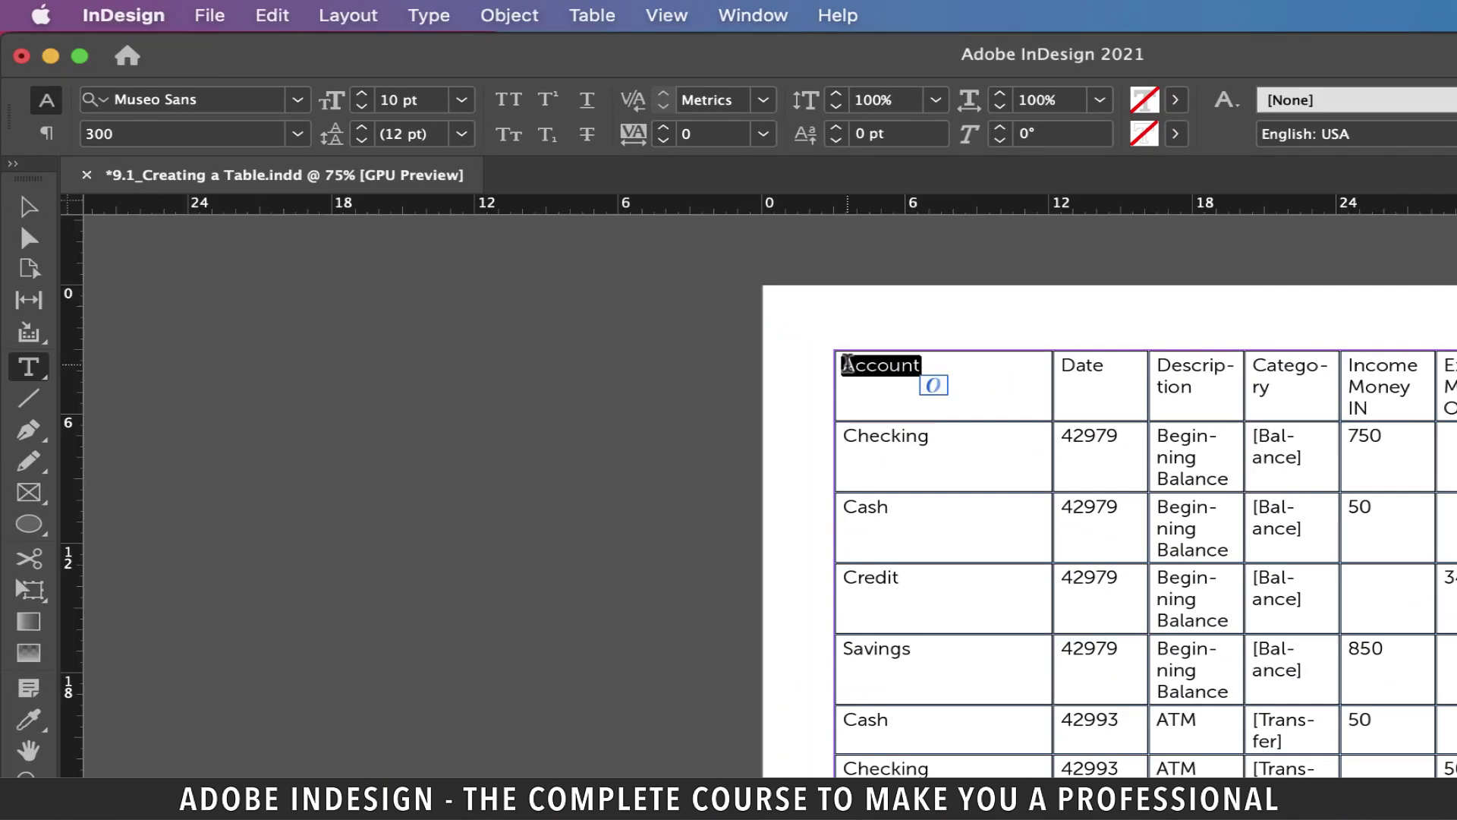
left_click(182, 100)
type("ra")
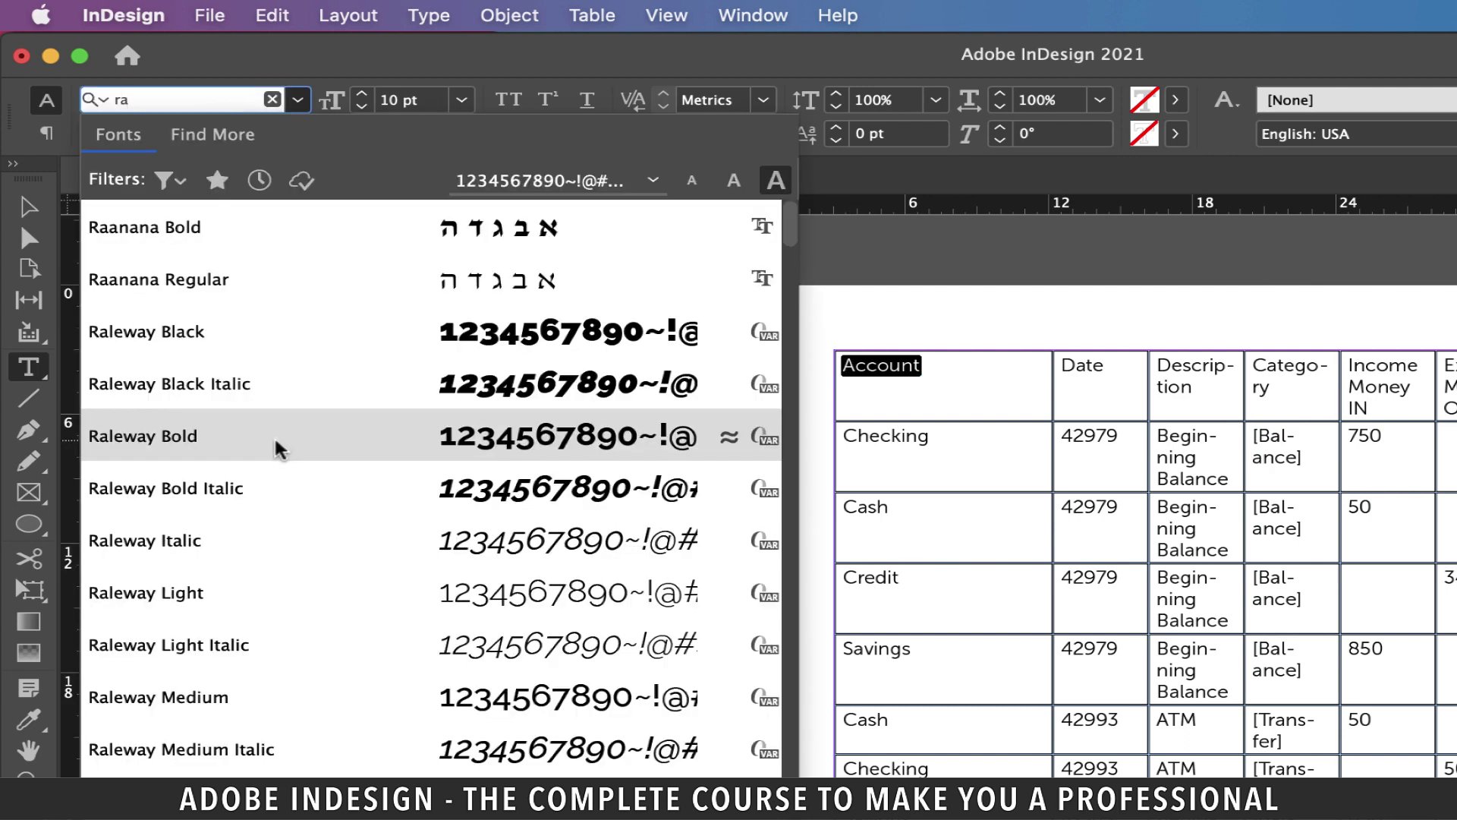
left_click(280, 446)
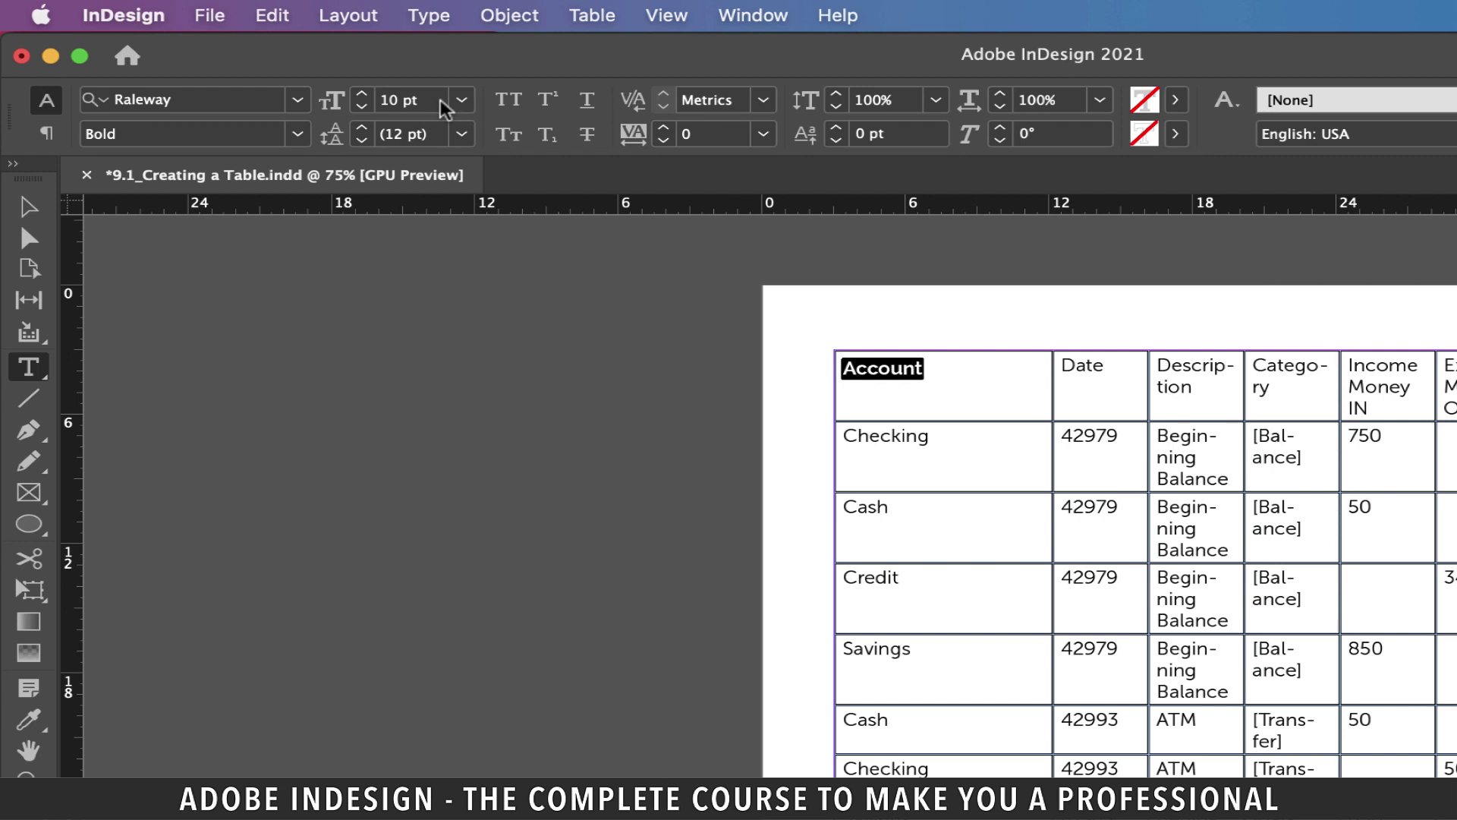
- Fill the Account header cell with the C=100 M=90 Y=10 K=0 purple swatch
left_click(995, 398)
key("Escape")
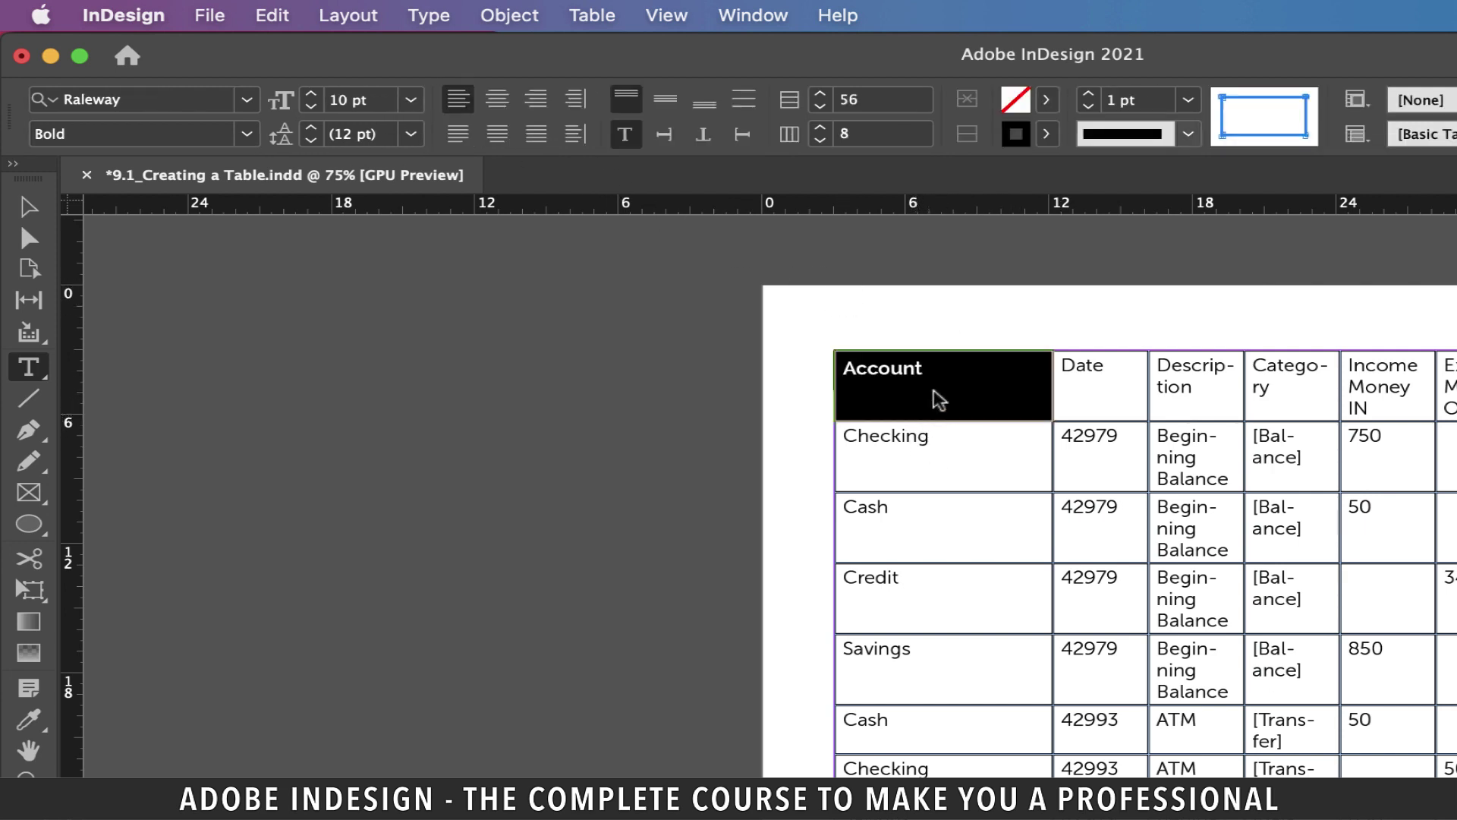
left_click(1052, 101)
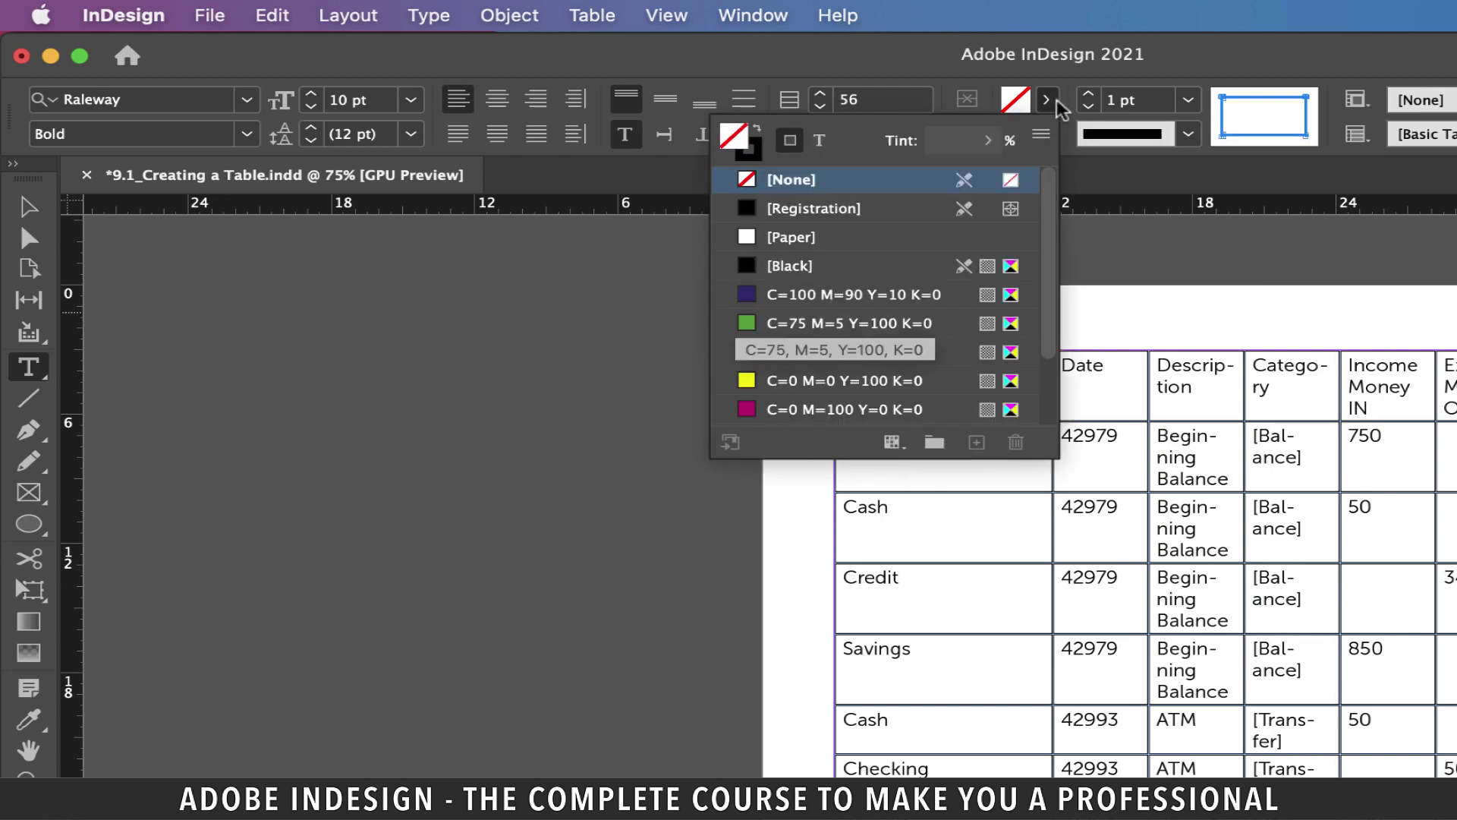
left_click(854, 294)
left_click(1088, 293)
- Make the Account heading text white using the [Paper] swatch
left_click(978, 381)
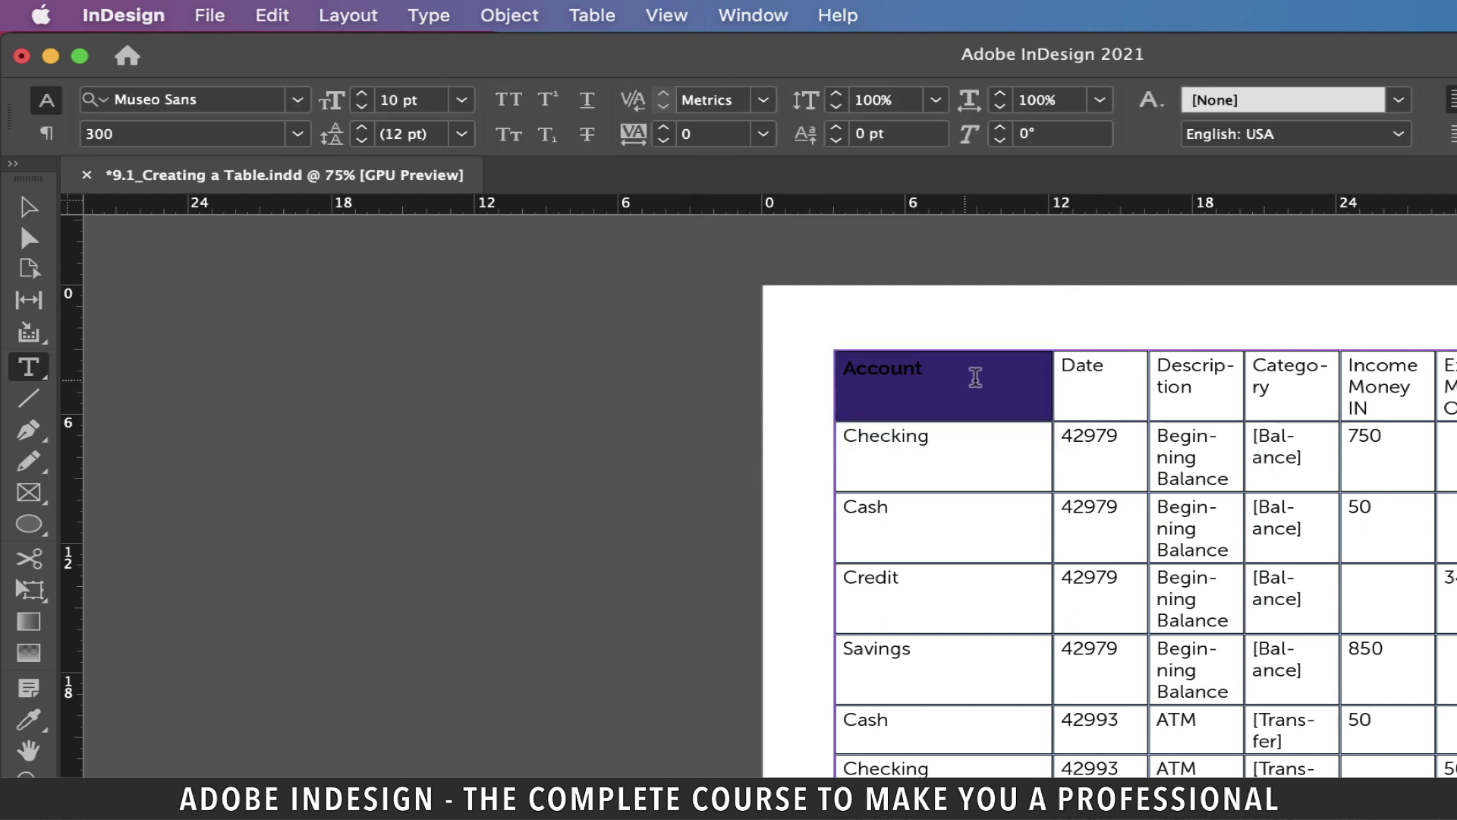
left_click(975, 377)
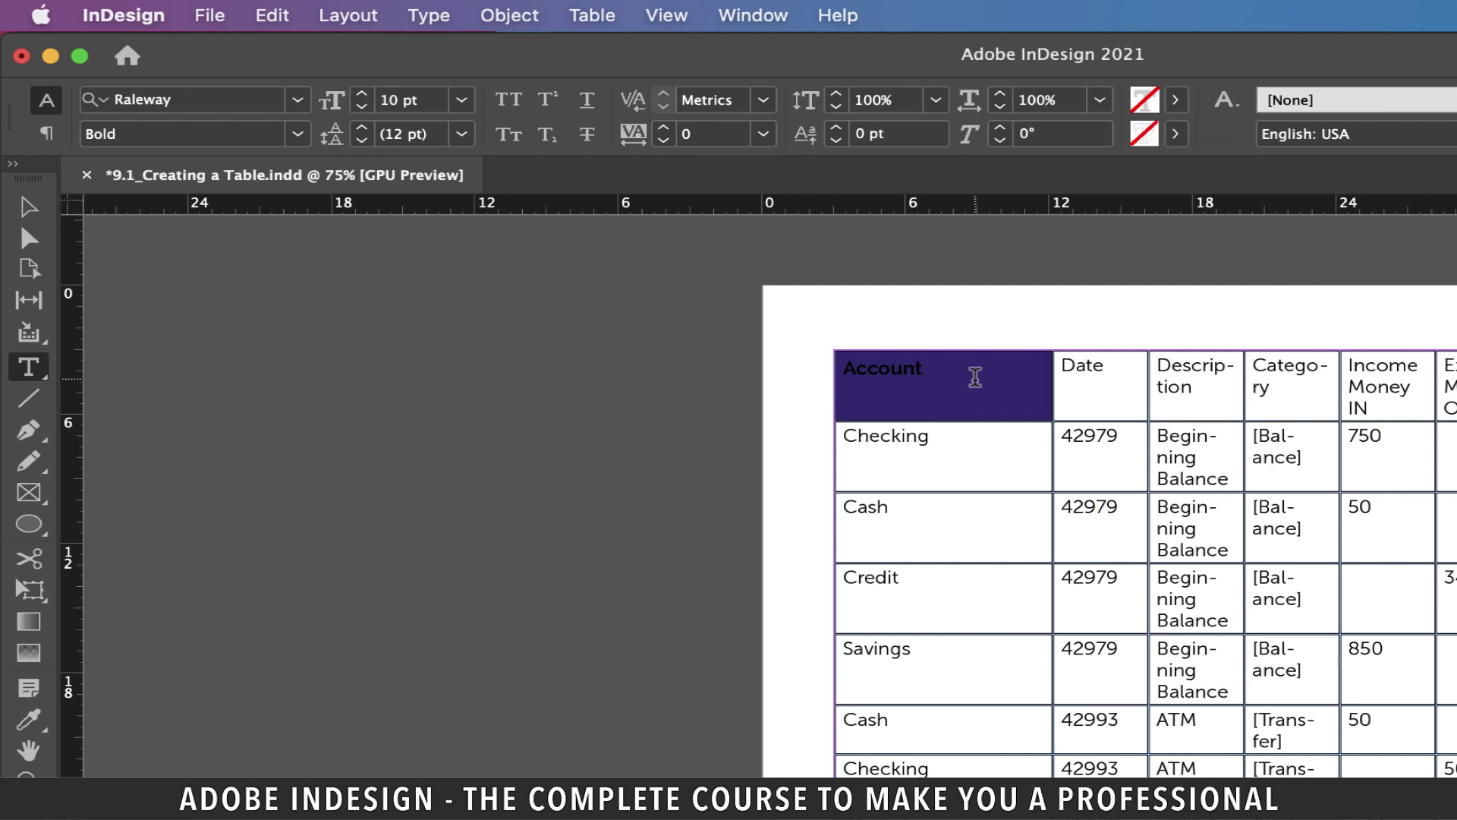
left_click_drag(963, 374, 810, 368)
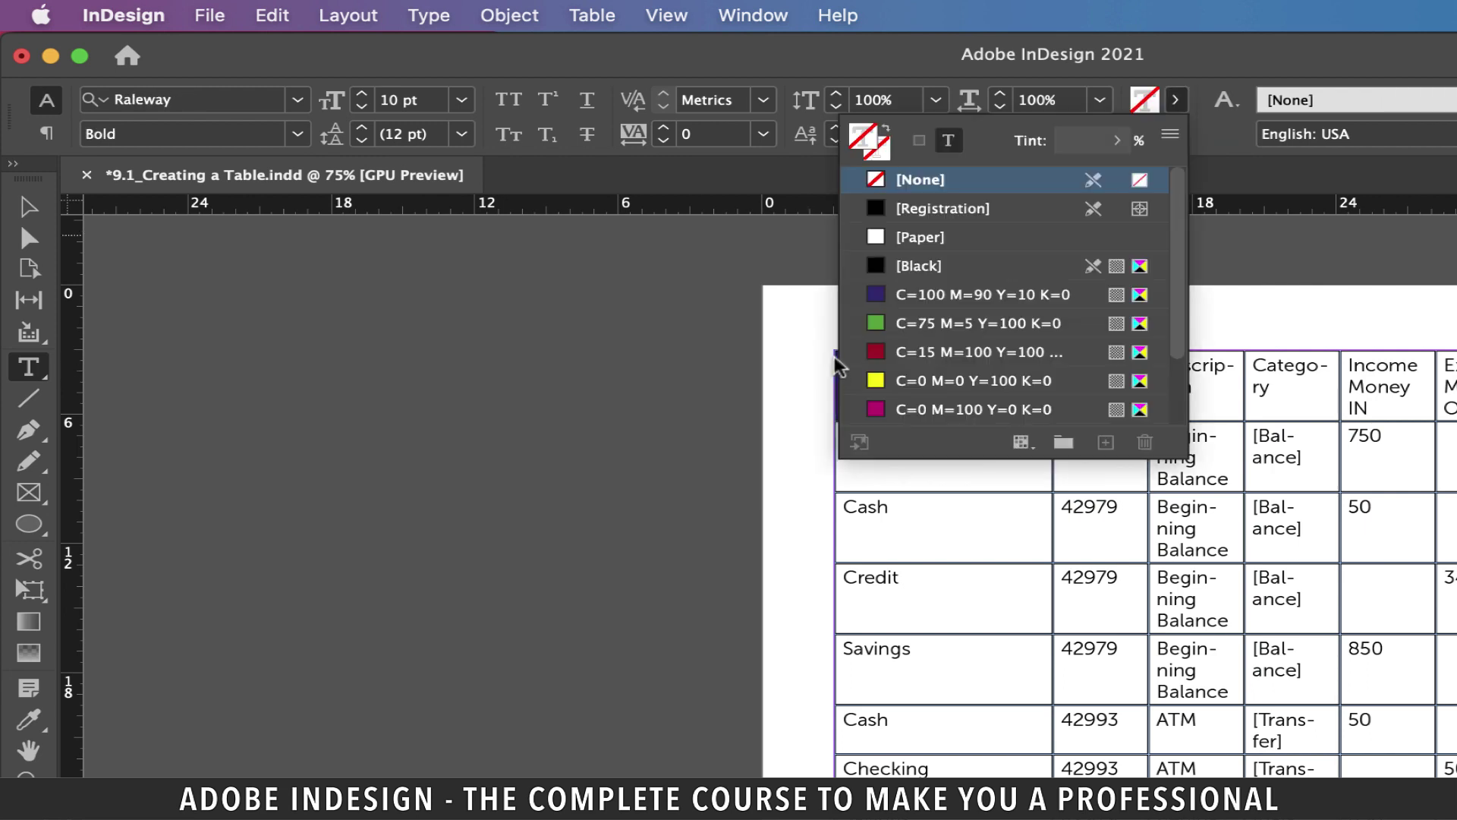
left_click(920, 236)
left_click(627, 562)
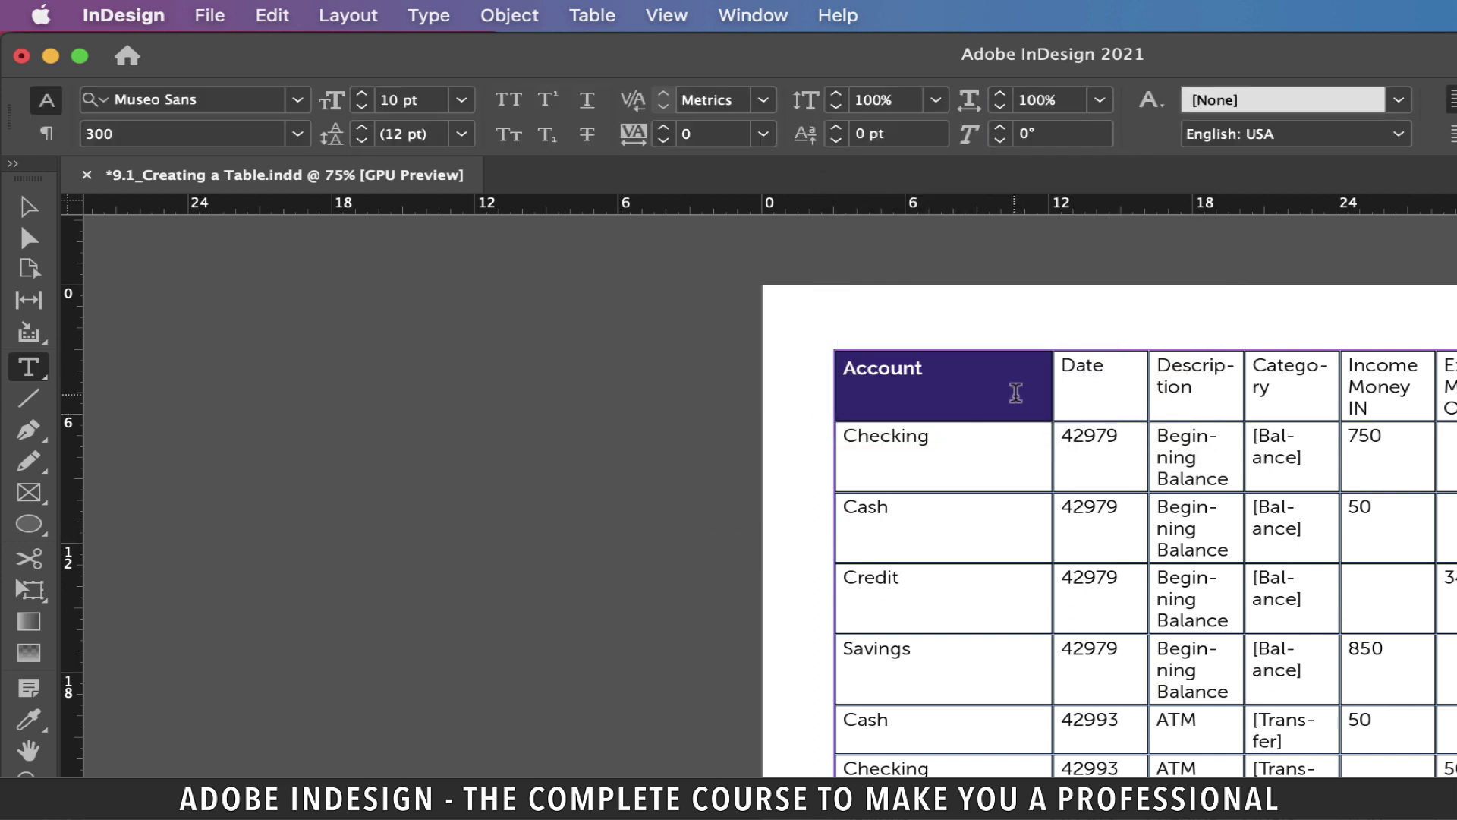
- Lighten the Account cell's purple fill to a 76% tint
left_click(1015, 392)
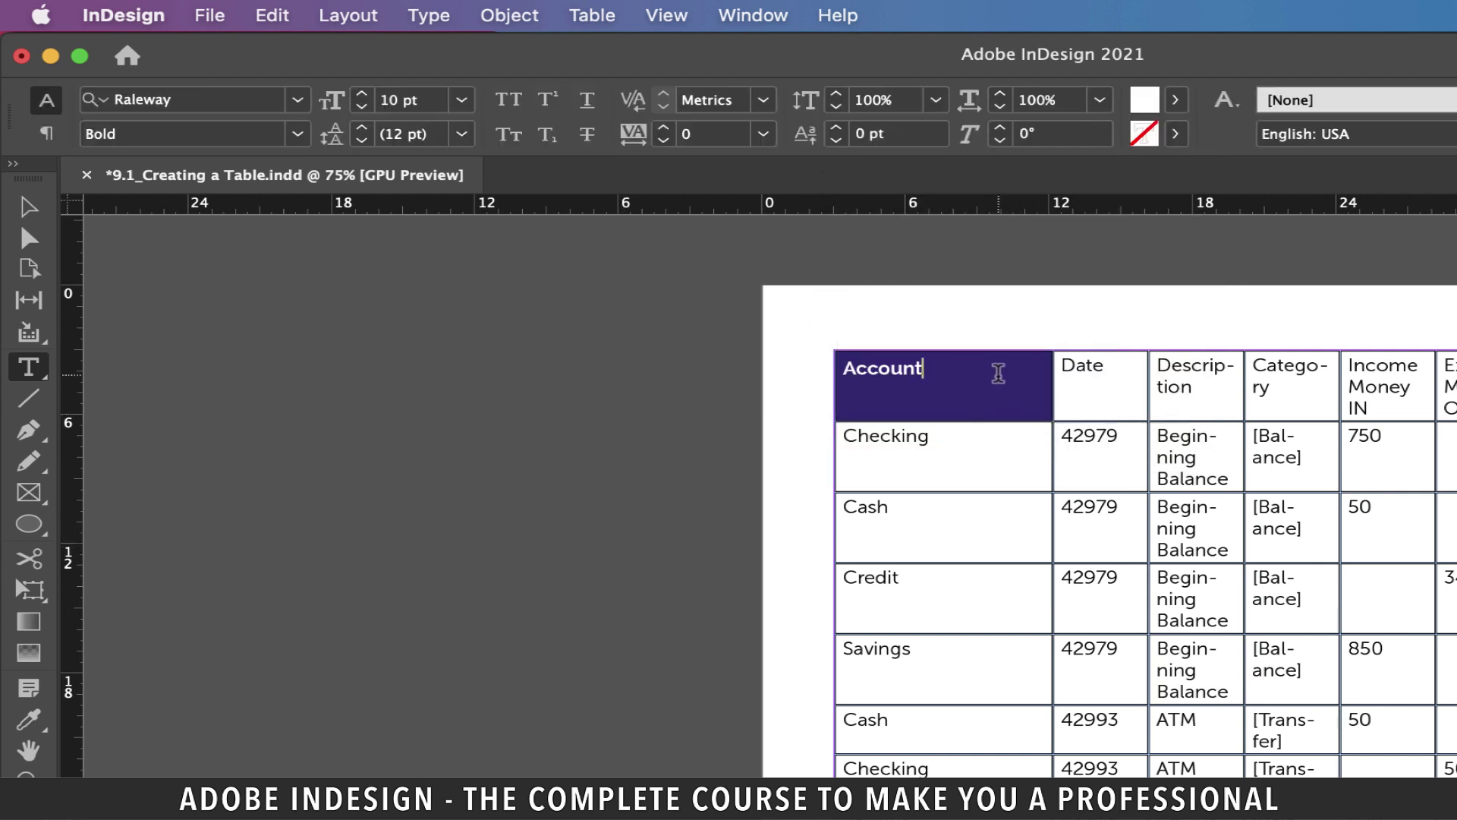
double_click(995, 368)
key("Escape")
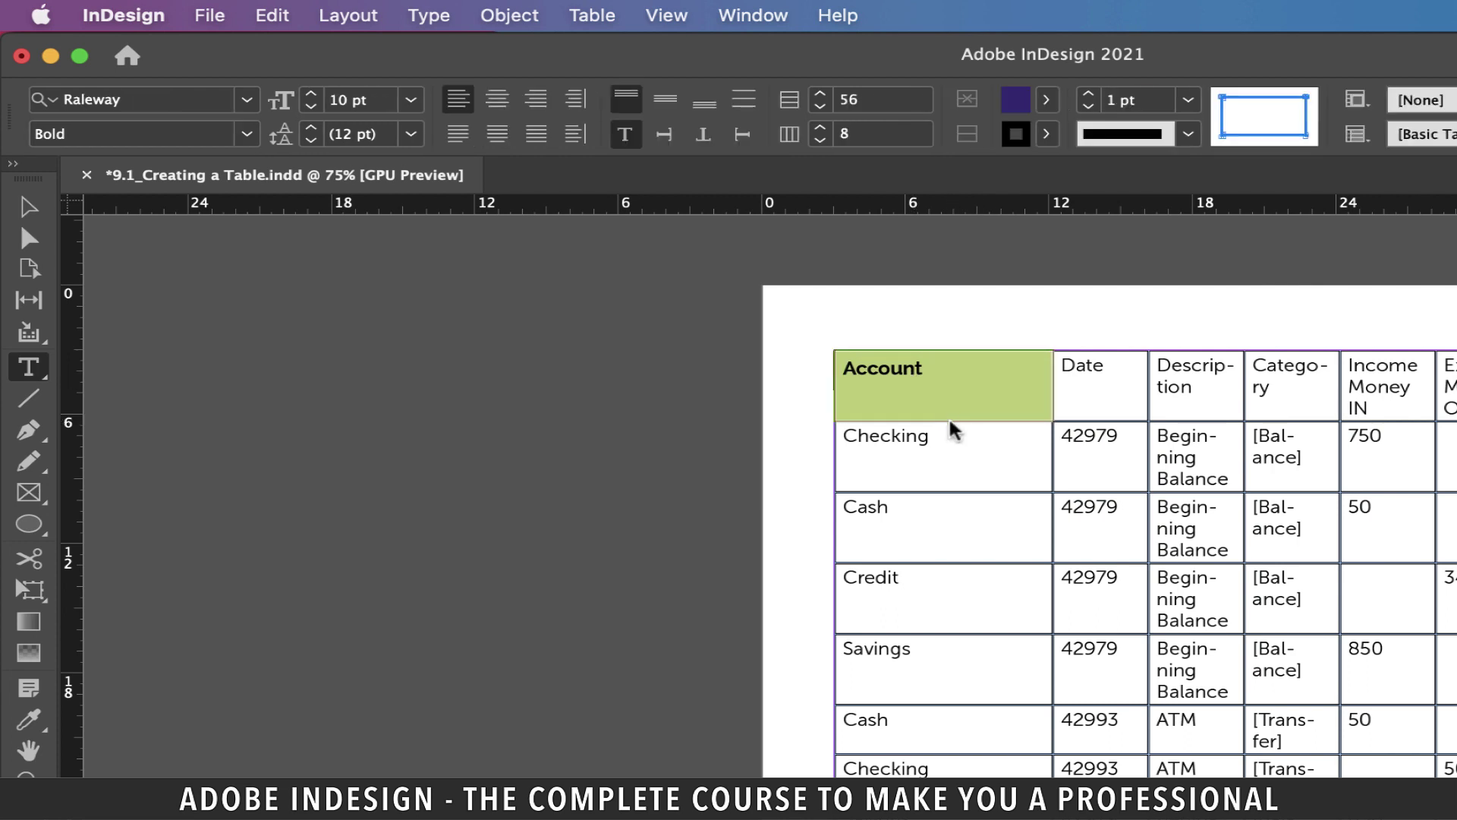
left_click(1045, 100)
left_click(991, 145)
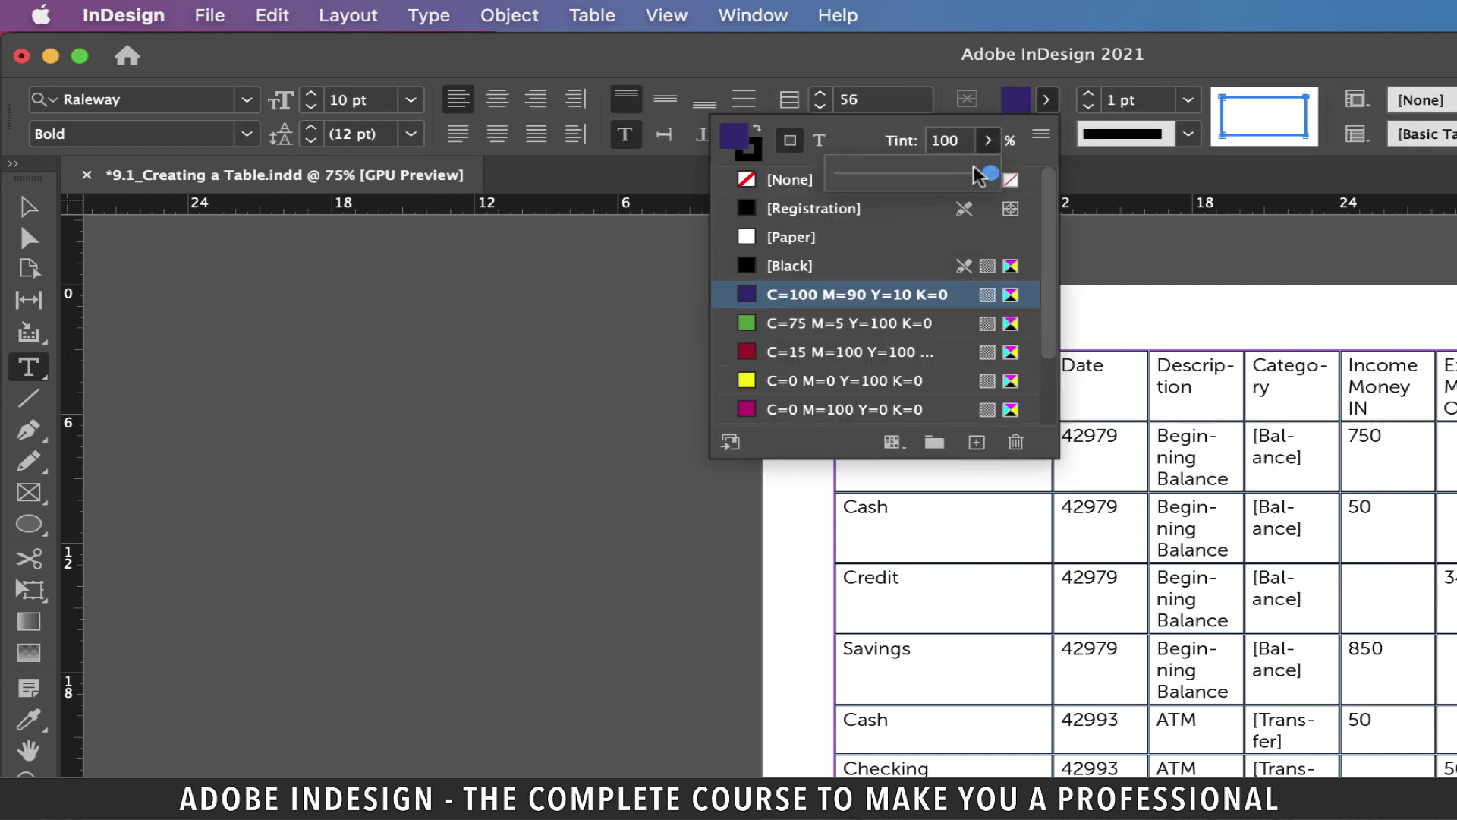
mouse_move(990, 173)
left_mouse_down()
mouse_move(953, 173)
mouse_move(968, 173)
left_mouse_up()
key("Return")
left_click(1307, 322)
- Centre the Account text vertically within its header cell
left_click(950, 372)
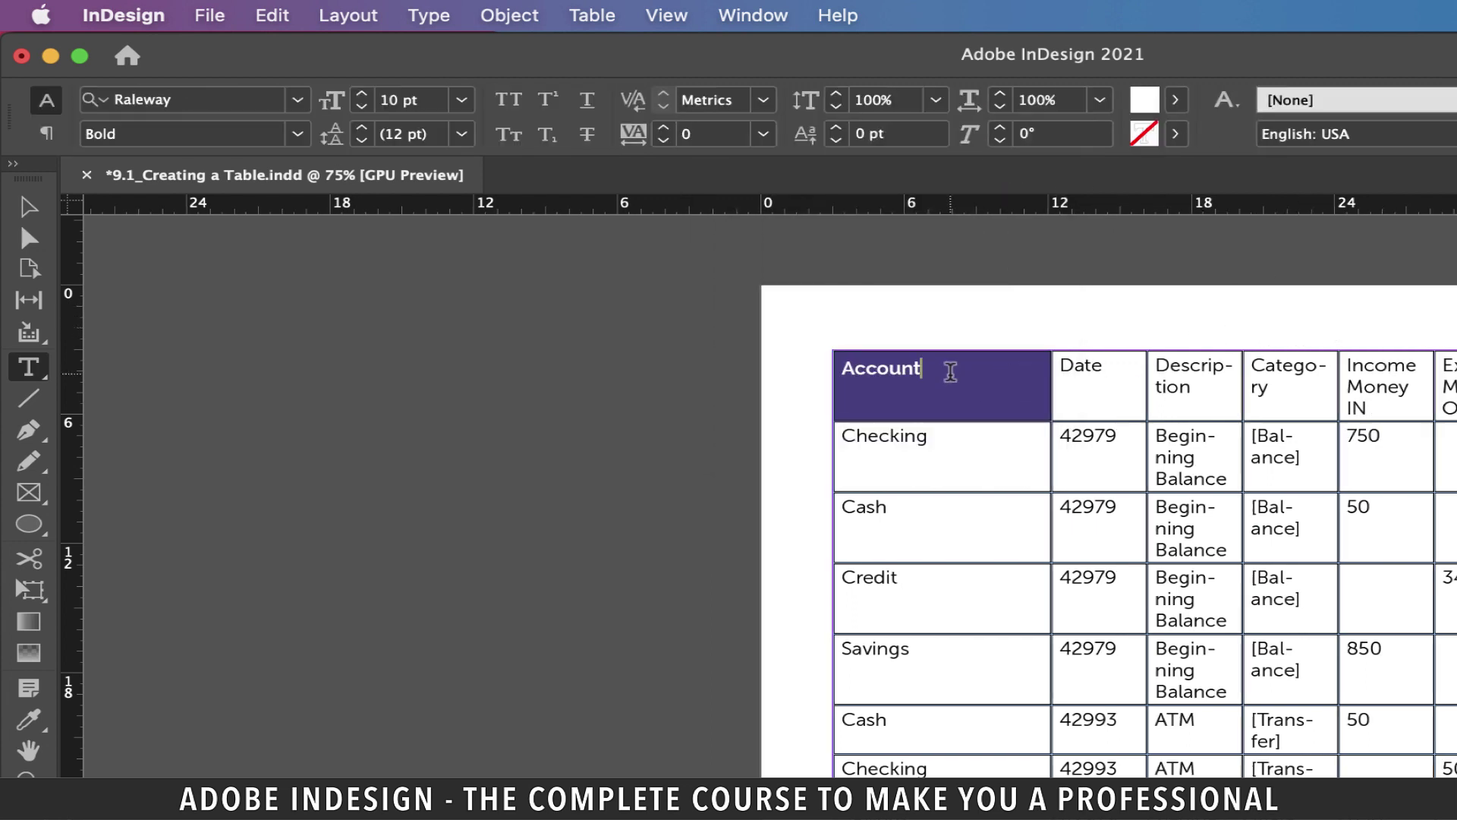
key("Escape")
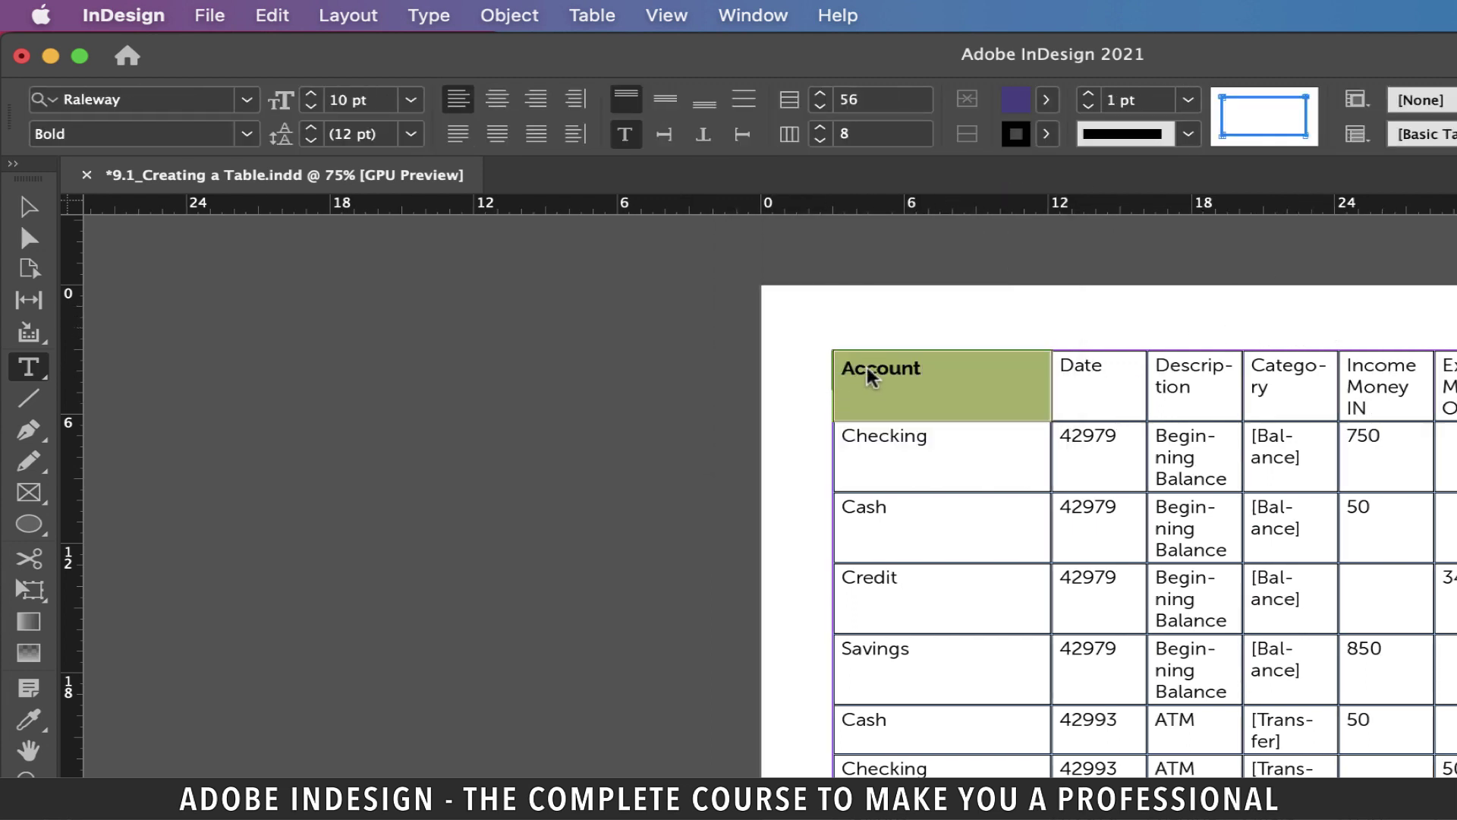
left_click(671, 112)
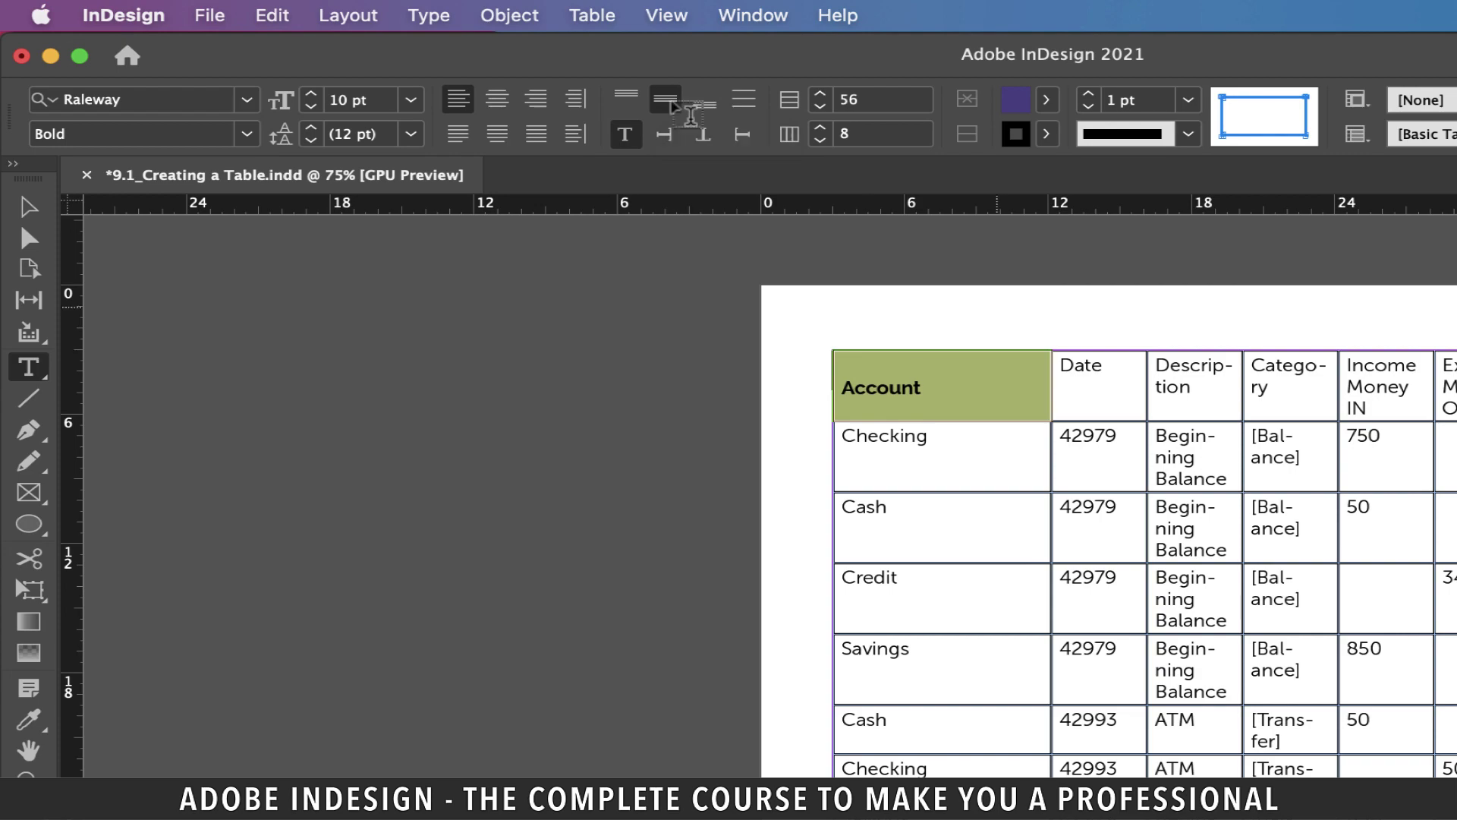
left_click(28, 206)
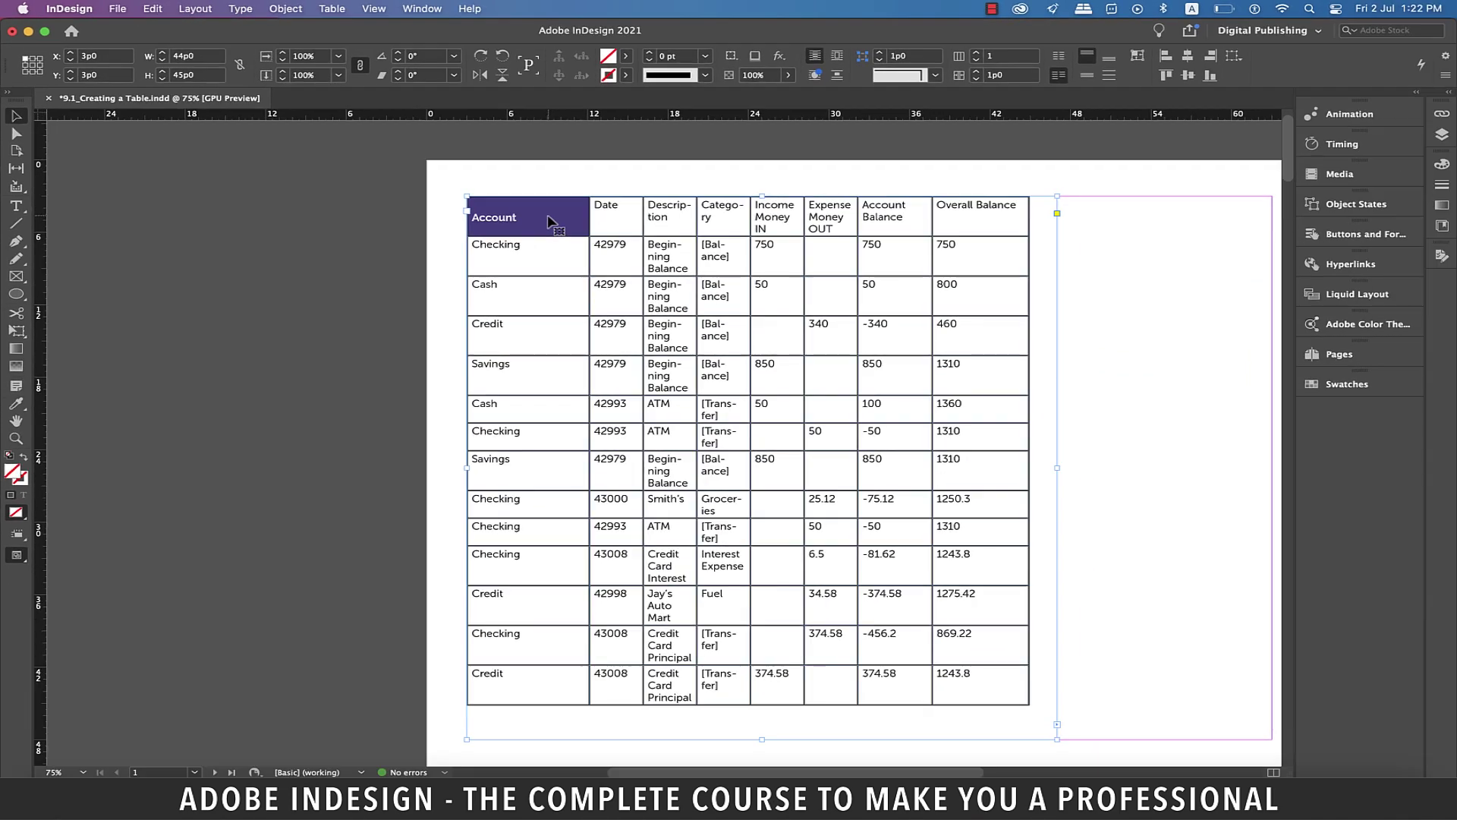
- Show the Paragraph Styles panel and add a style renamed 'header'
double_click(551, 221)
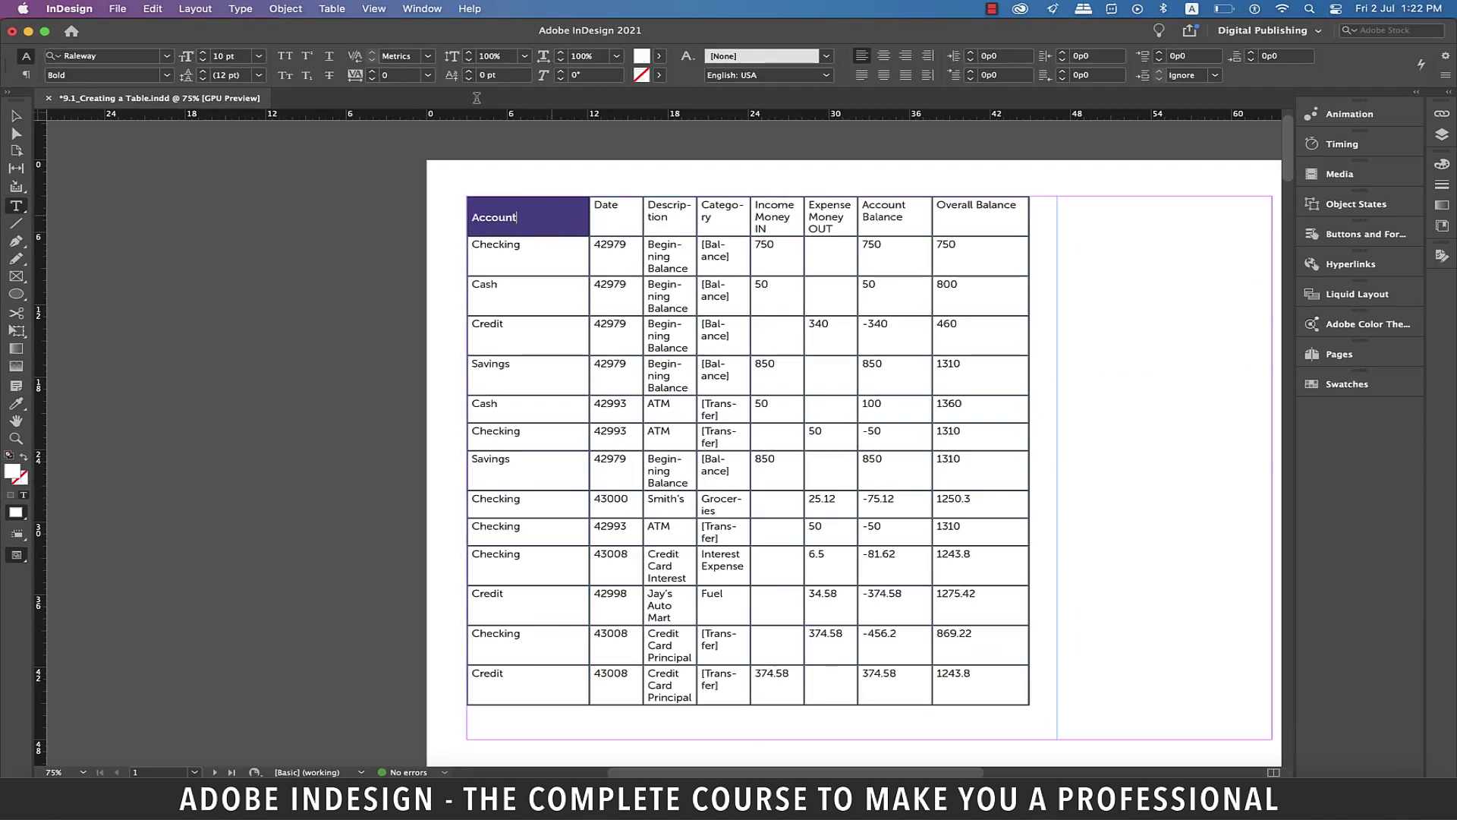
left_click(423, 9)
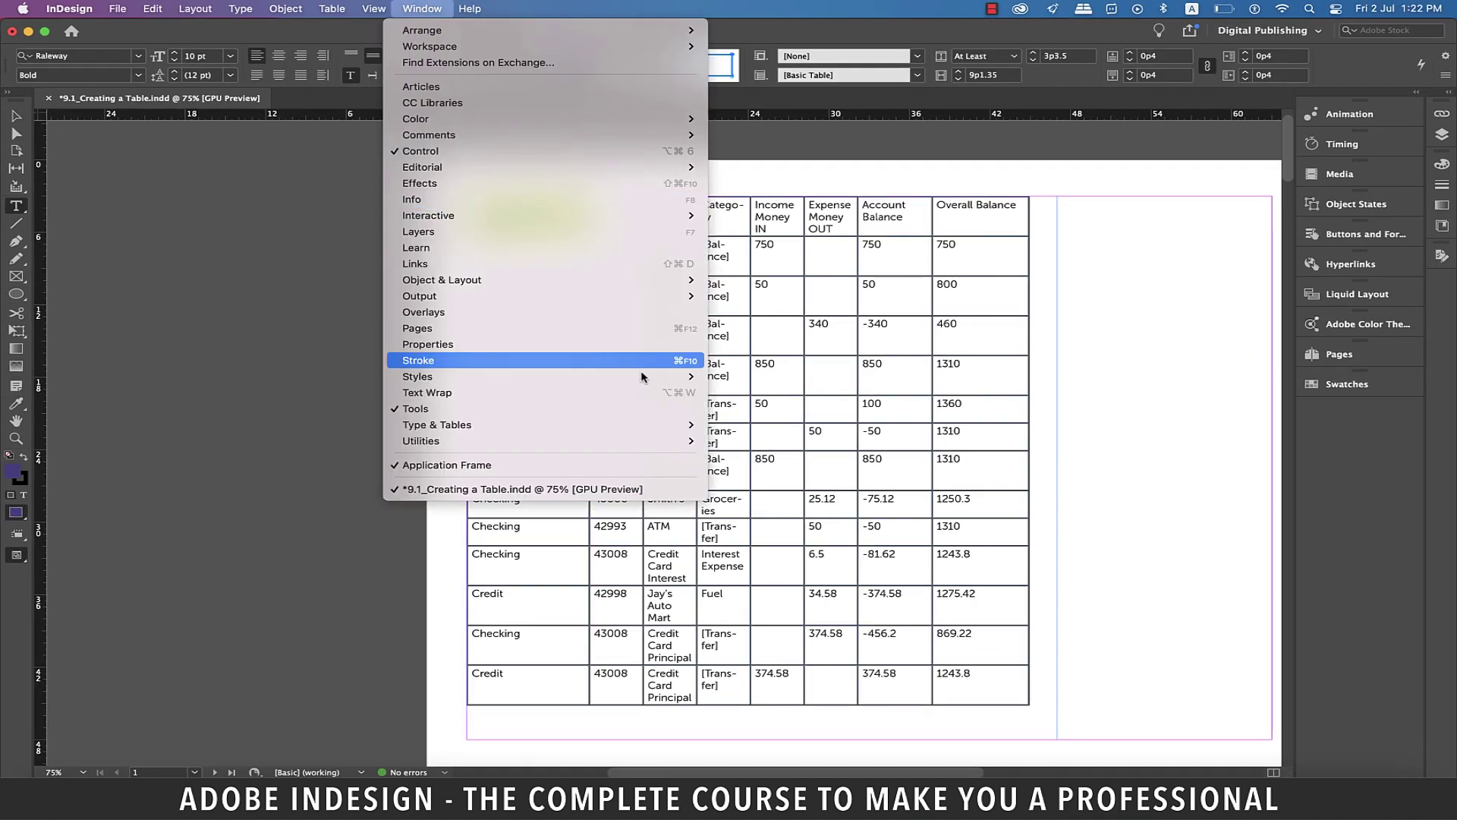
mouse_move(641, 377)
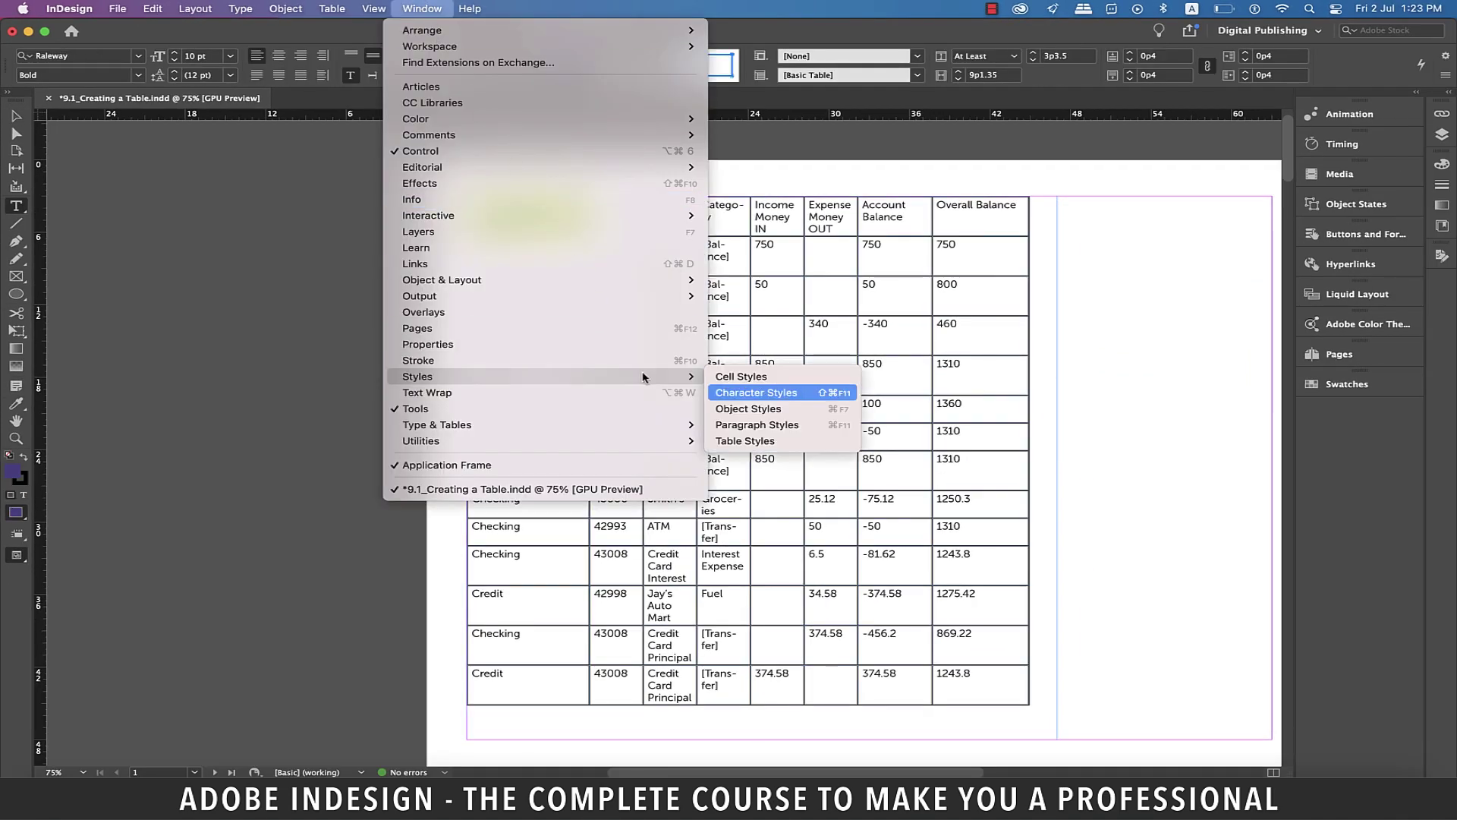
left_click(771, 424)
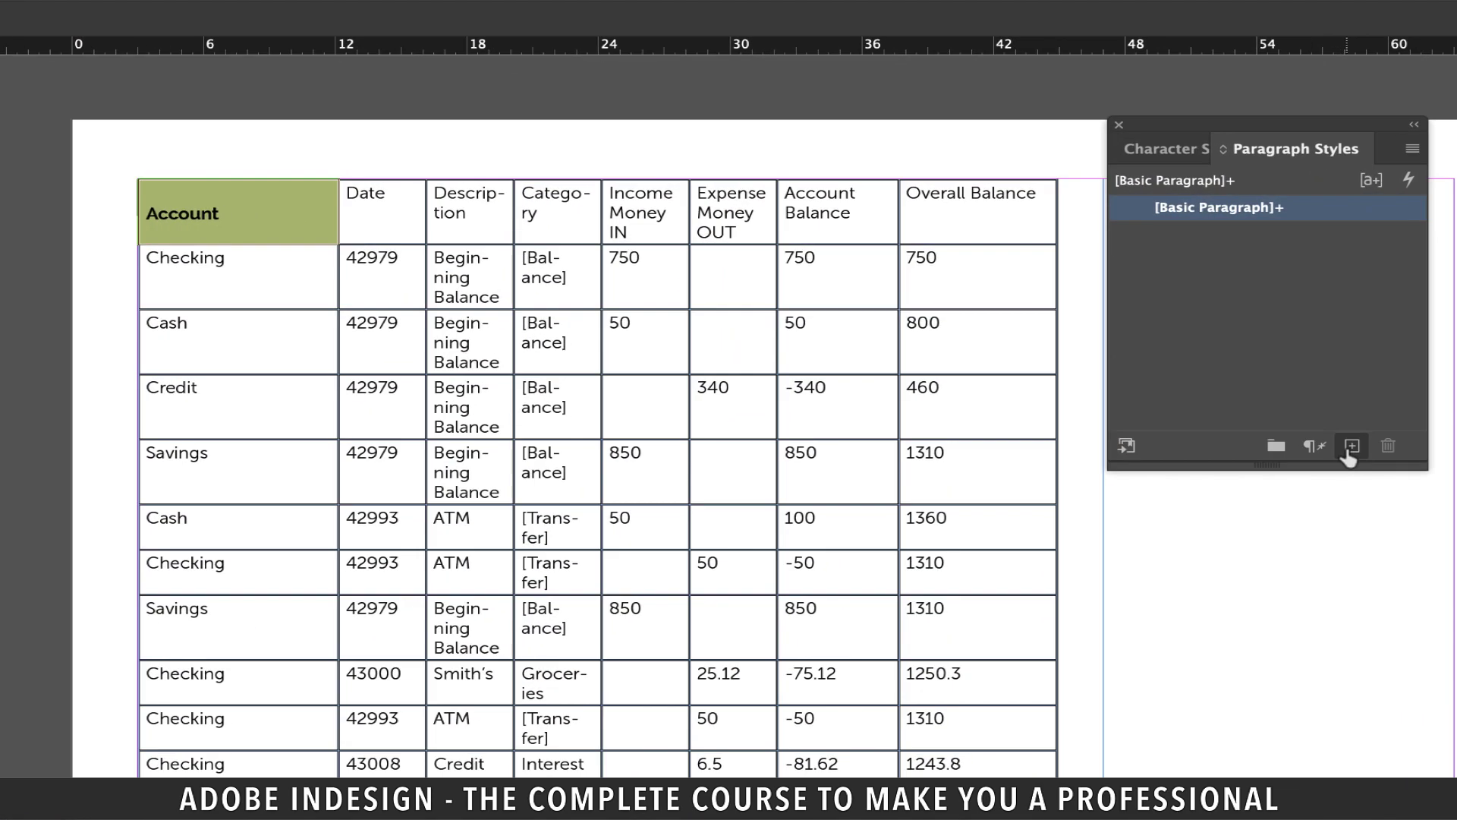
left_click(1209, 361)
left_click(1210, 235)
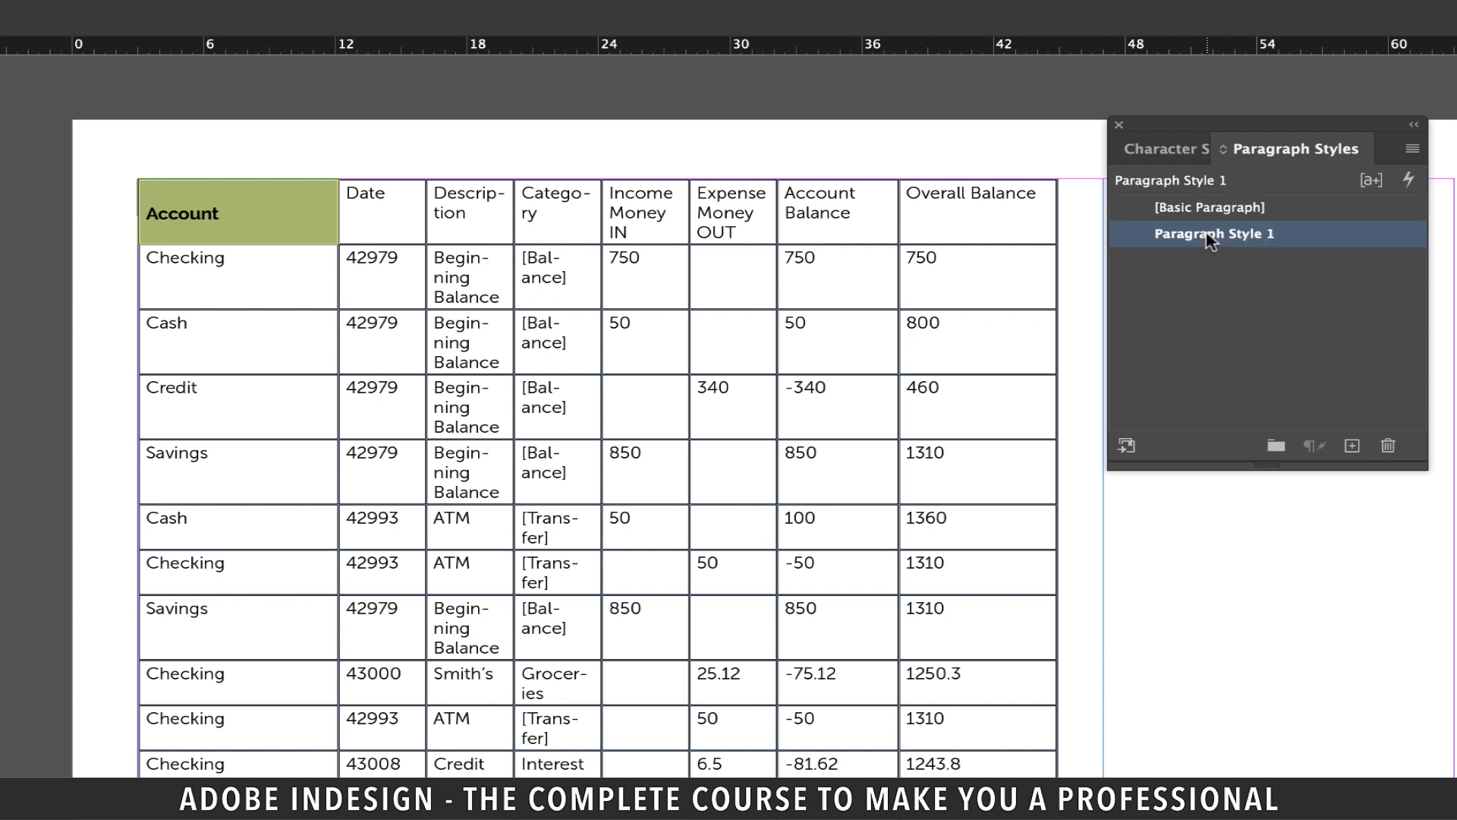
left_click(1205, 233)
type("header")
left_click(1284, 301)
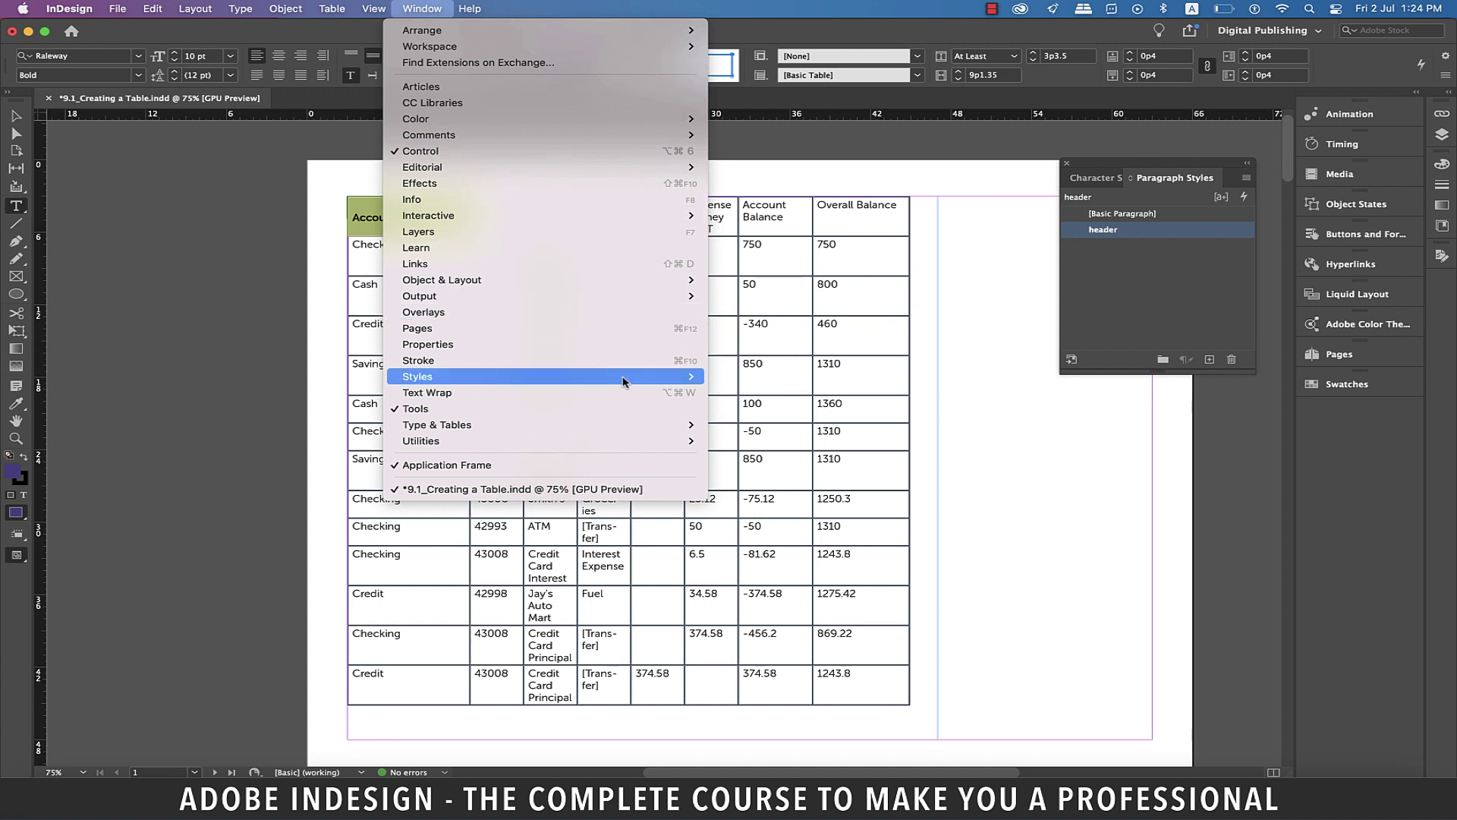
- Show the Cell Styles and Table Styles panels, docked beside Paragraph Styles
mouse_move(624, 381)
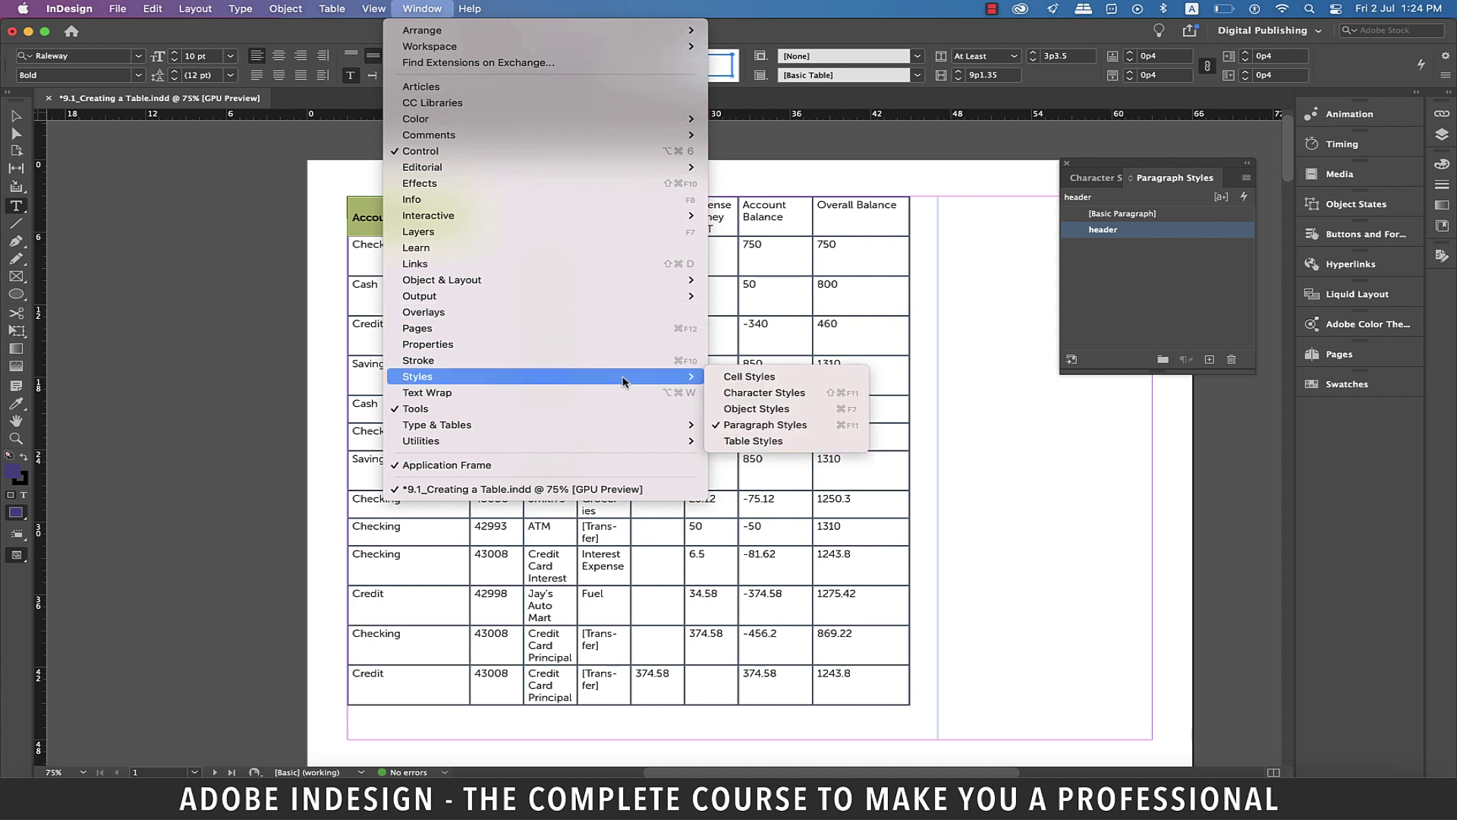
left_click(736, 380)
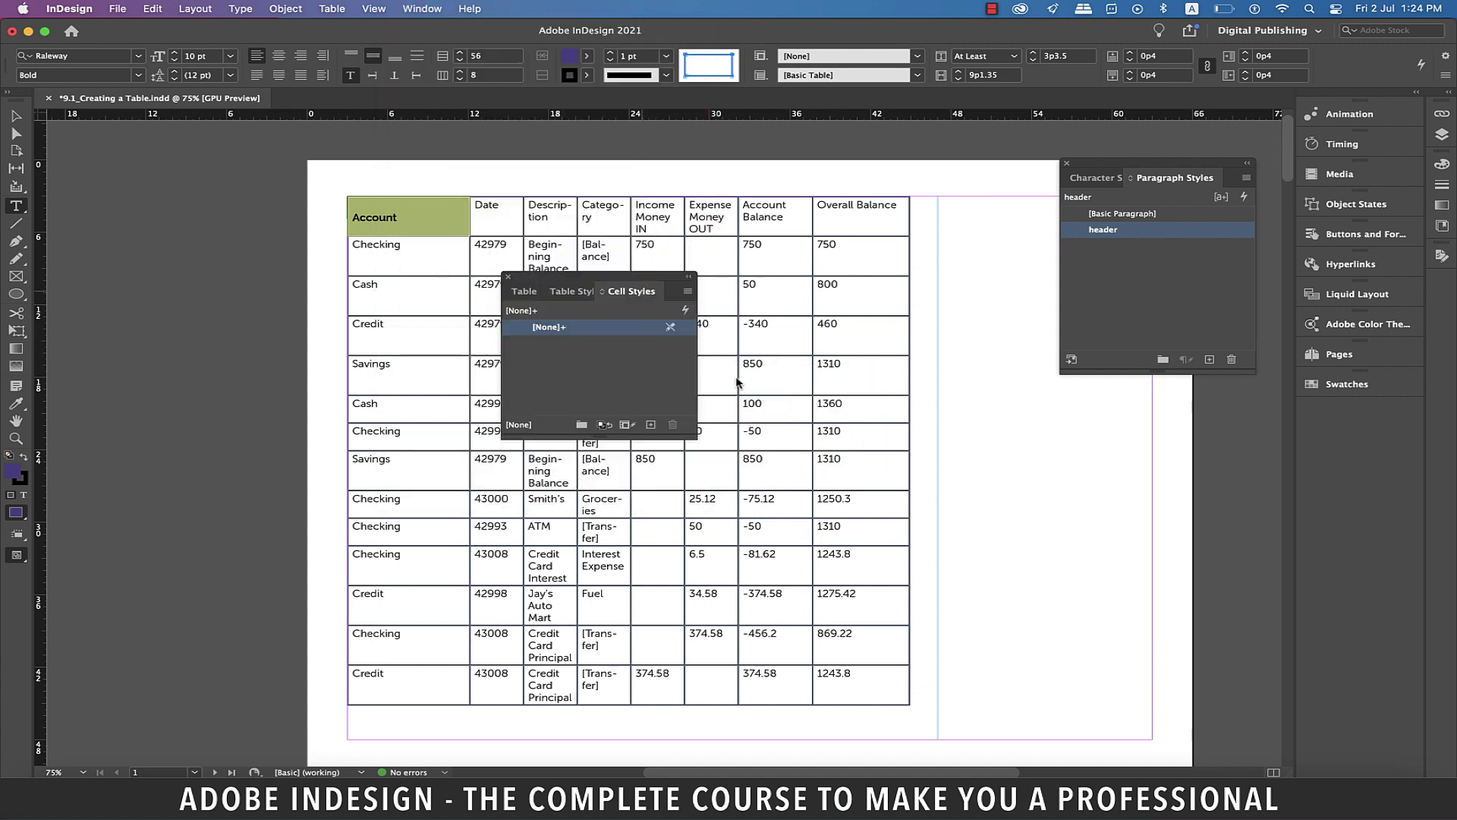
left_click_drag(632, 286, 1094, 387)
left_click_drag(560, 296, 1090, 385)
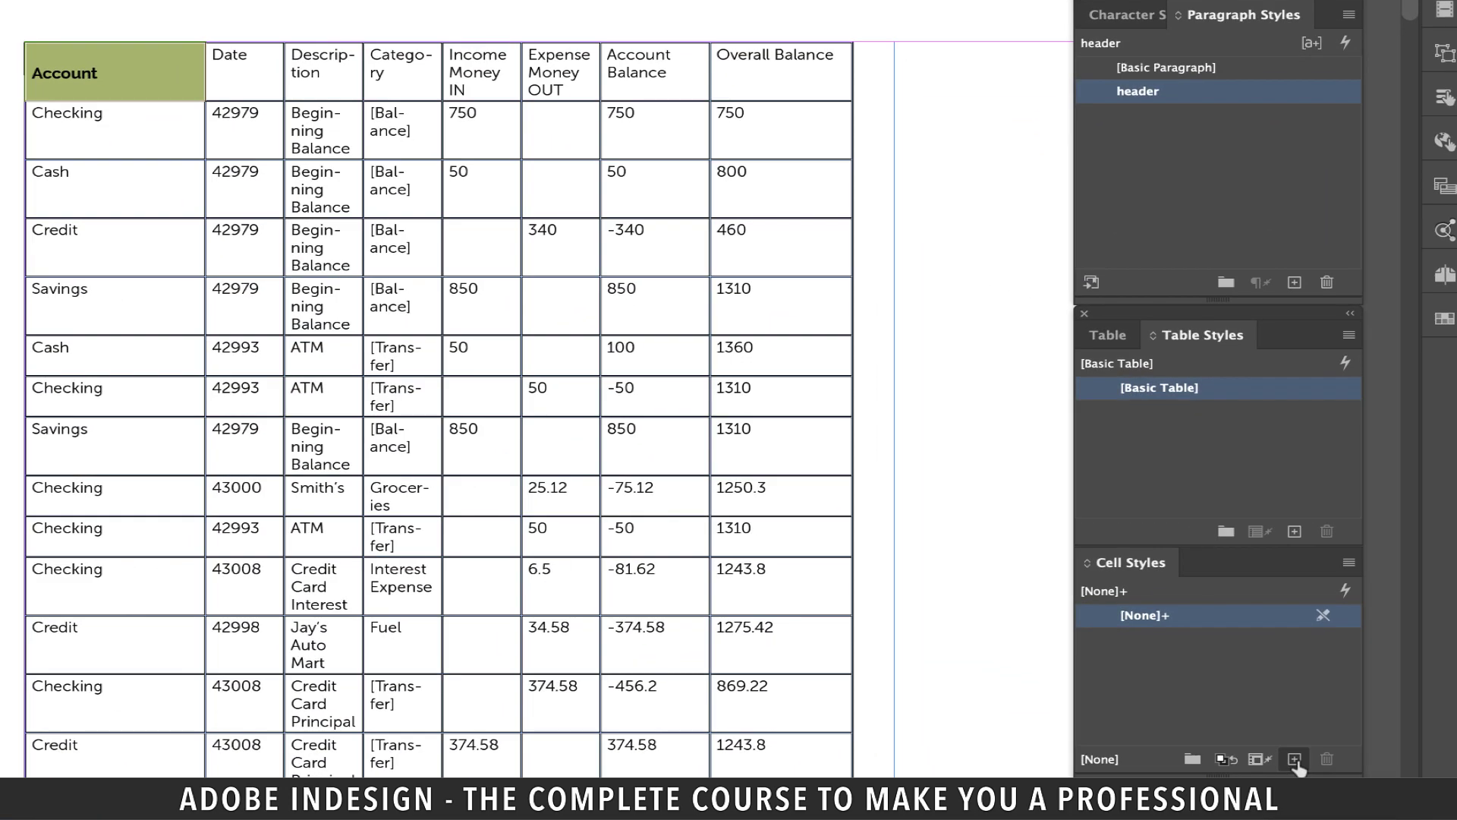
- Create a new cell style from the current cell and name it 'header cell'
left_click(1210, 682)
left_click(1136, 637)
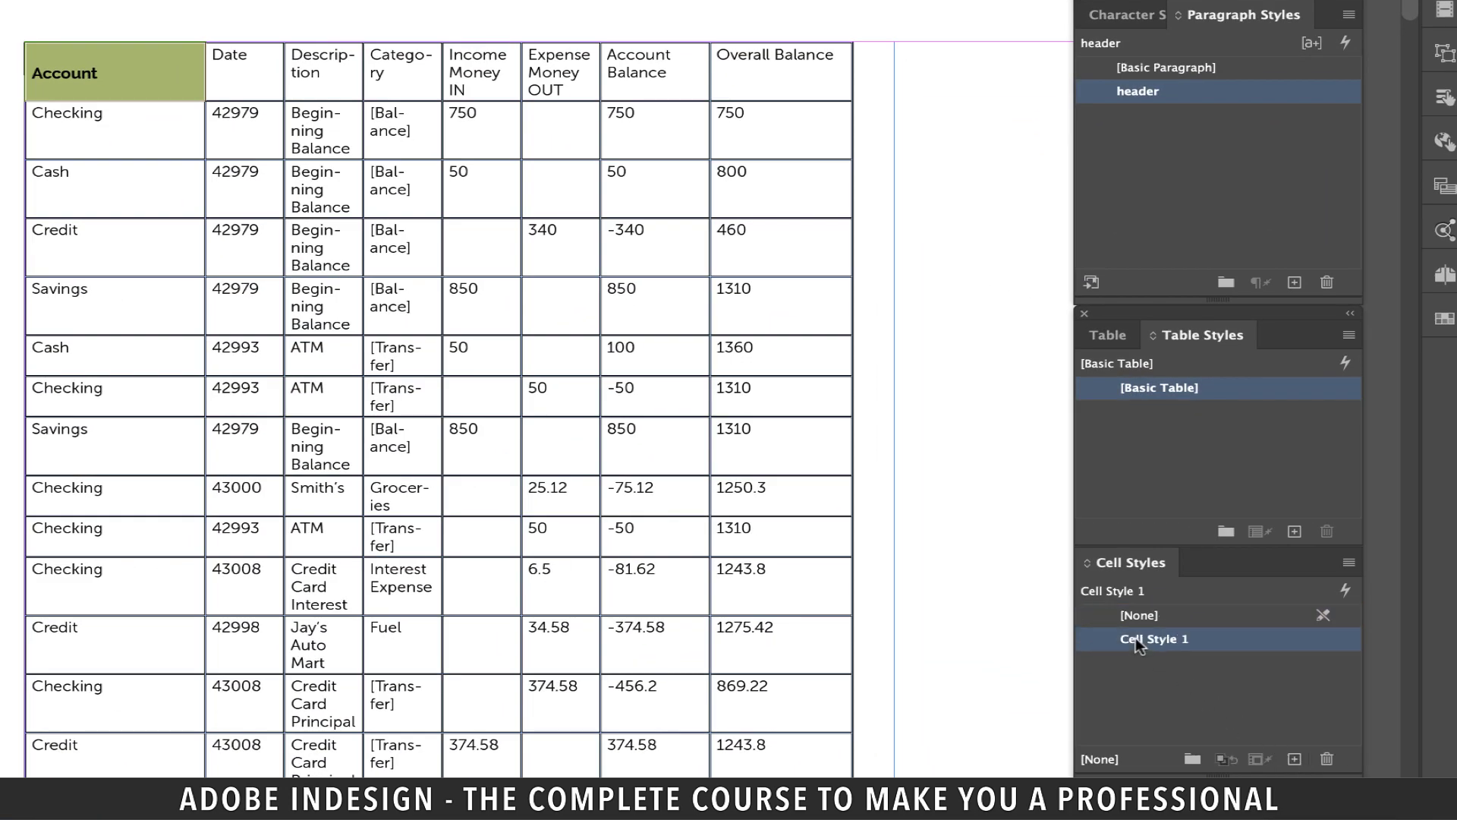
left_click(1136, 637)
left_click(1191, 636)
key("ctrl+a")
type("header cell")
key("Return")
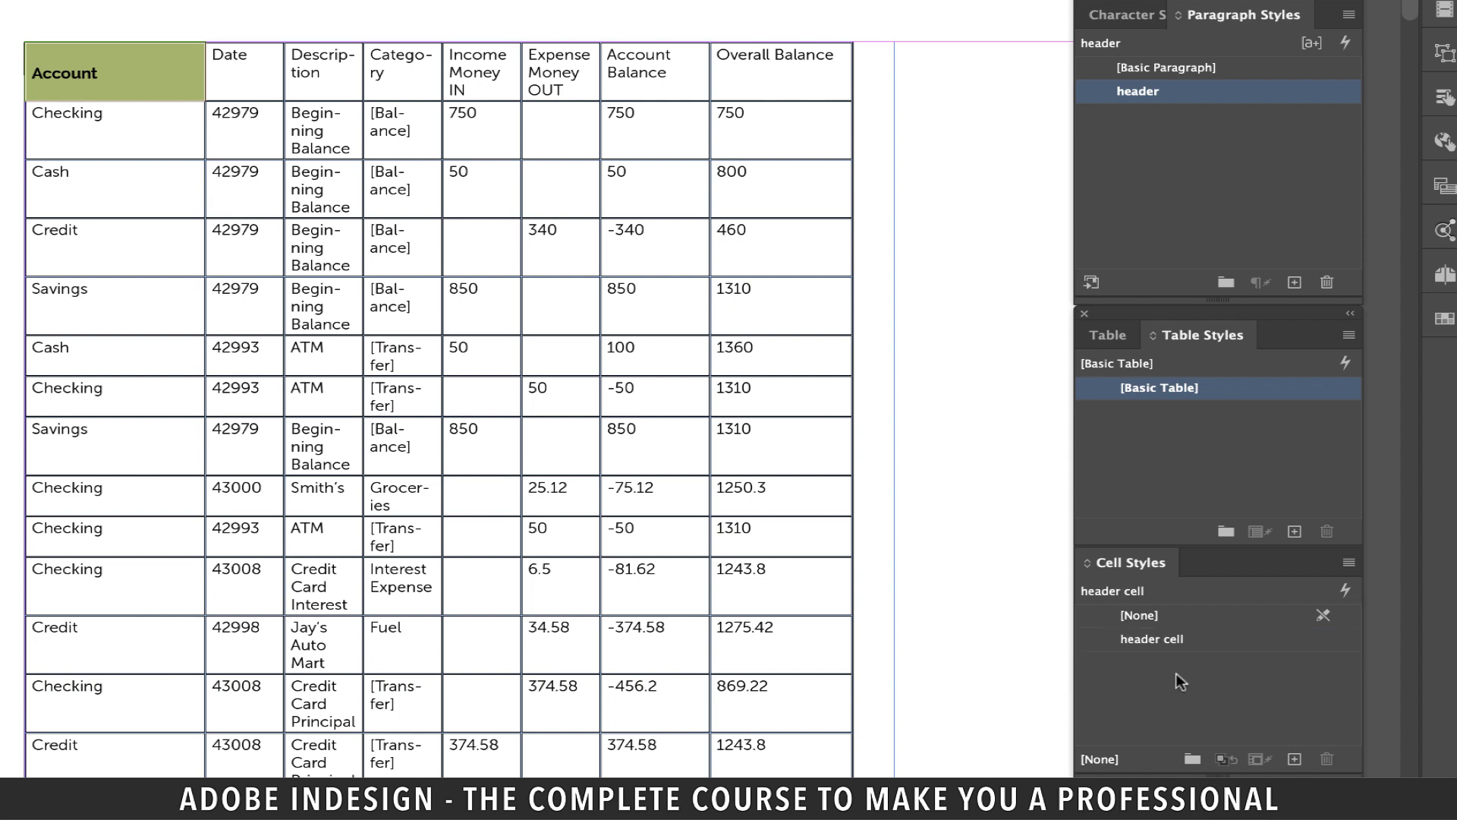
- Set the header cell style's paragraph style to 'header' with preview on
double_click(1093, 639)
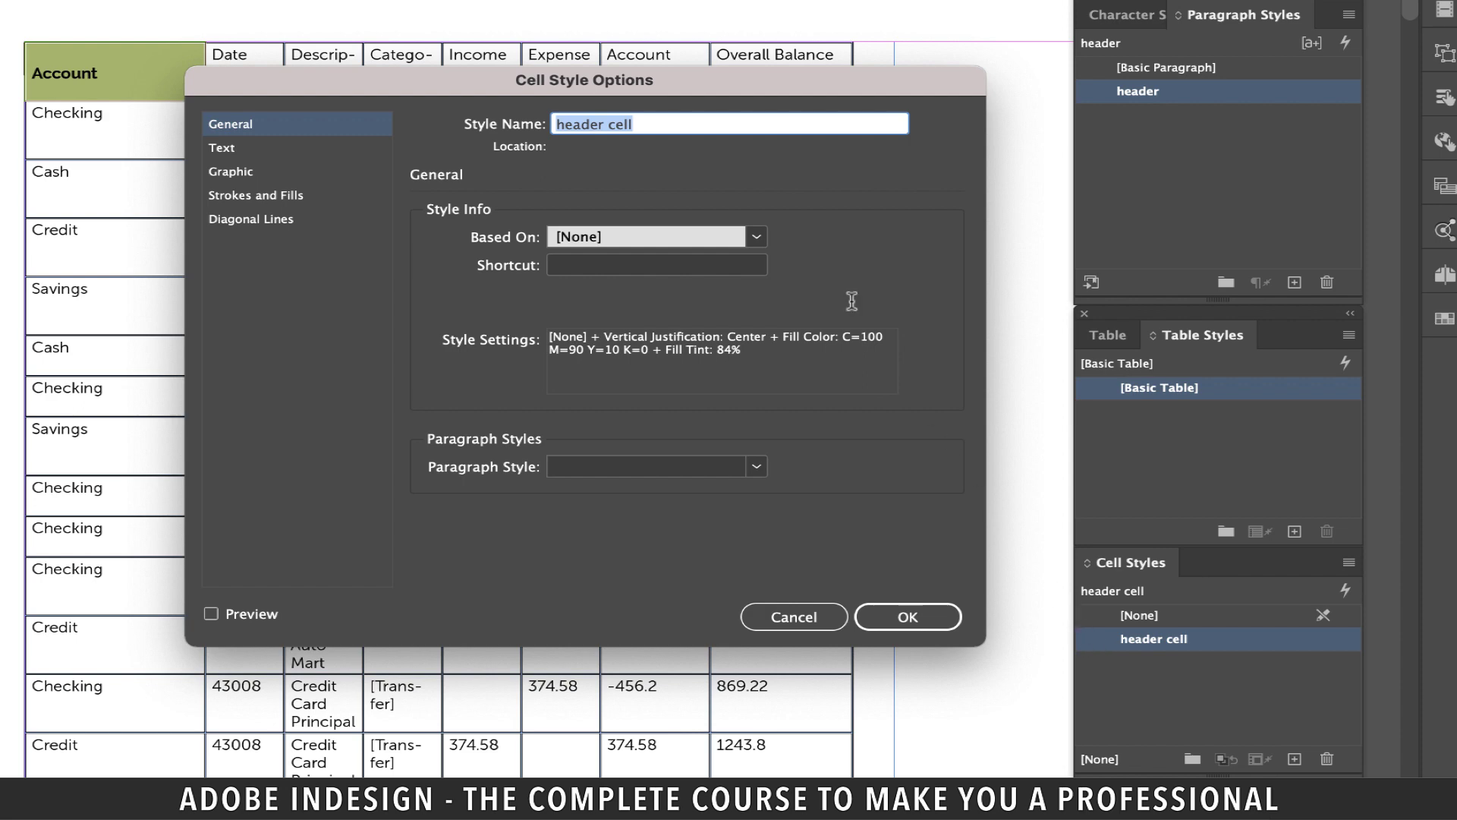
left_click_drag(709, 93, 1024, 28)
left_click(1070, 391)
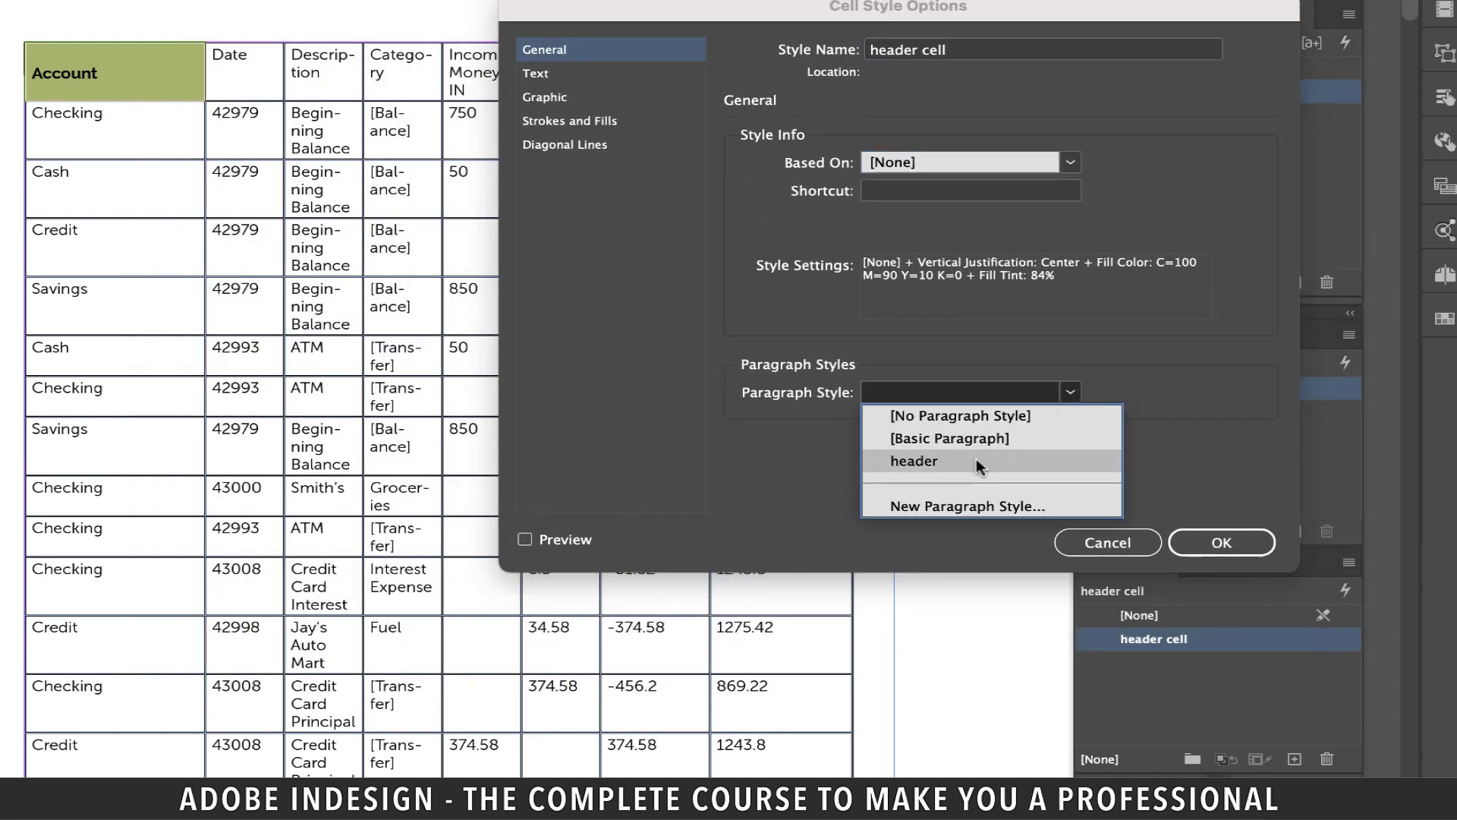
left_click(976, 464)
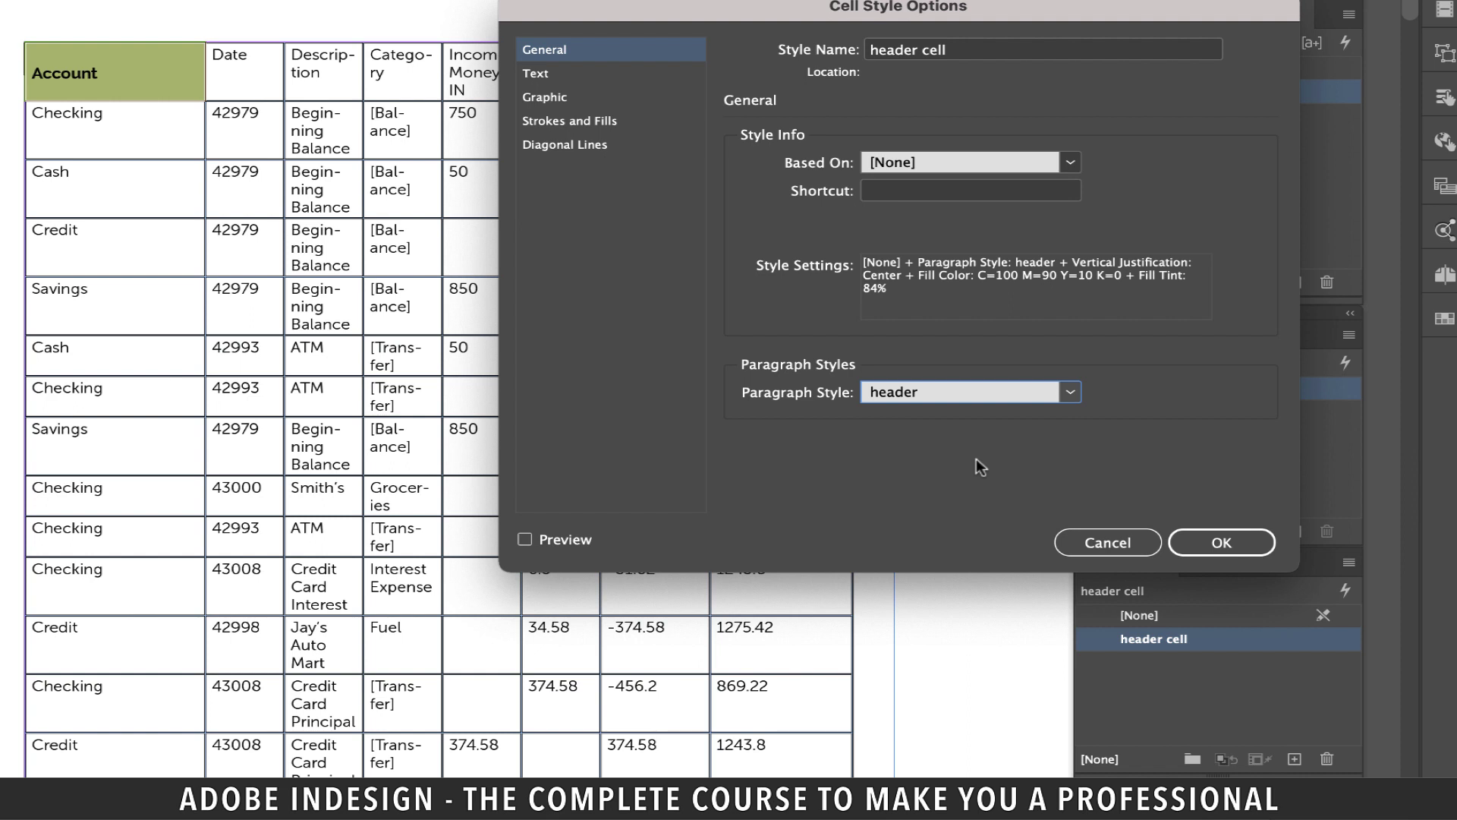
left_click(525, 540)
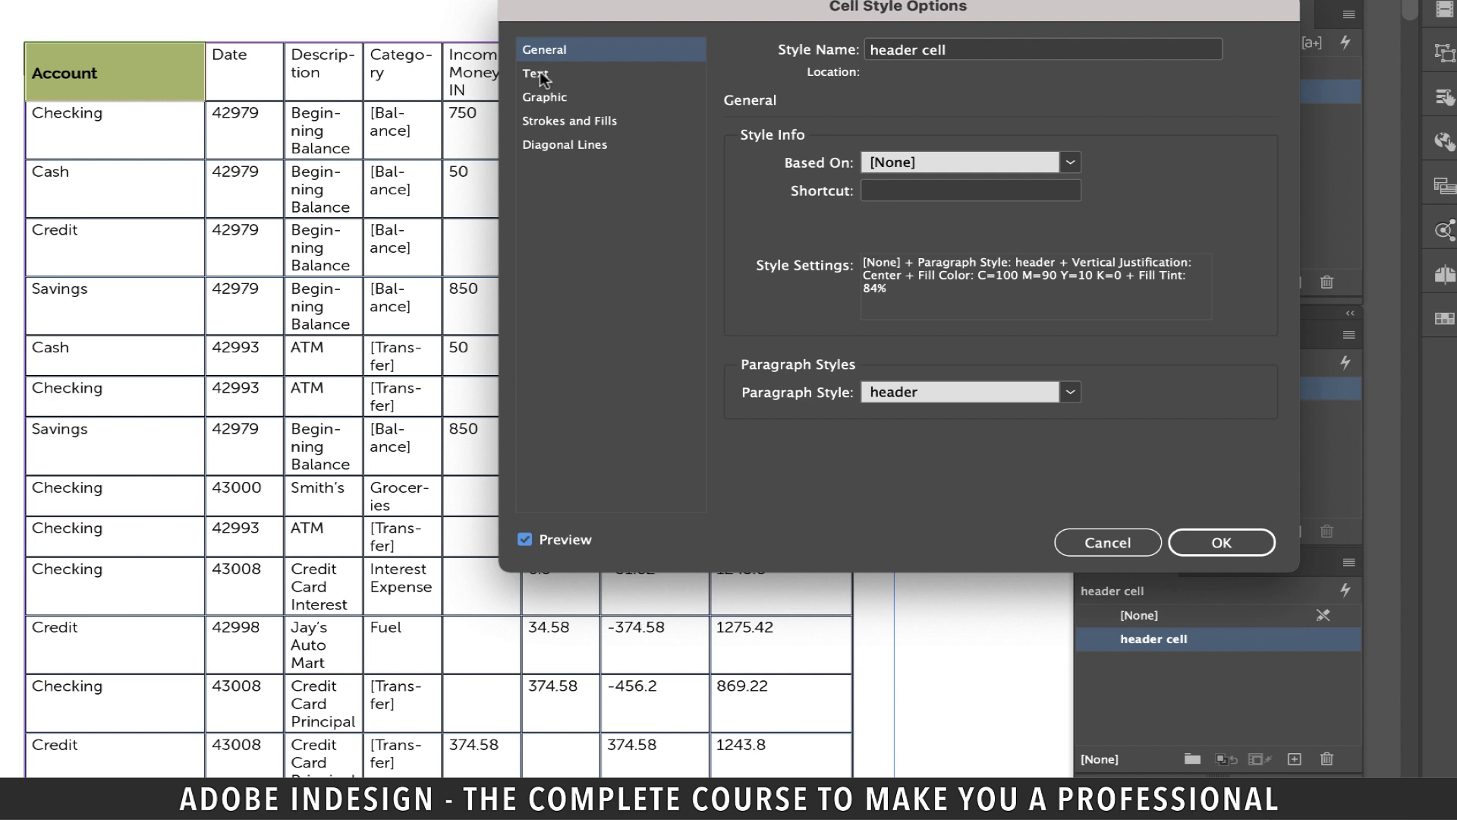
- Give the header cell style a dark purple stroke at 10% tint and confirm
key("Down")
key("Down")
key("Down")
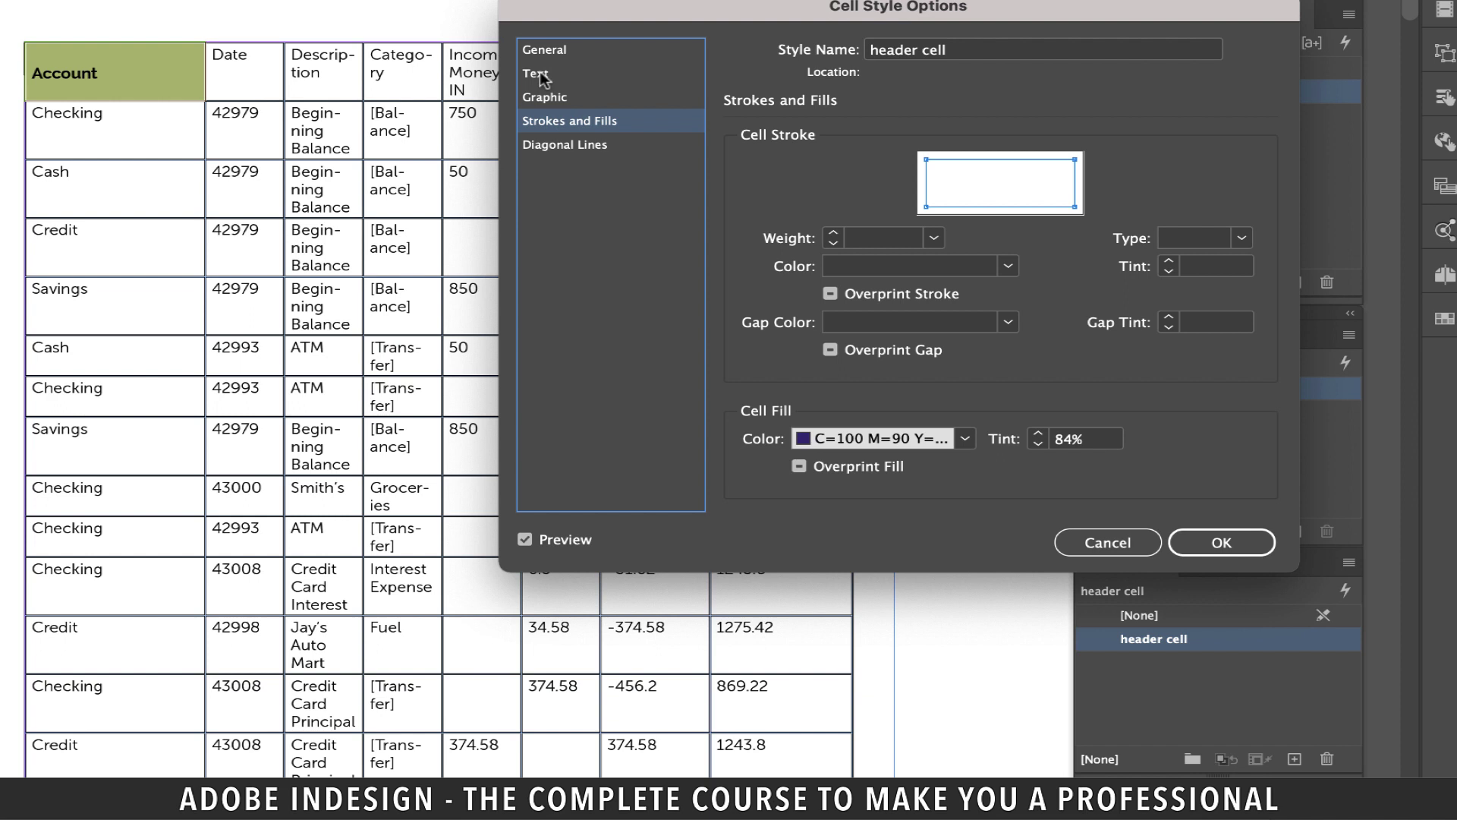
key("Tab")
key("space")
left_click(918, 381)
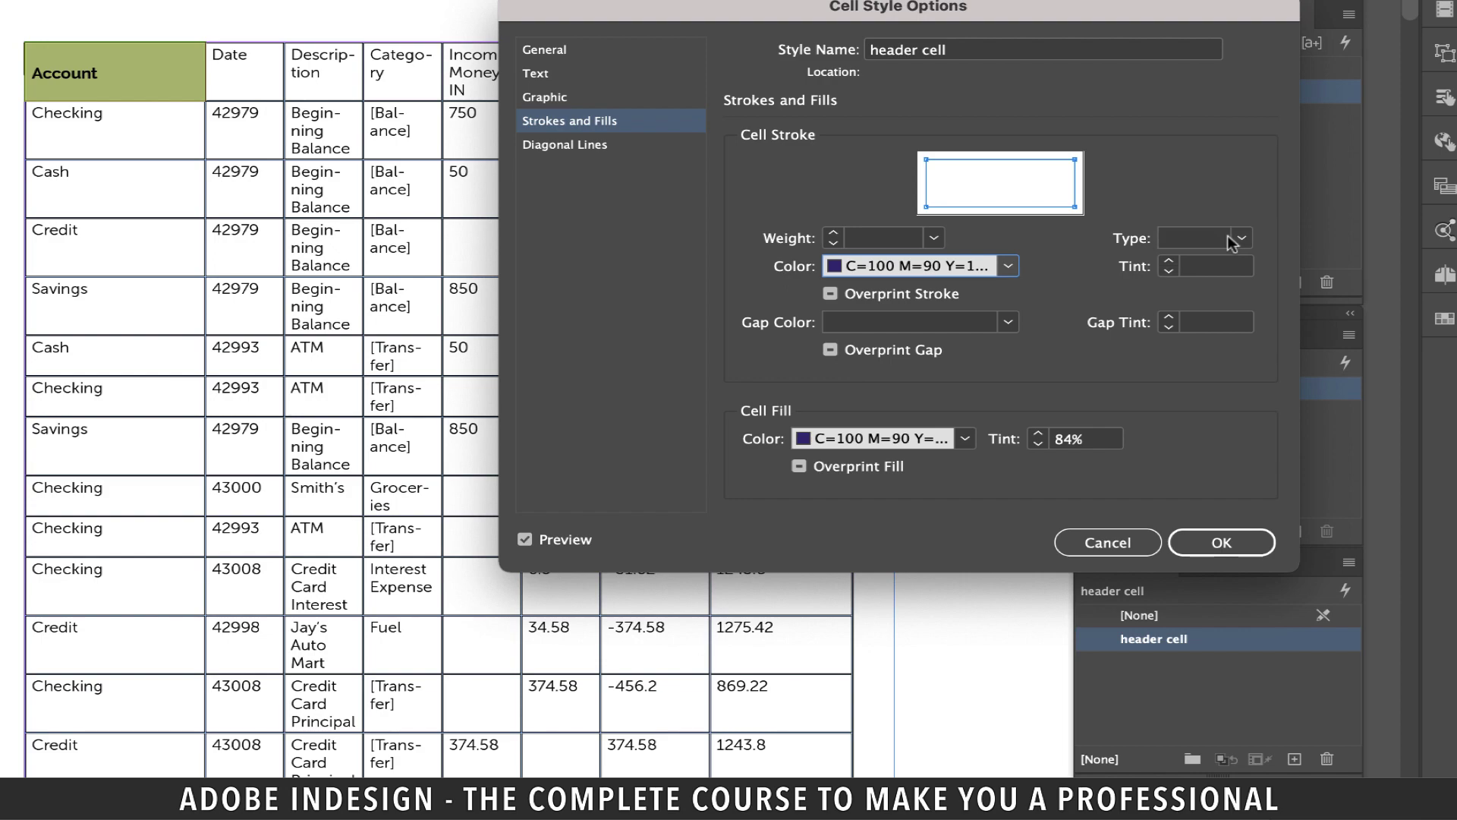
left_click(1214, 266)
type("10")
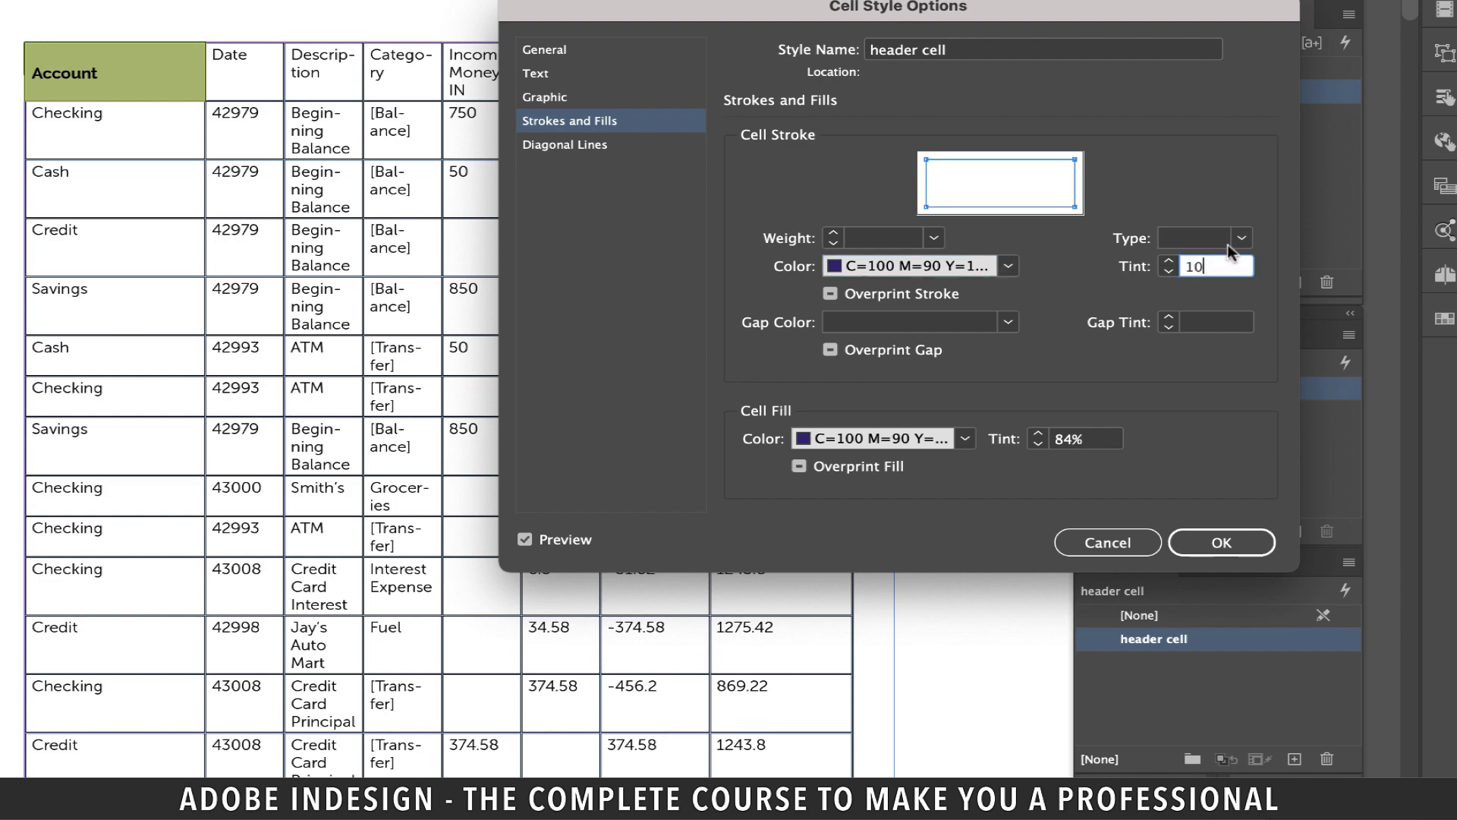
key("Down")
left_click(1223, 543)
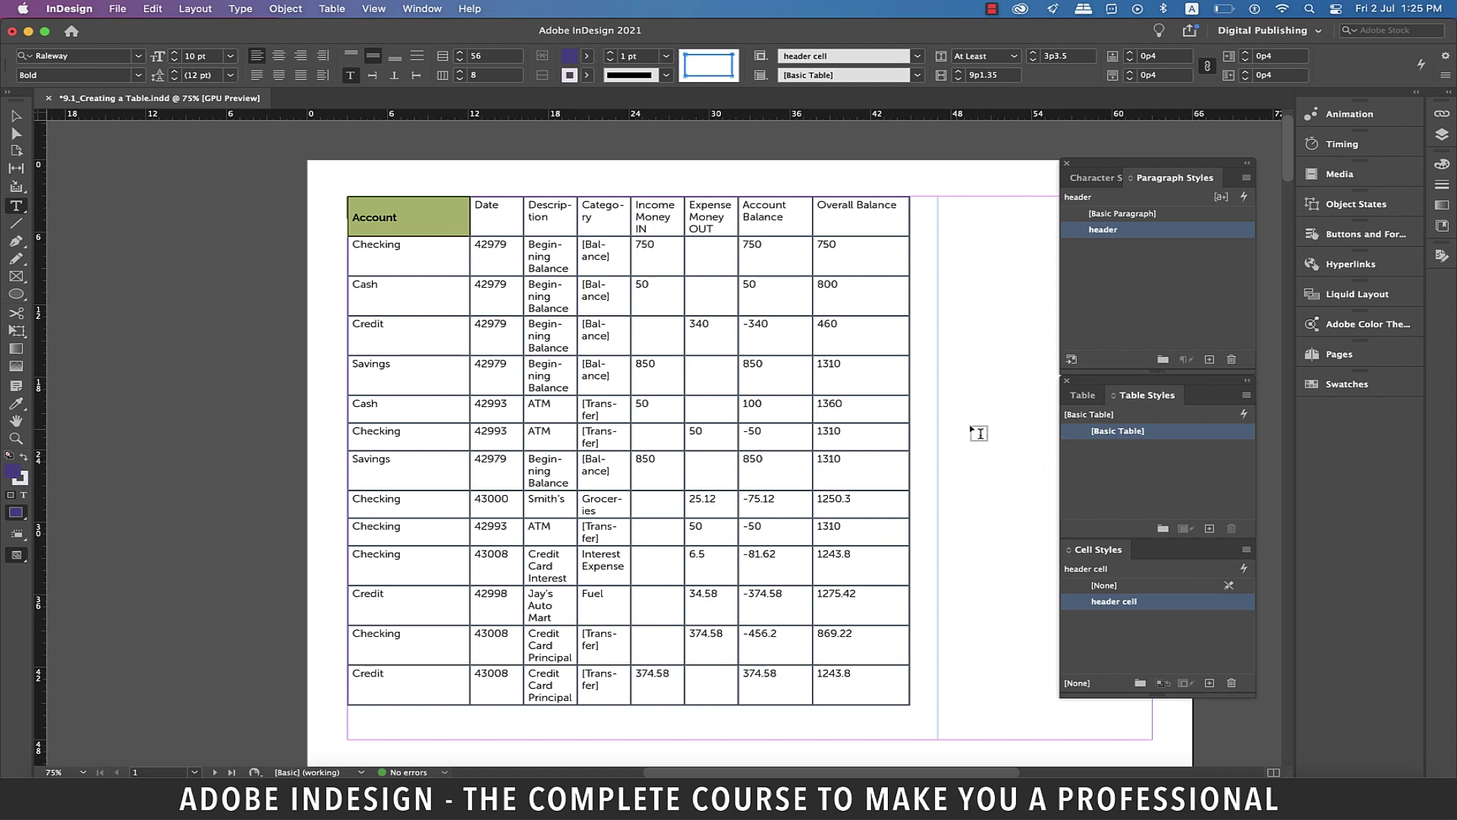
key("Escape")
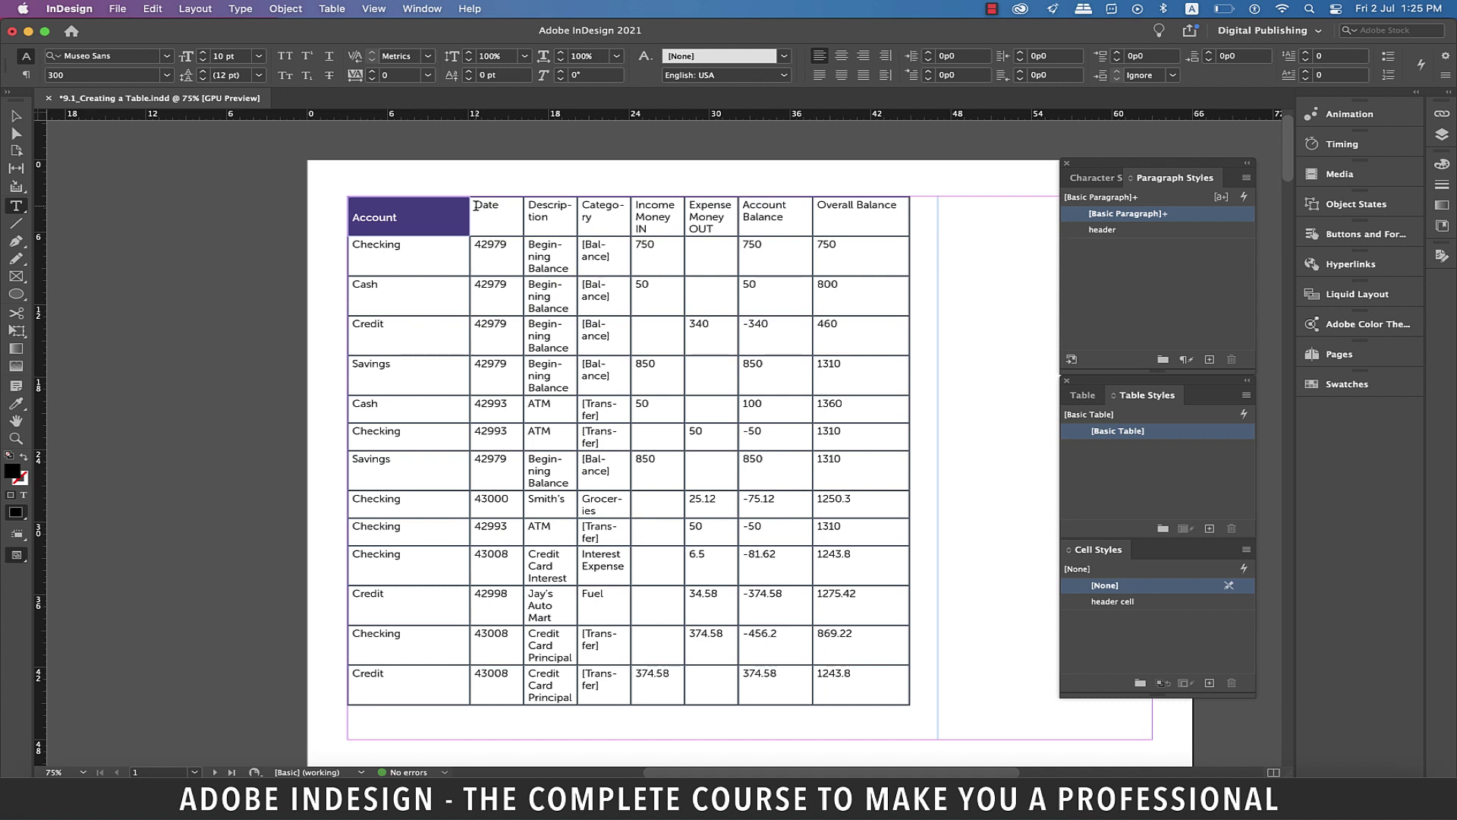
- Apply the 'header cell' style to the header cells from Date to Overall Balance
mouse_move(476, 205)
left_mouse_down()
mouse_move(481, 220)
mouse_move(862, 225)
left_mouse_up()
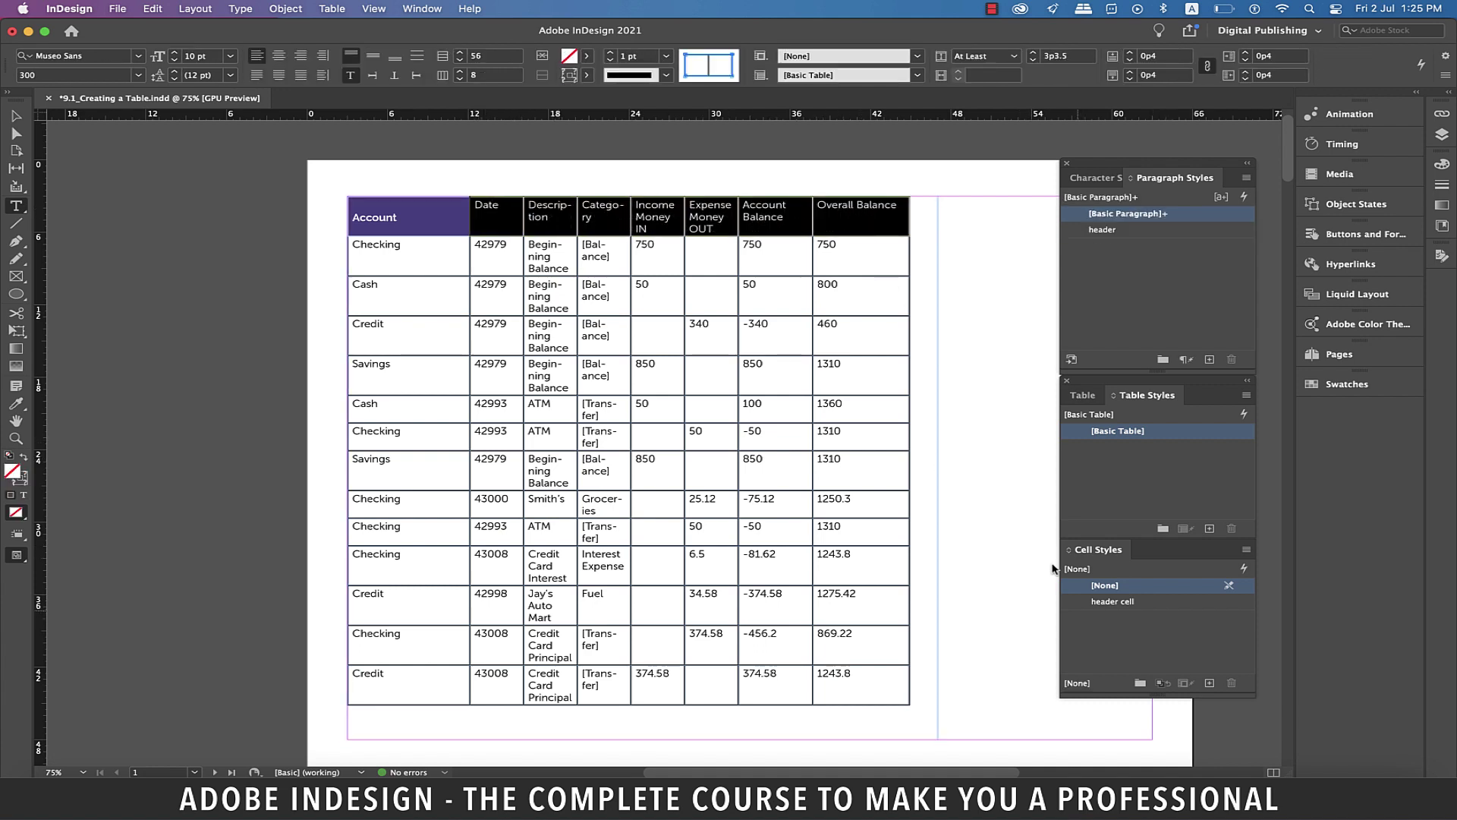
left_click(1078, 604)
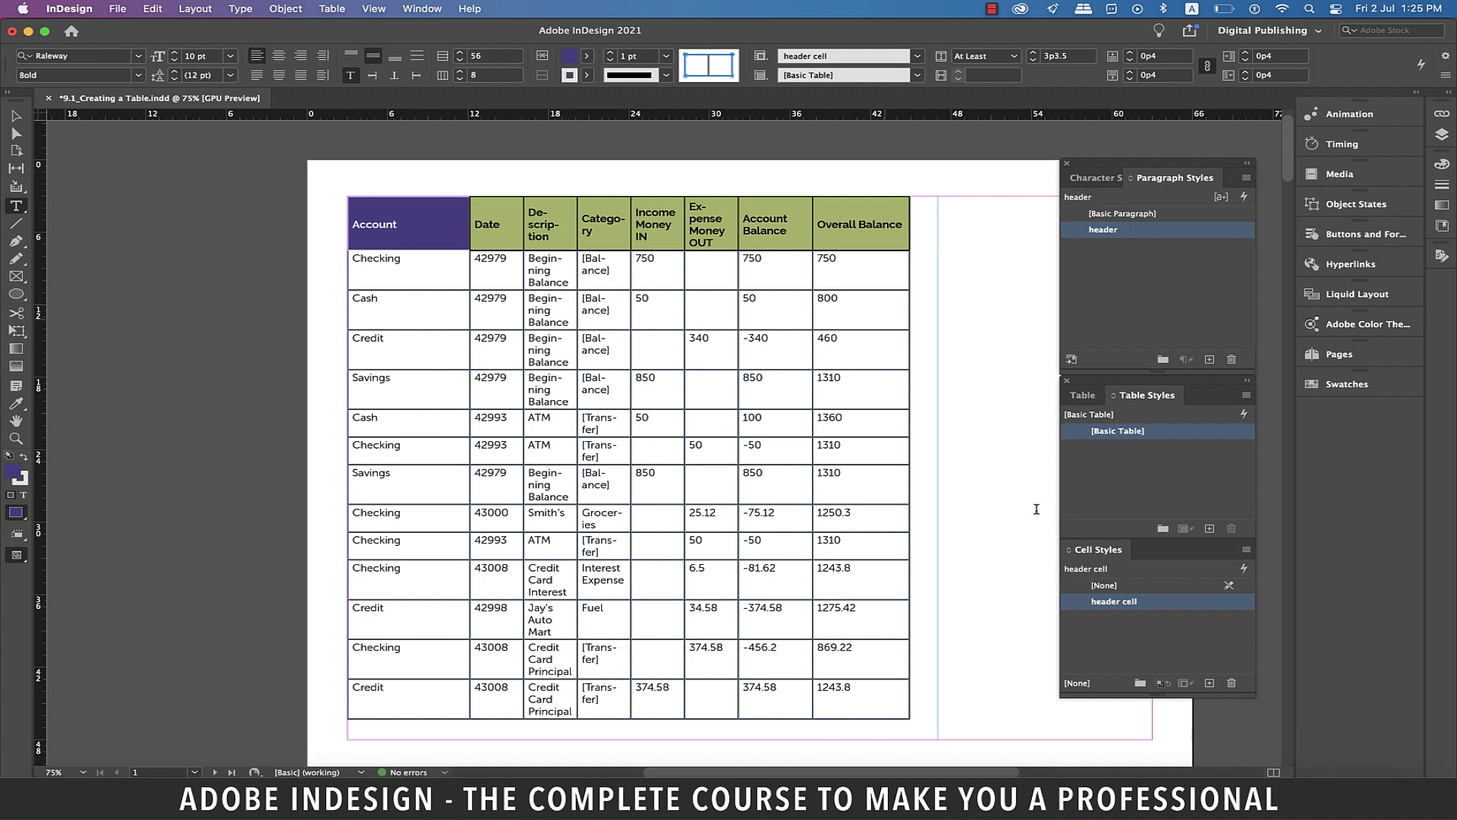
left_click(956, 314)
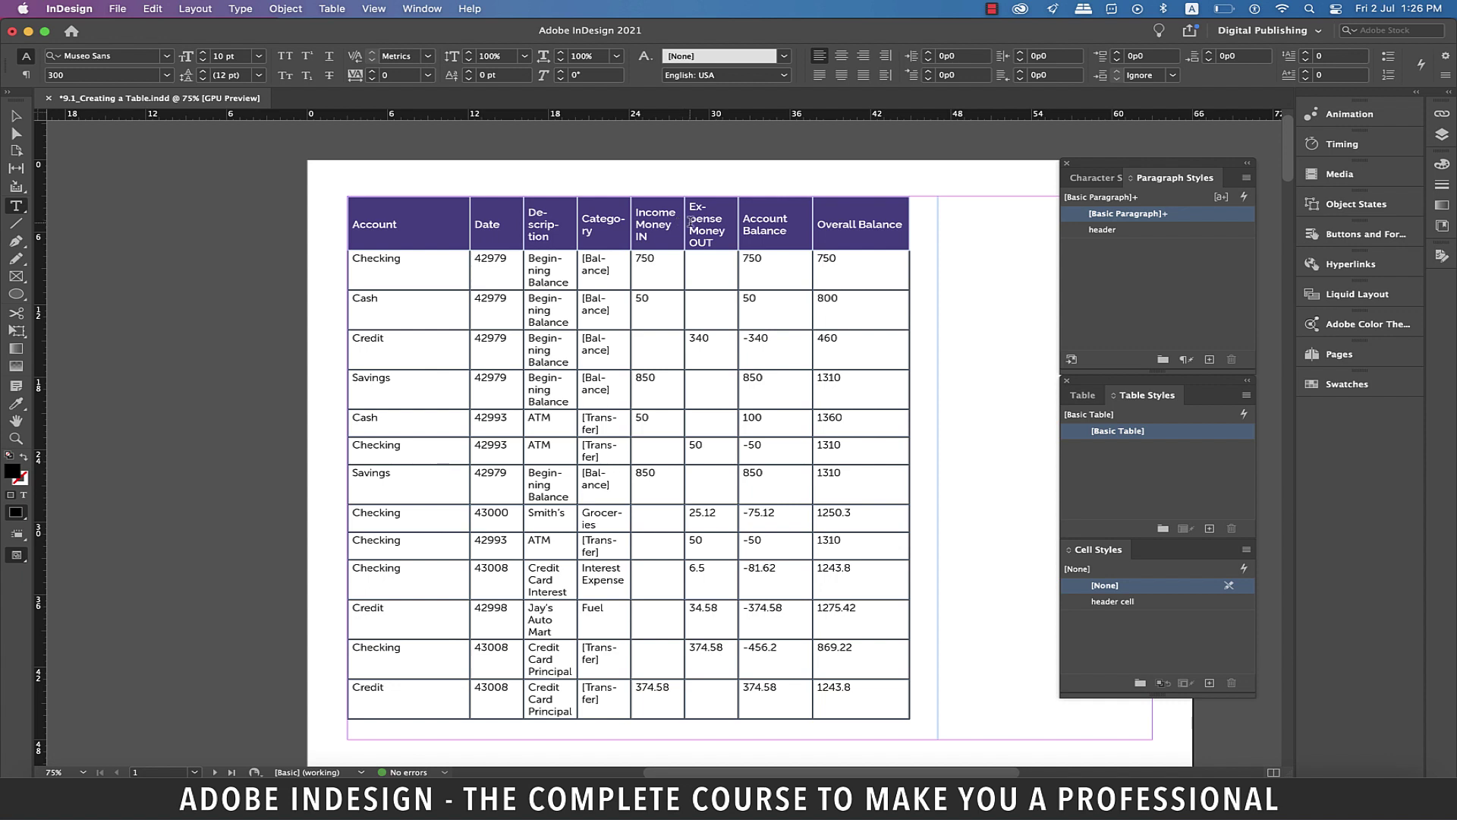
left_click(688, 220)
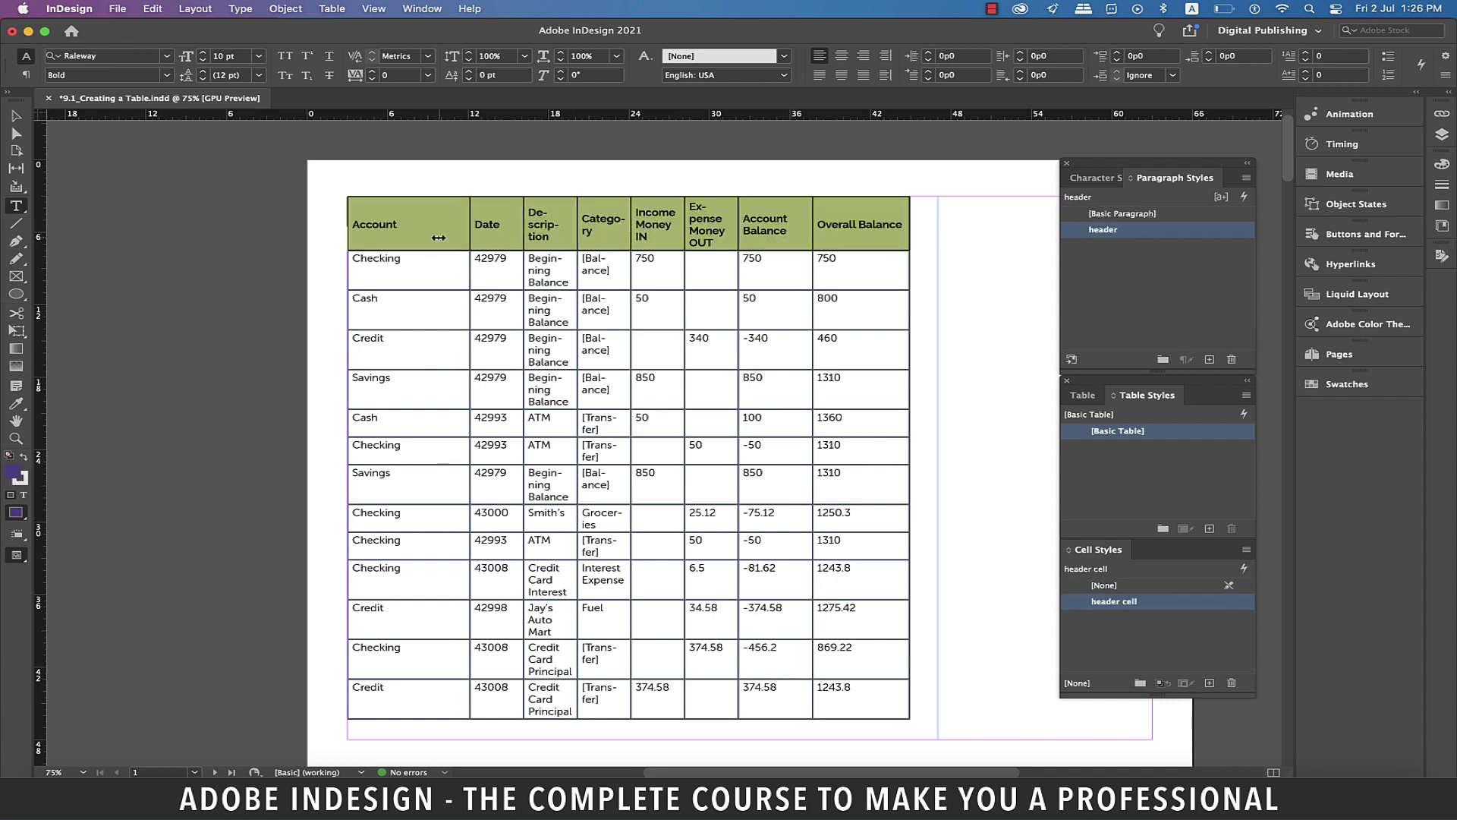
- Set the header paragraph style's Basic Character Formats size to 8 pt
double_click(1102, 229)
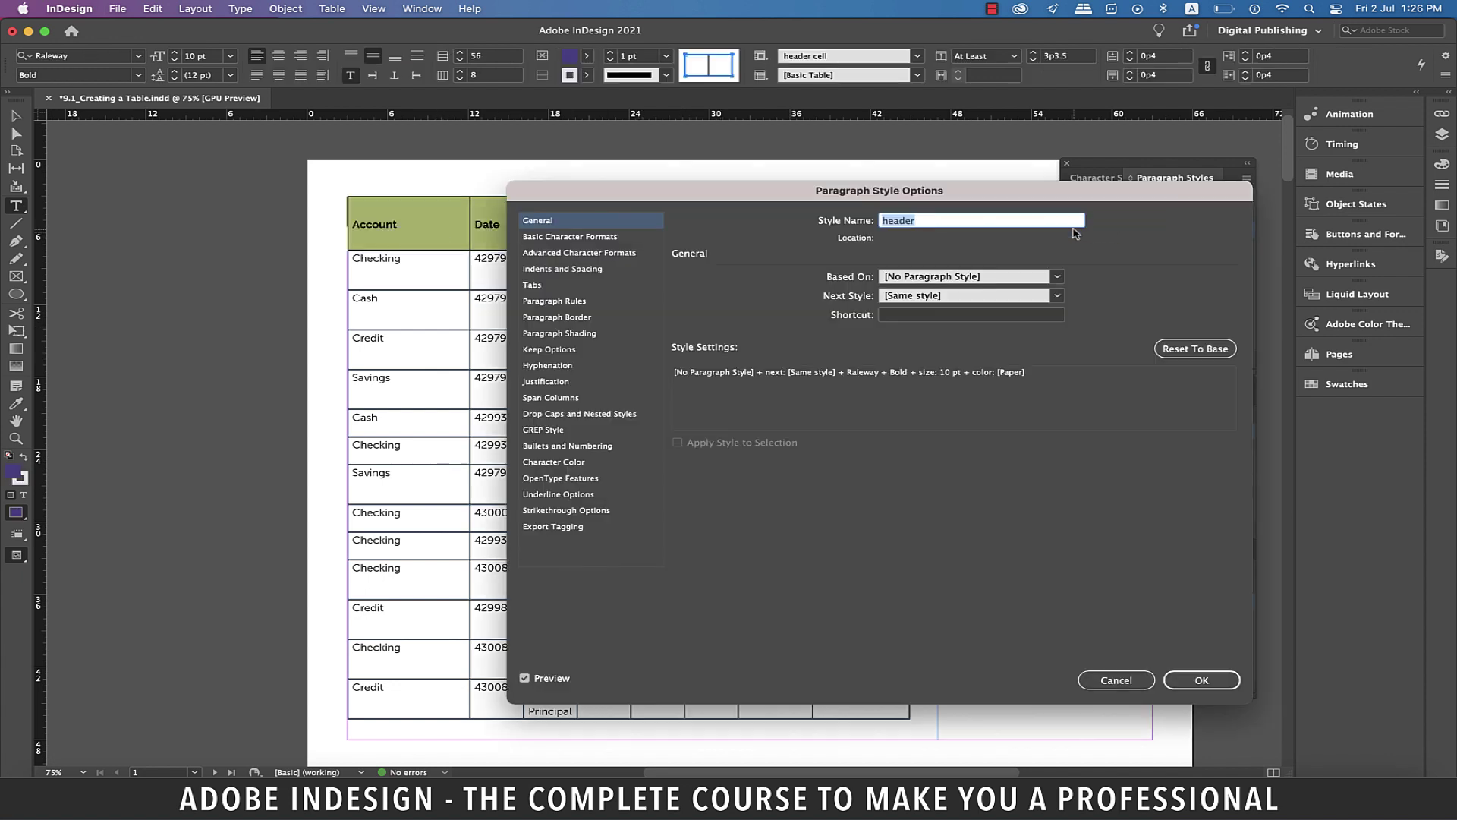
left_click(564, 238)
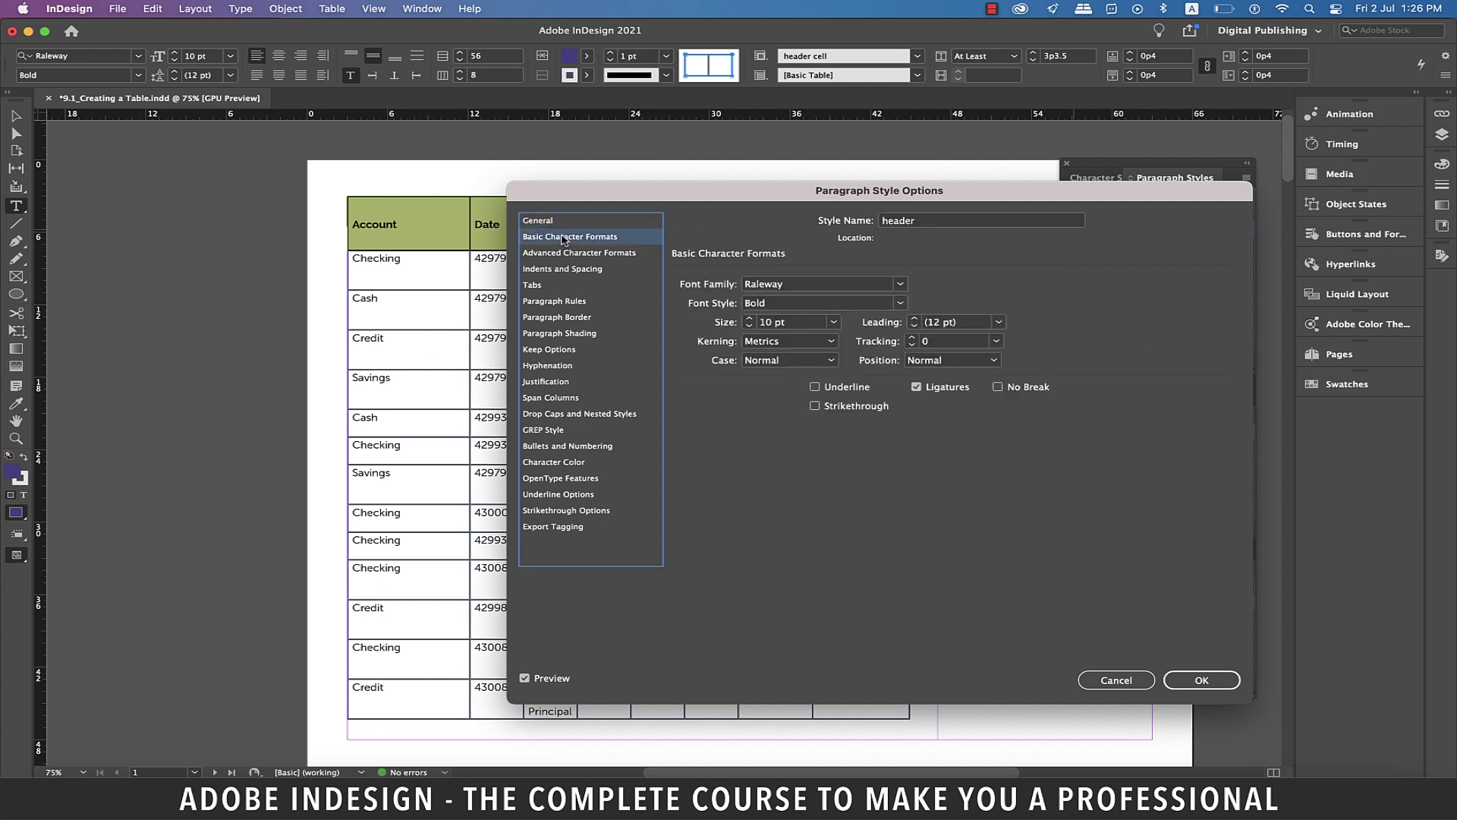
left_click_drag(789, 200, 912, 274)
left_click(955, 395)
left_click(914, 431)
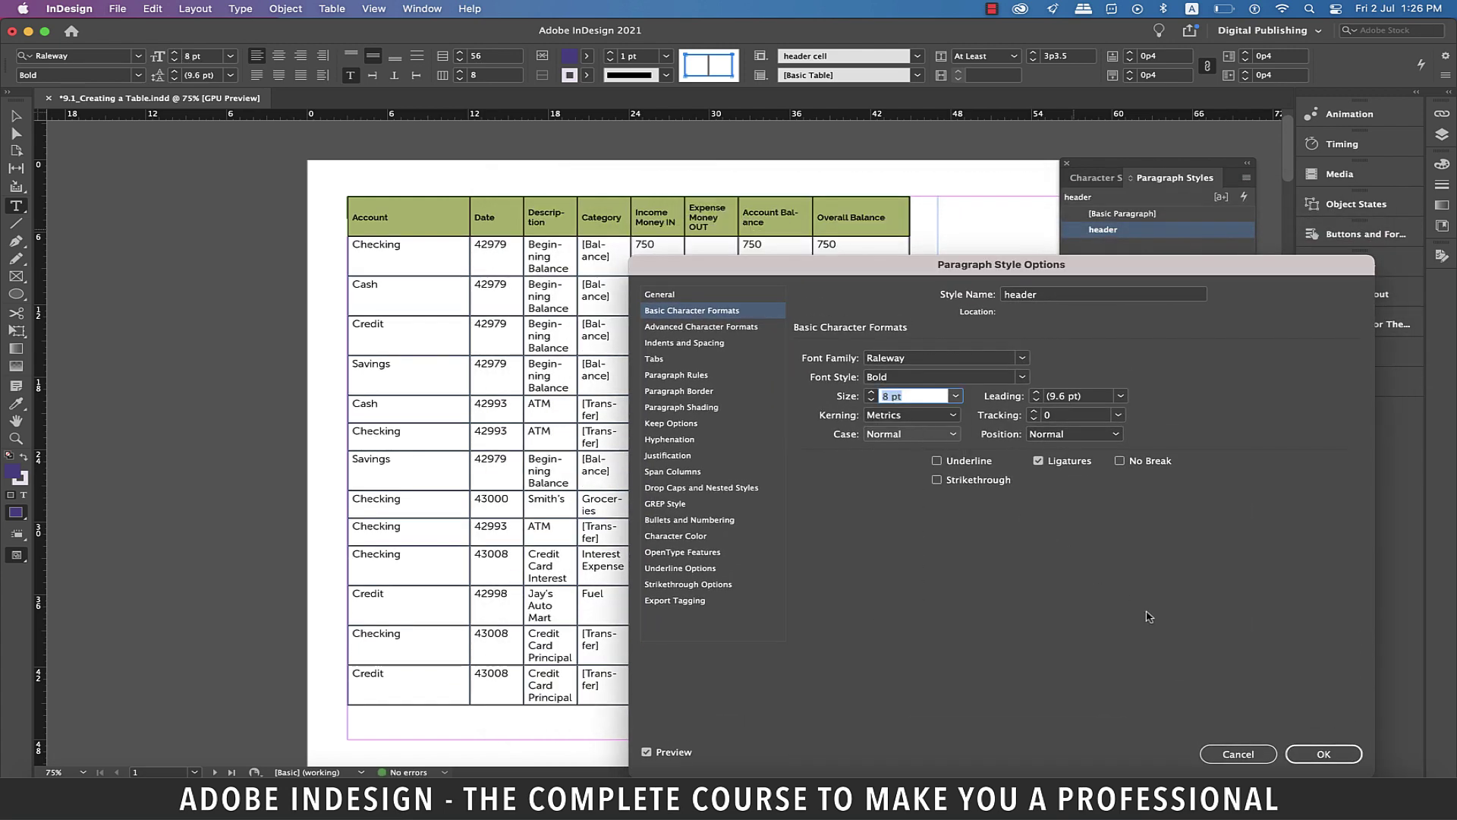
left_click(1327, 753)
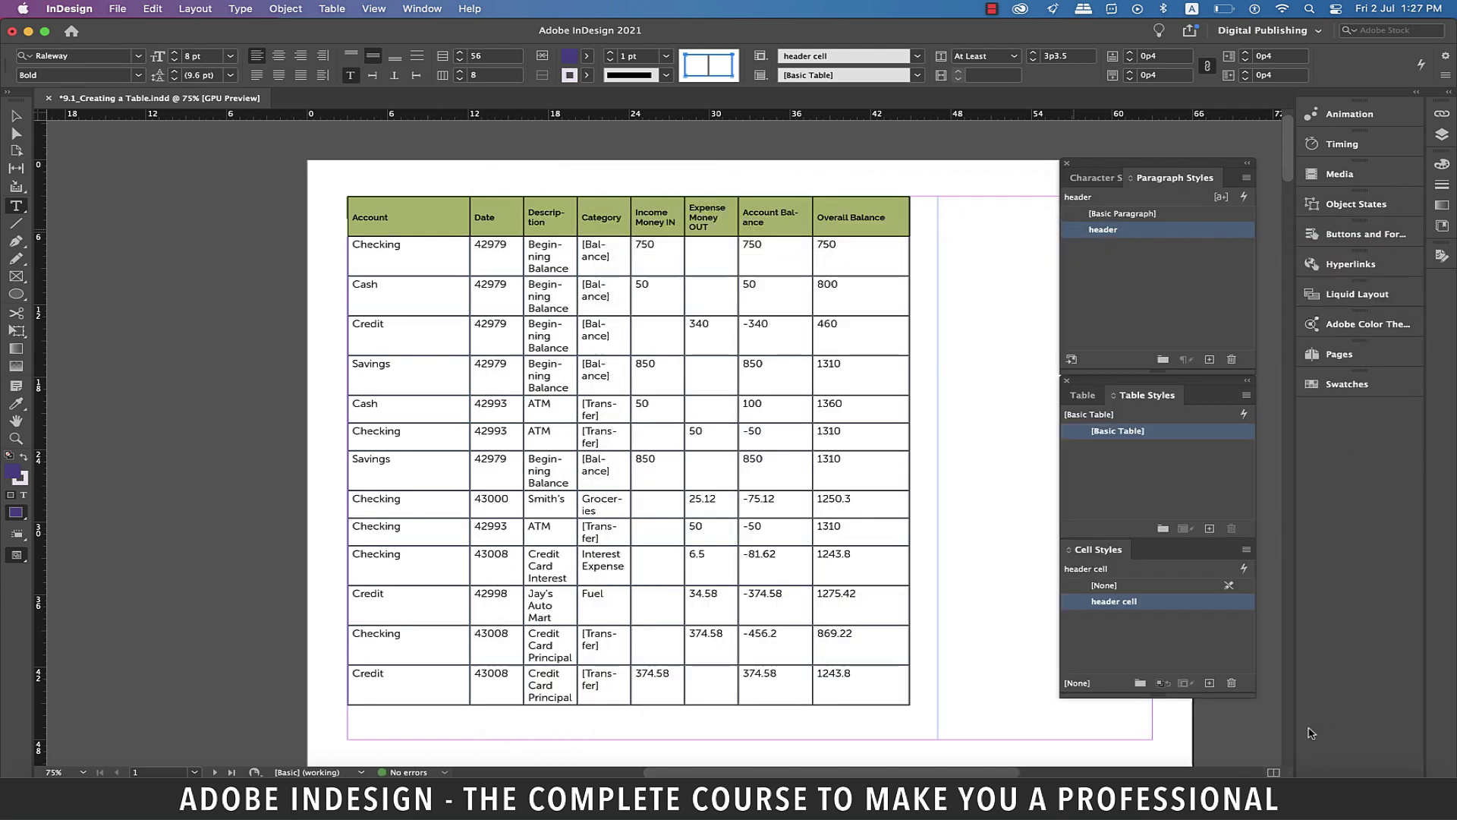
left_click(1010, 306)
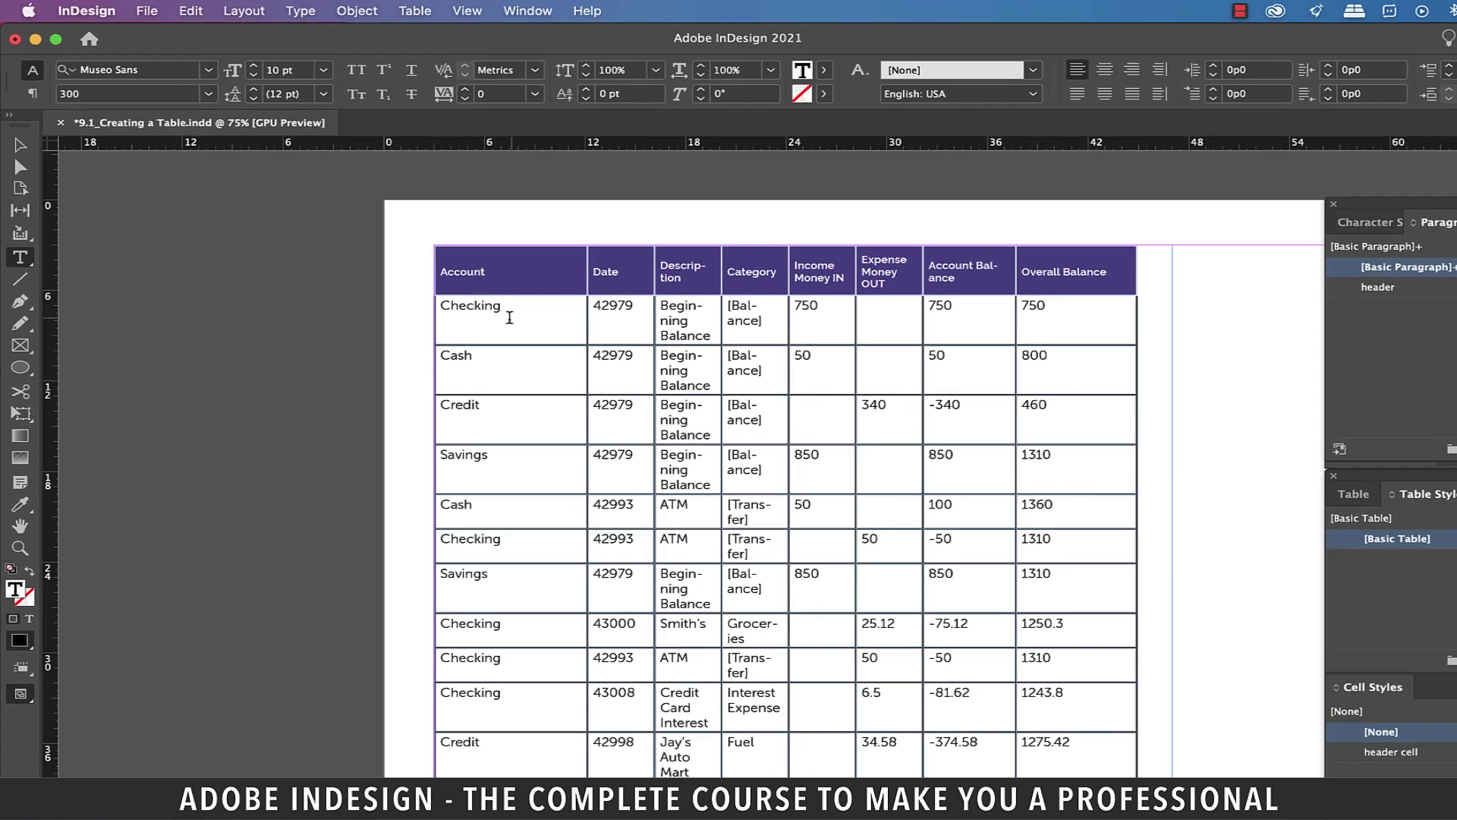
left_click_drag(407, 248, 375, 274)
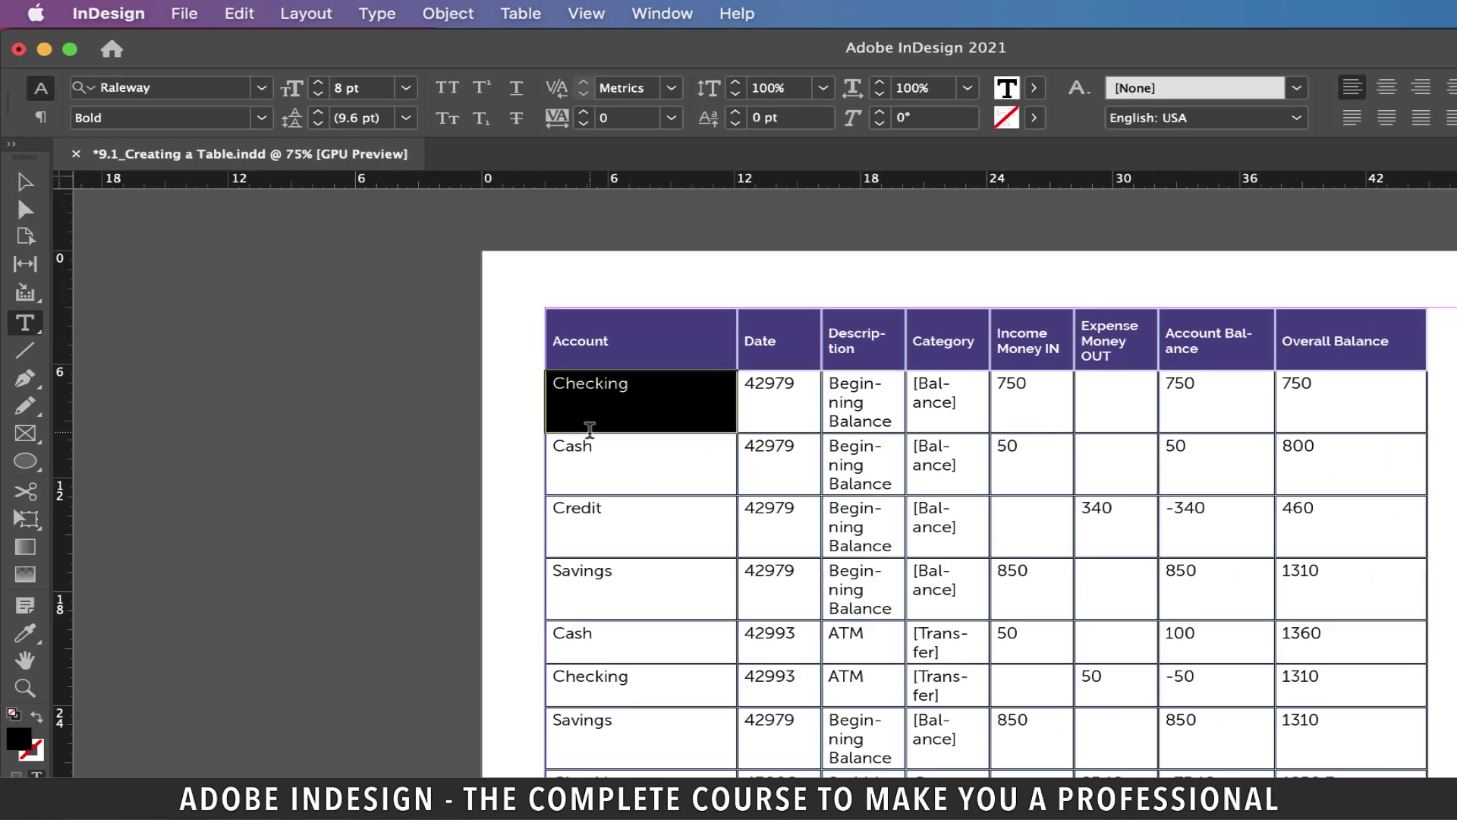
left_click(179, 94)
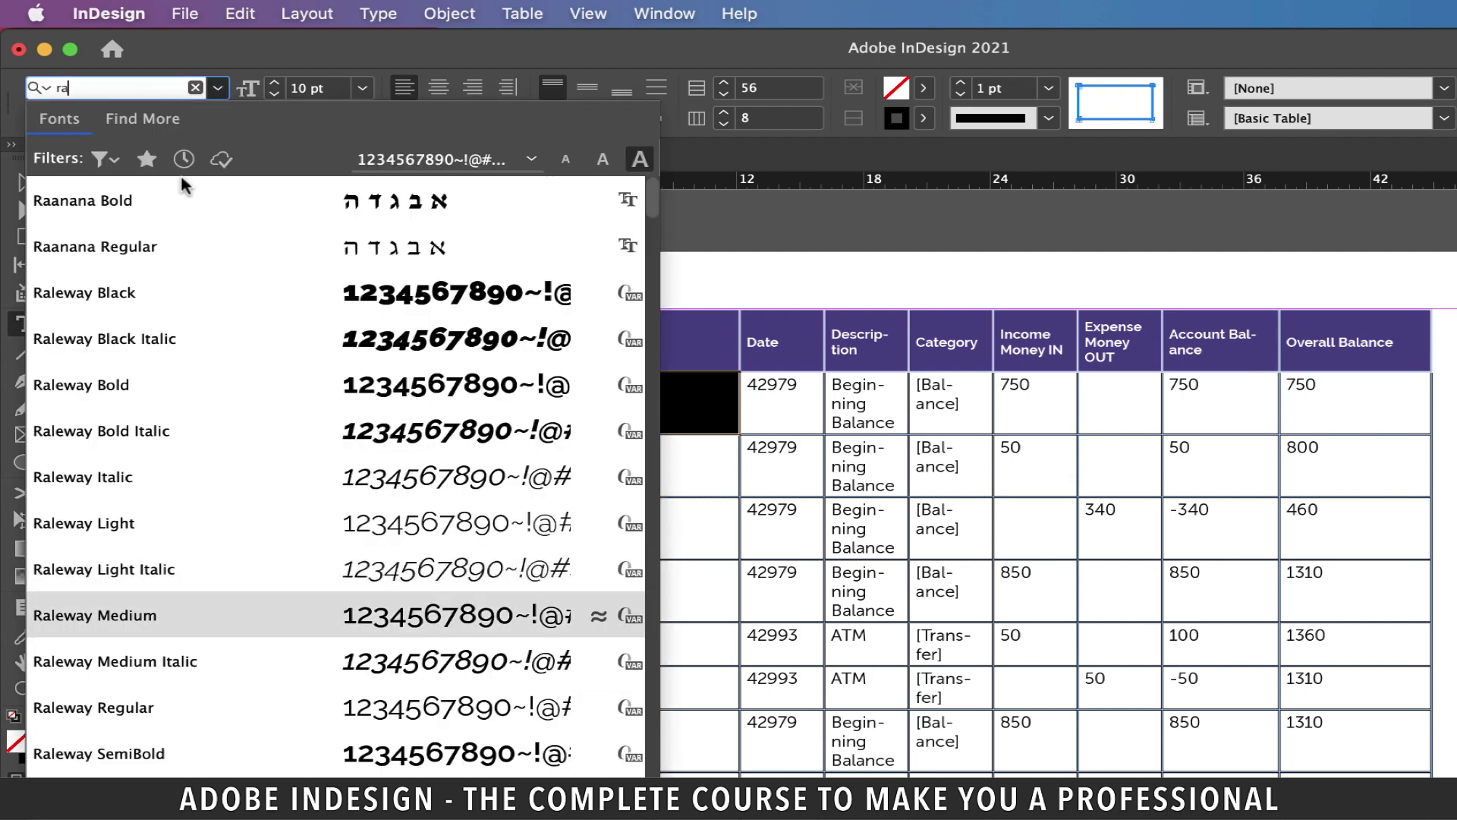
left_click(223, 626)
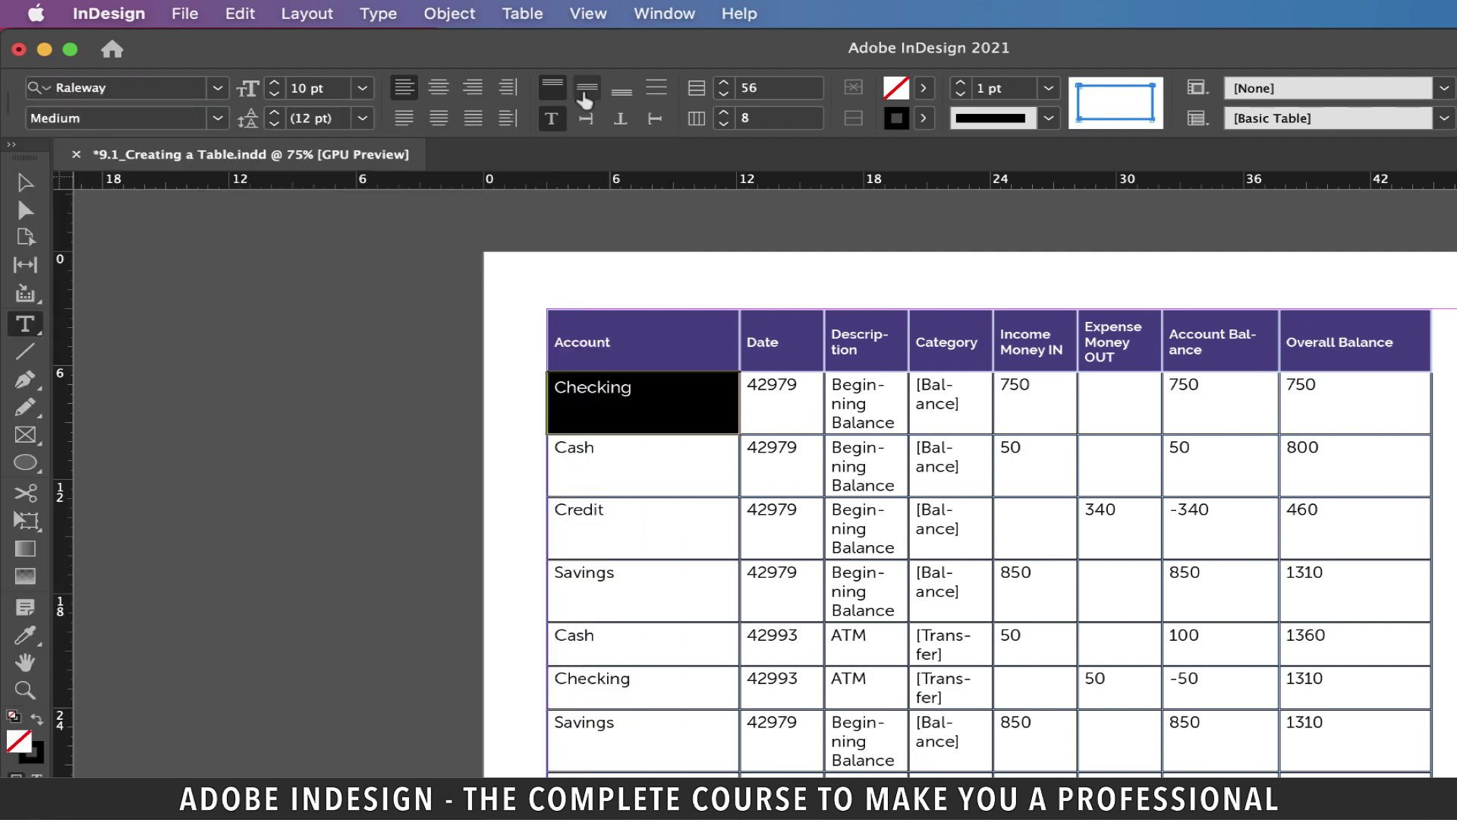
left_click(587, 89)
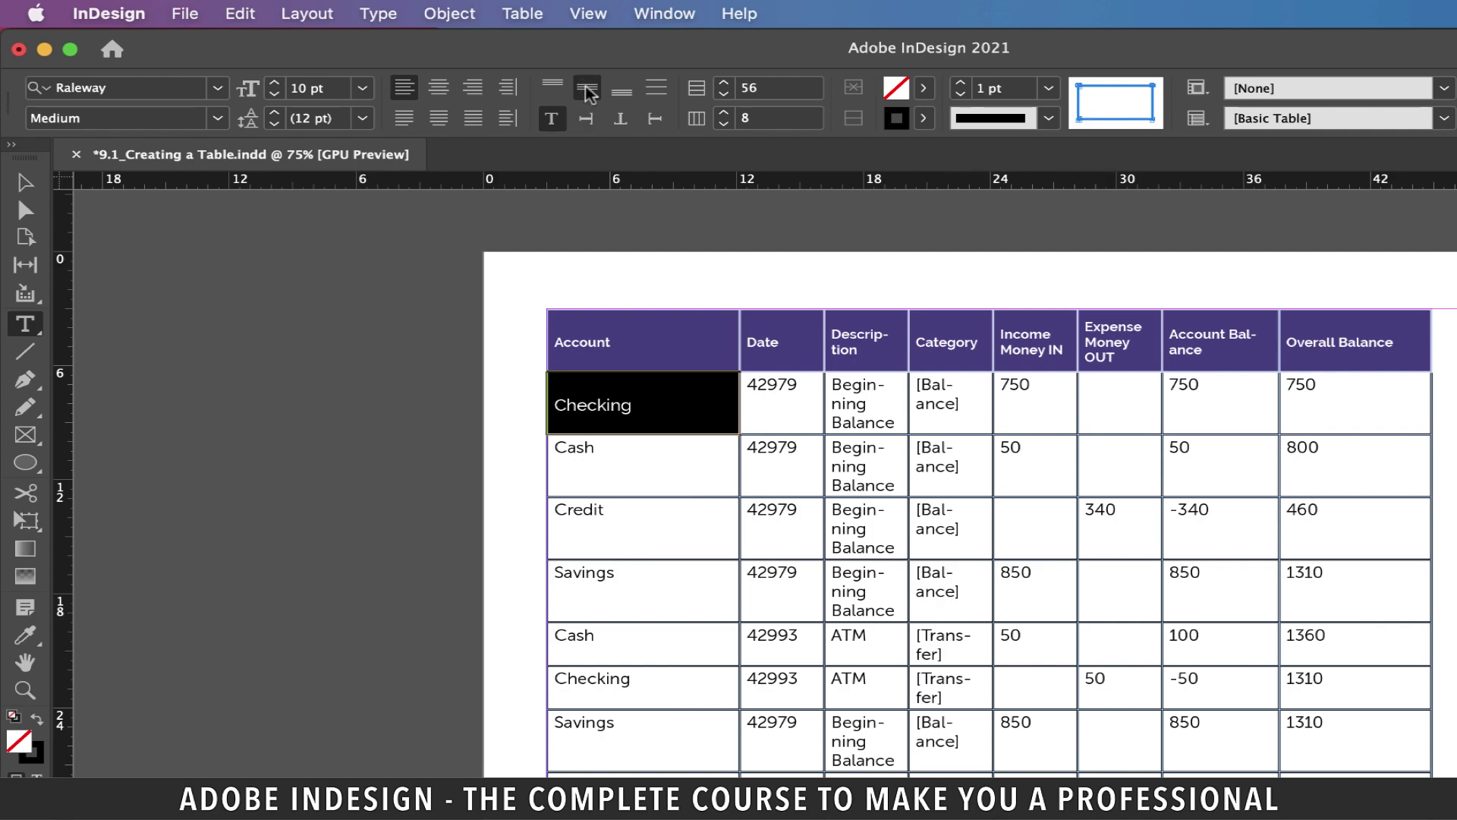
left_click(362, 88)
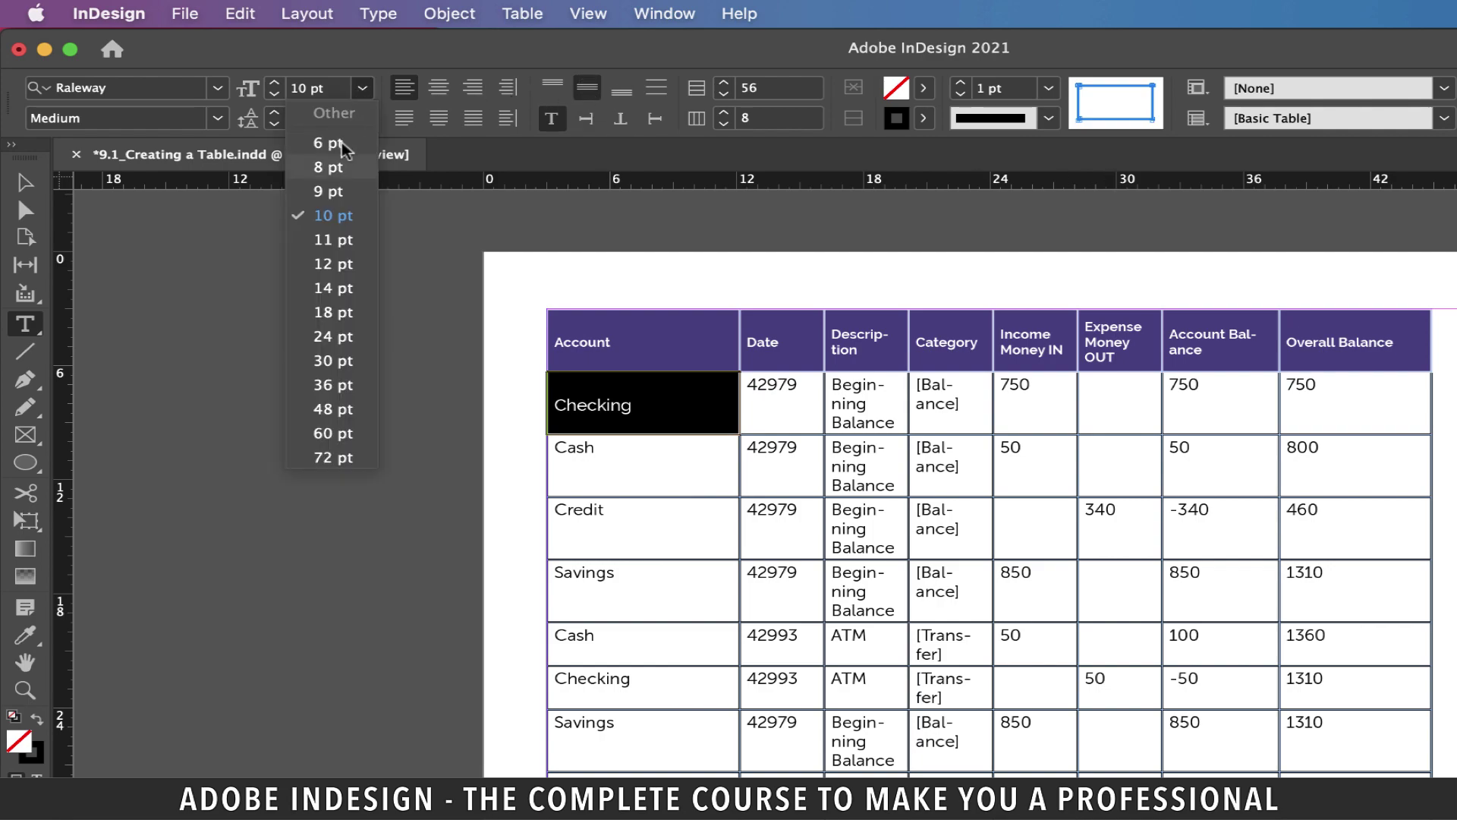
left_click(331, 169)
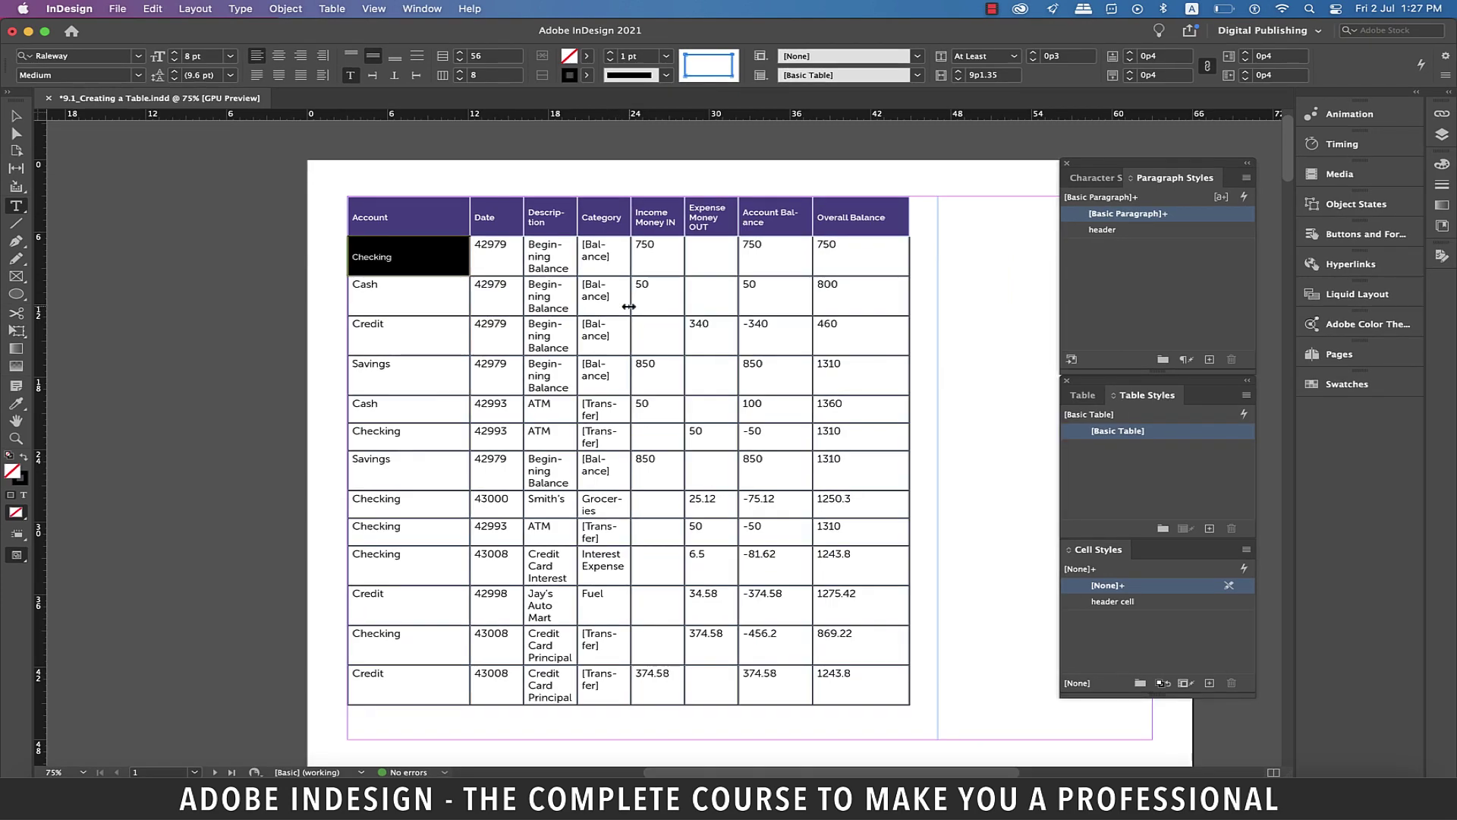
- Create a new paragraph style and rename Paragraph Style 1 to 'body text'
left_click(1210, 359)
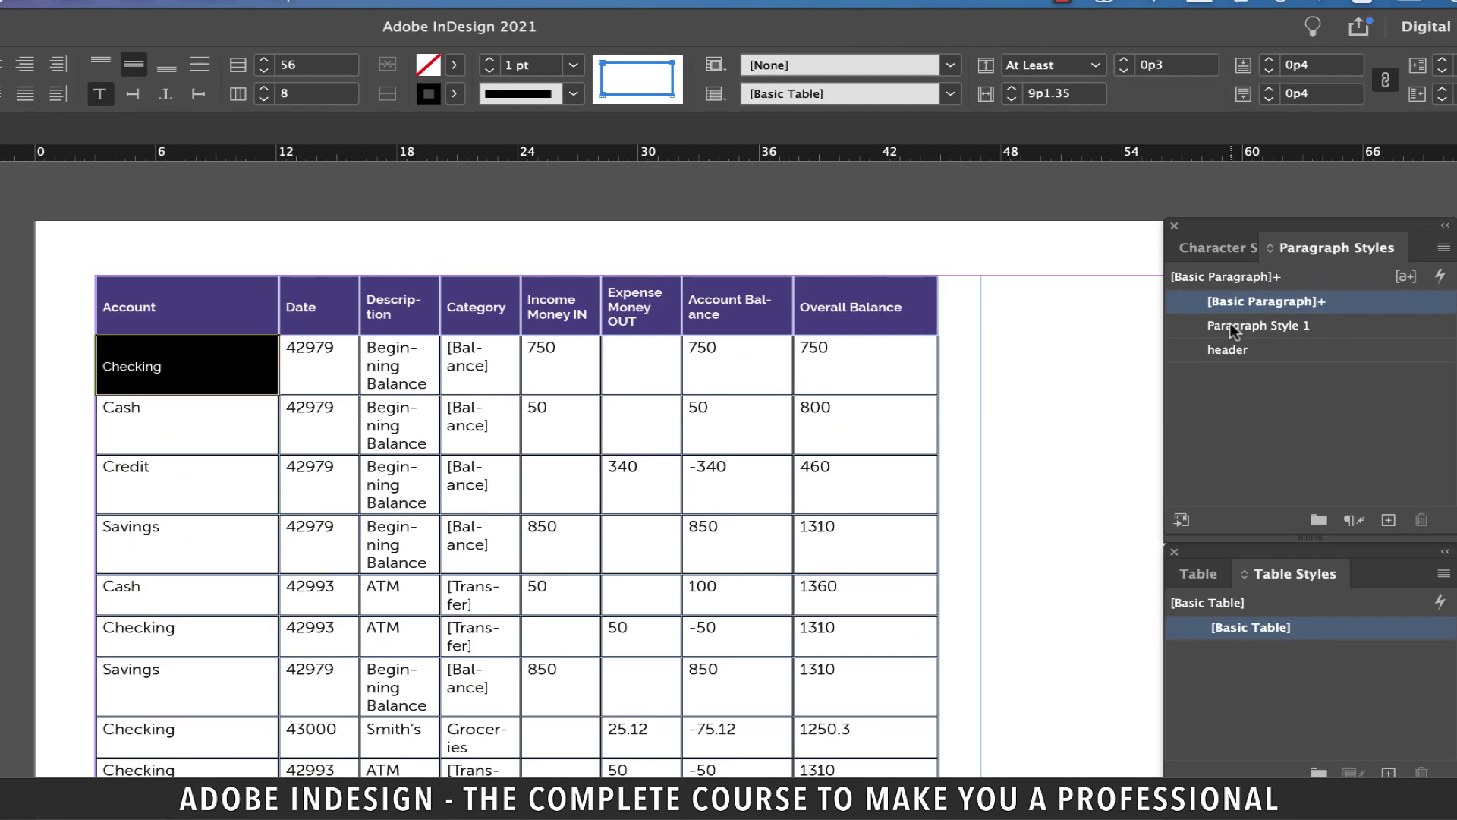
left_click(1234, 328)
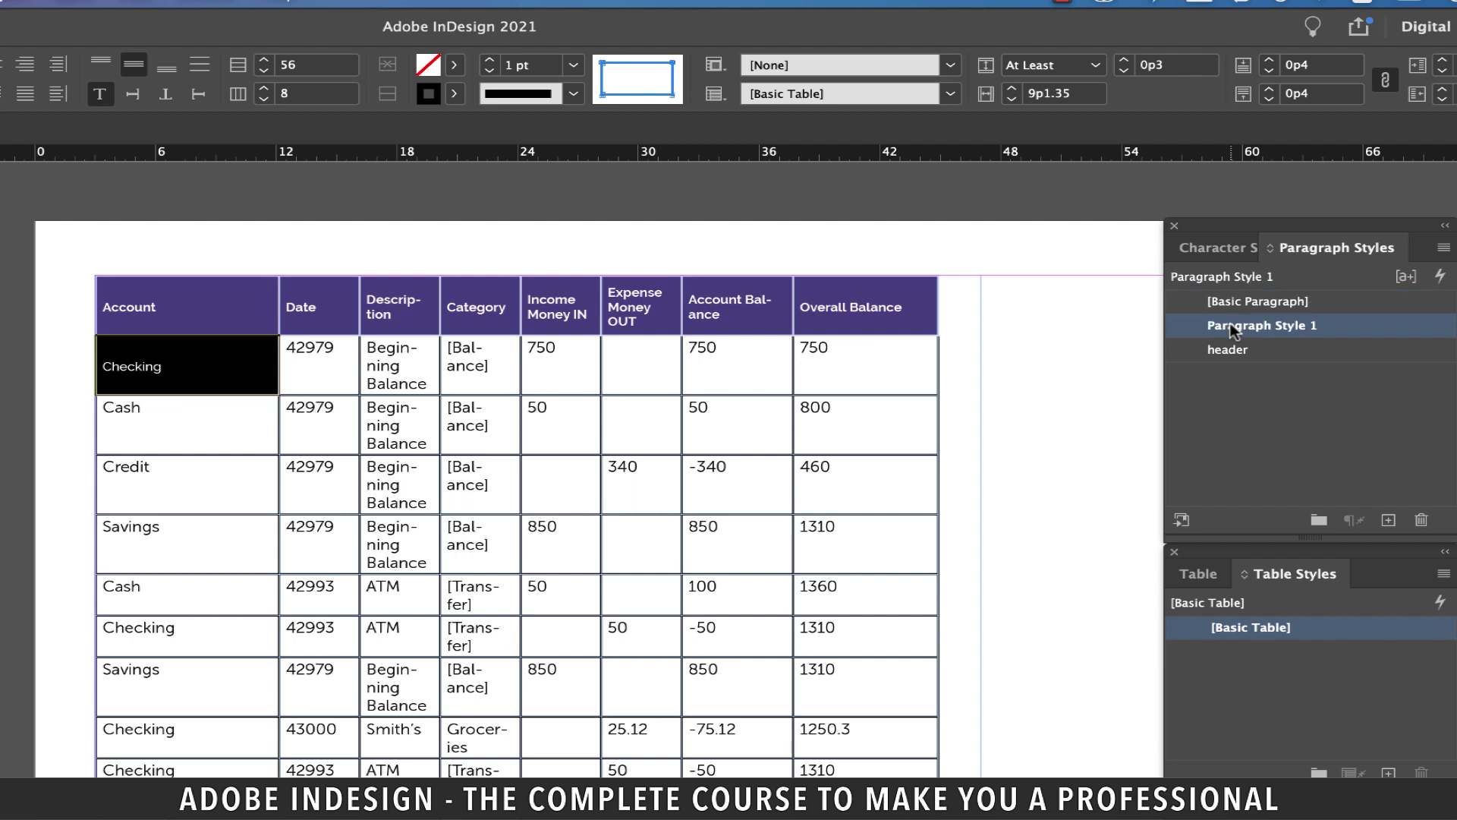
left_click(1234, 330)
type("body text")
left_click(1282, 392)
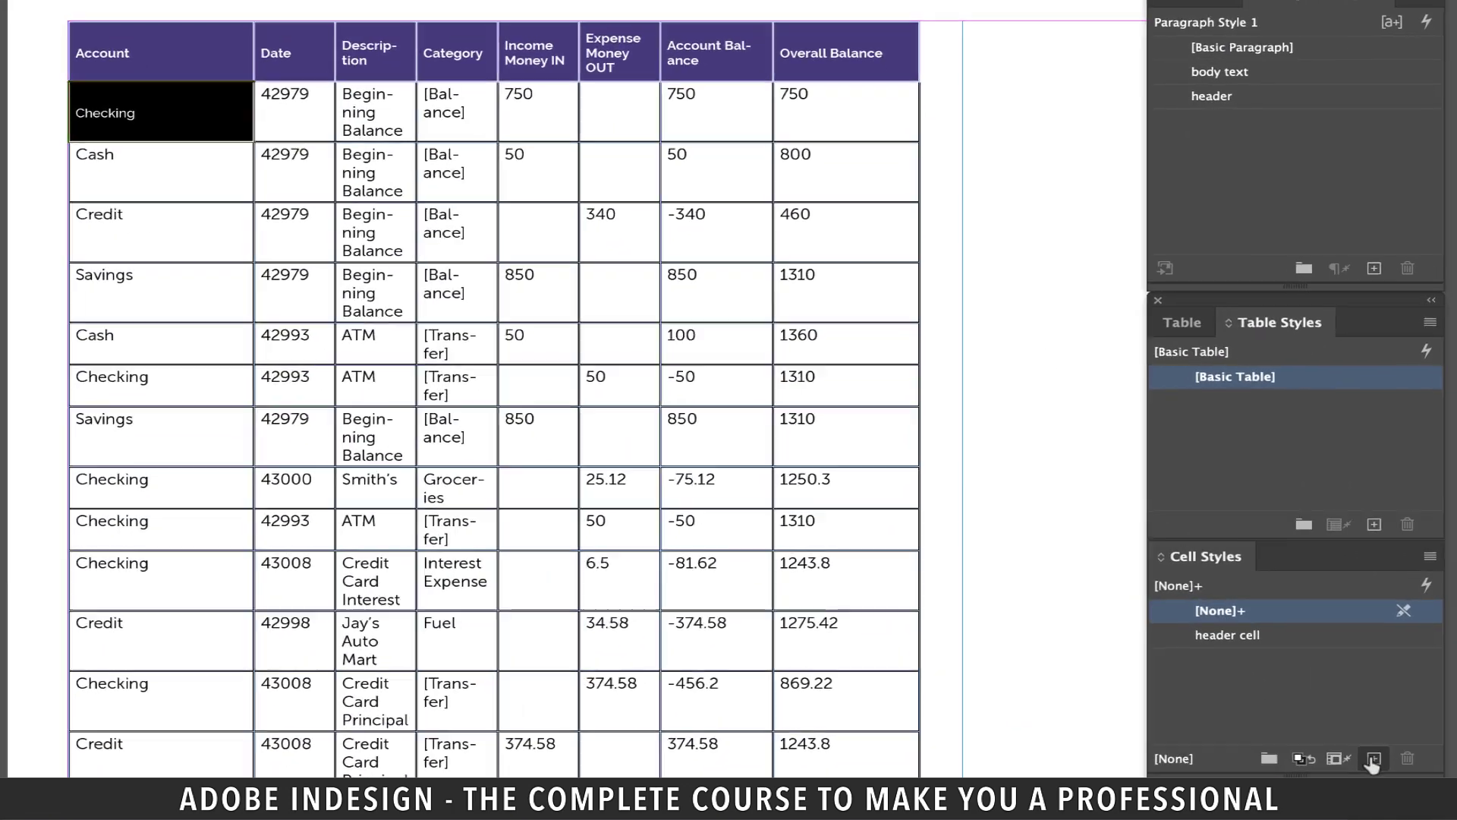
- Create a cell style named 'body cell' whose paragraph style is 'body text'
left_click(1209, 682)
left_click(1241, 636)
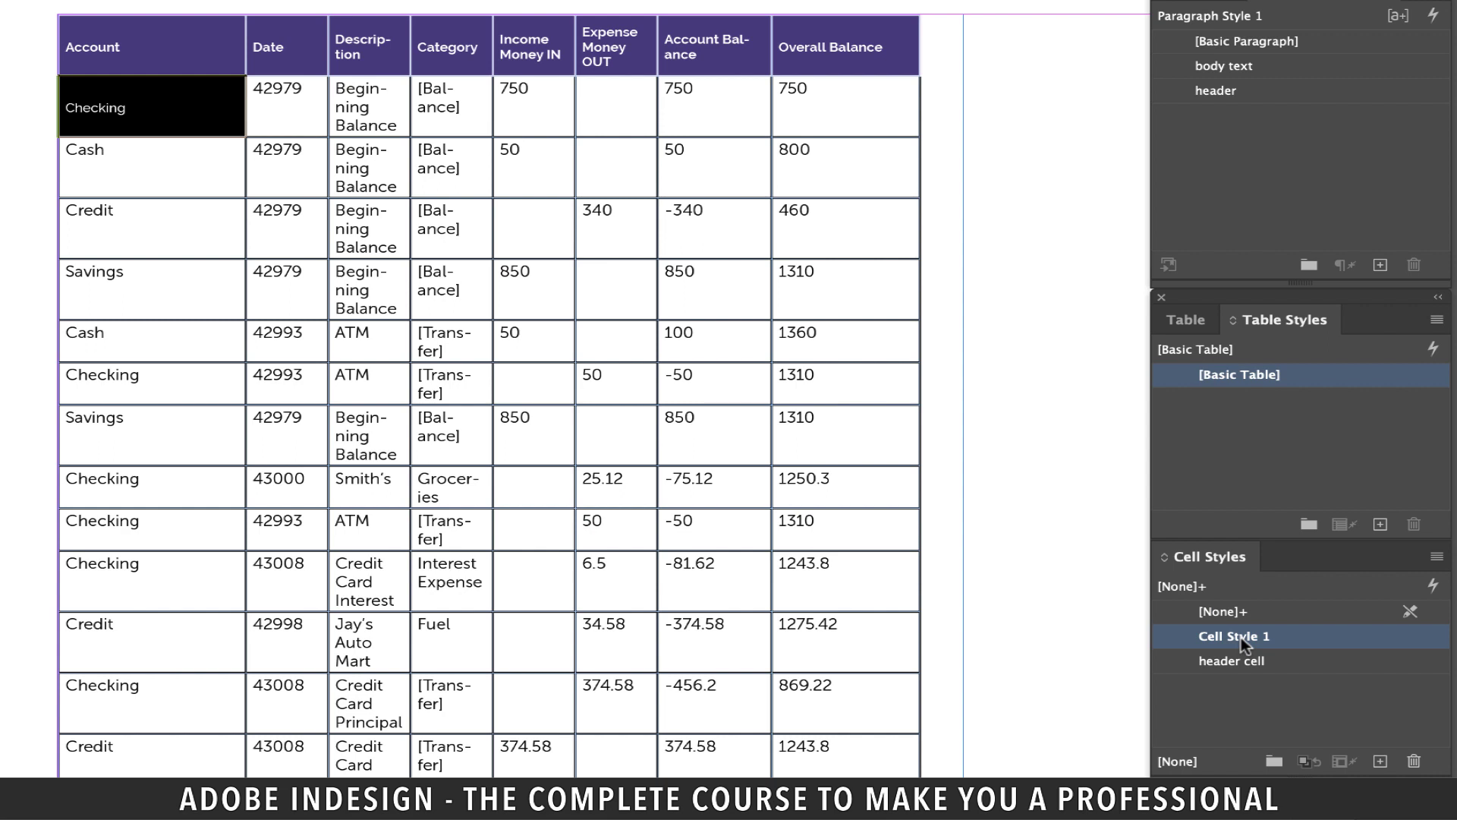
double_click(1241, 636)
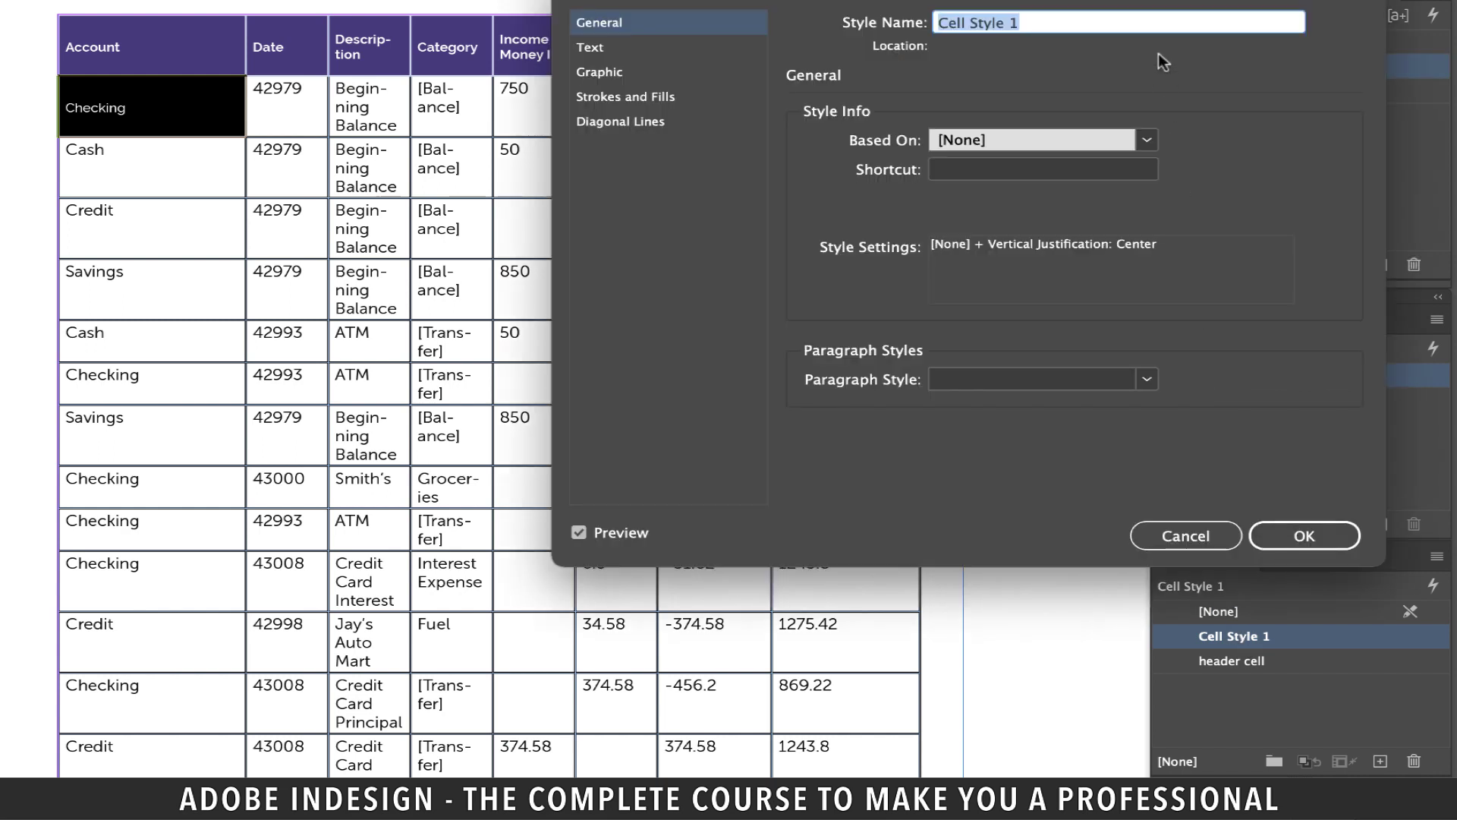
type("body")
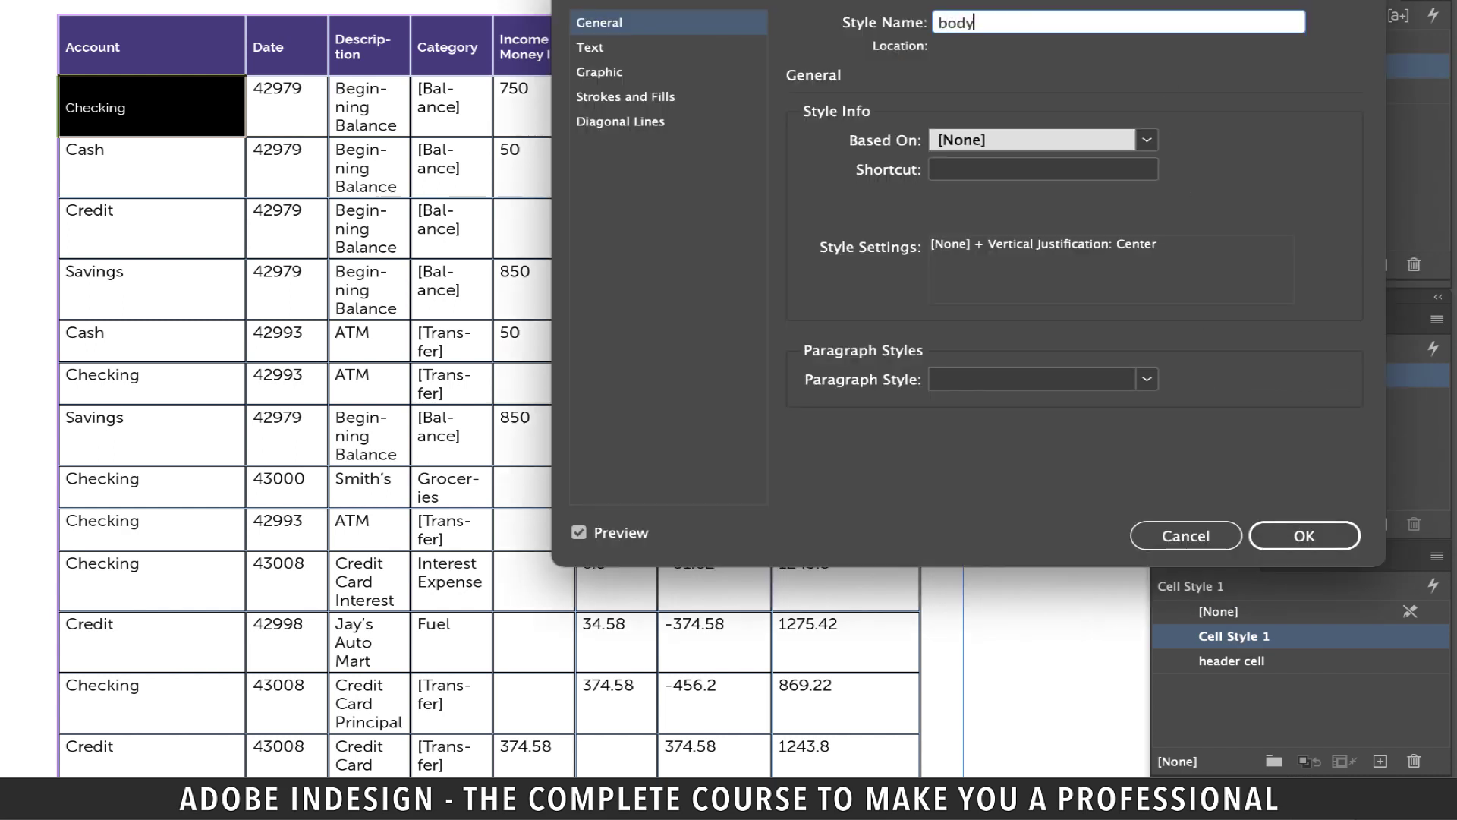
type(" cell")
left_click(1145, 380)
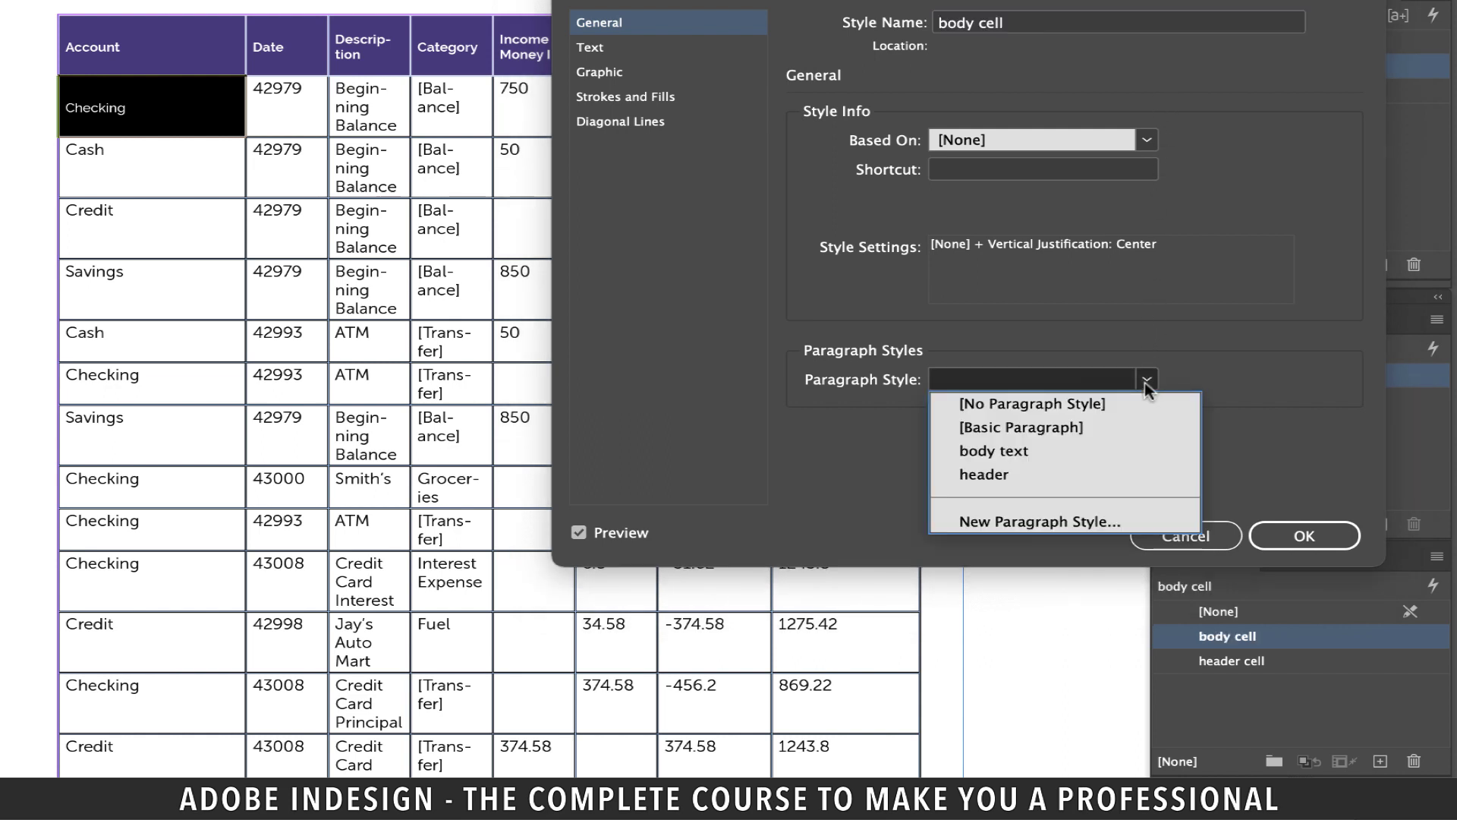
left_click(1026, 453)
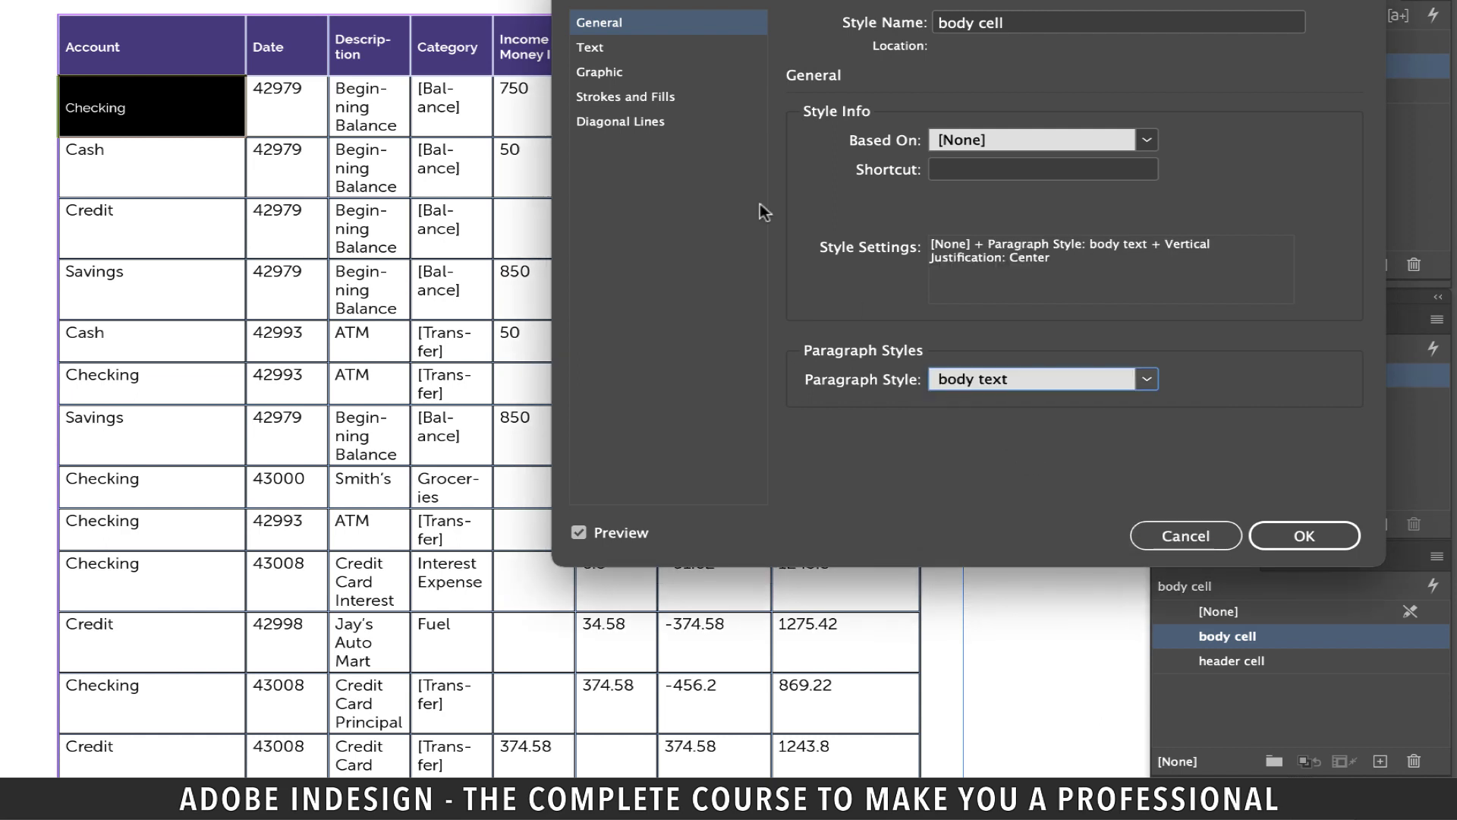
- Set the body cell style's stroke to C=100 M=90 Y=10 K=0 at 10% tint
left_click(625, 96)
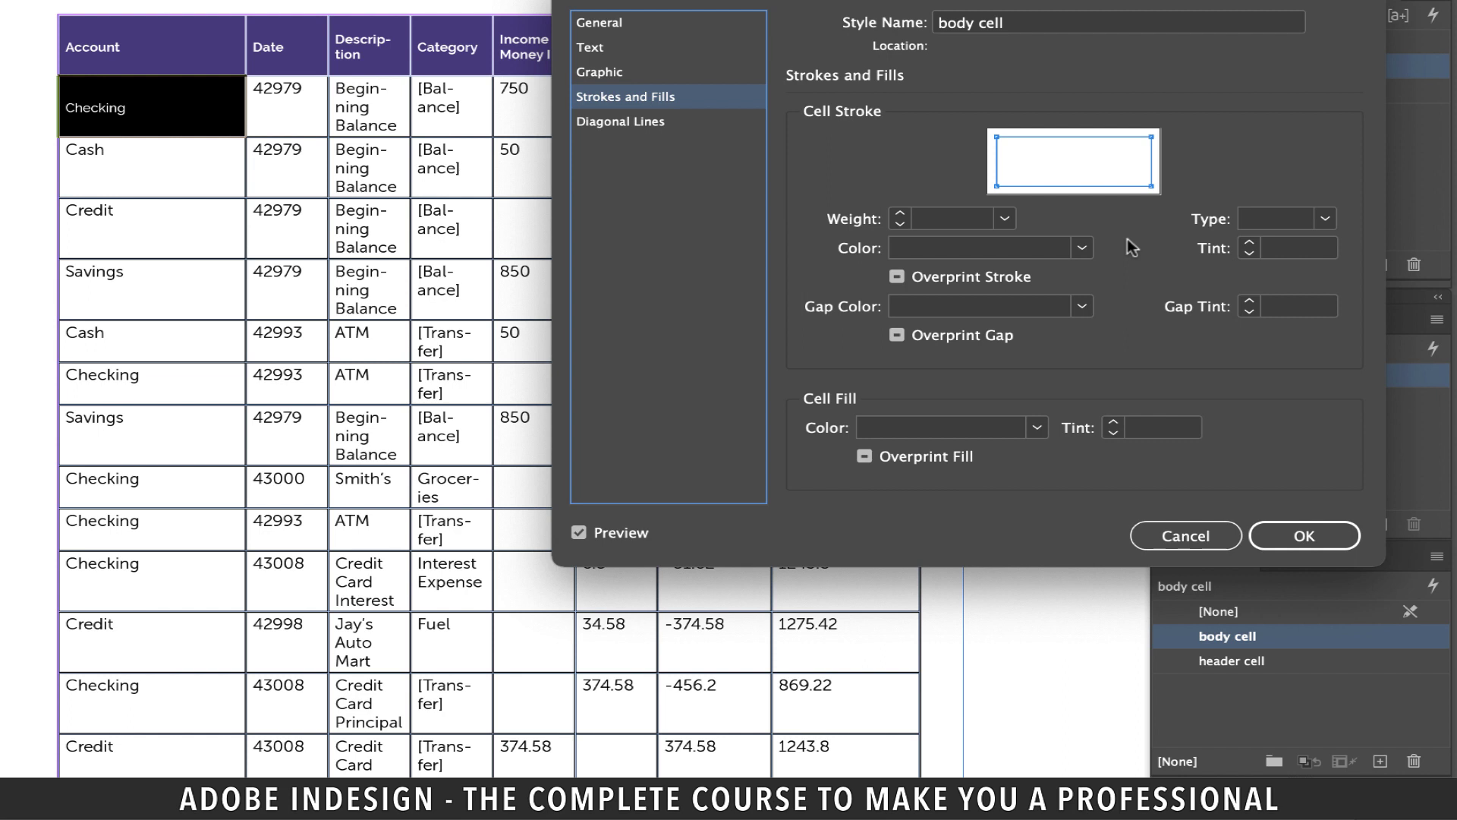
left_click(1081, 247)
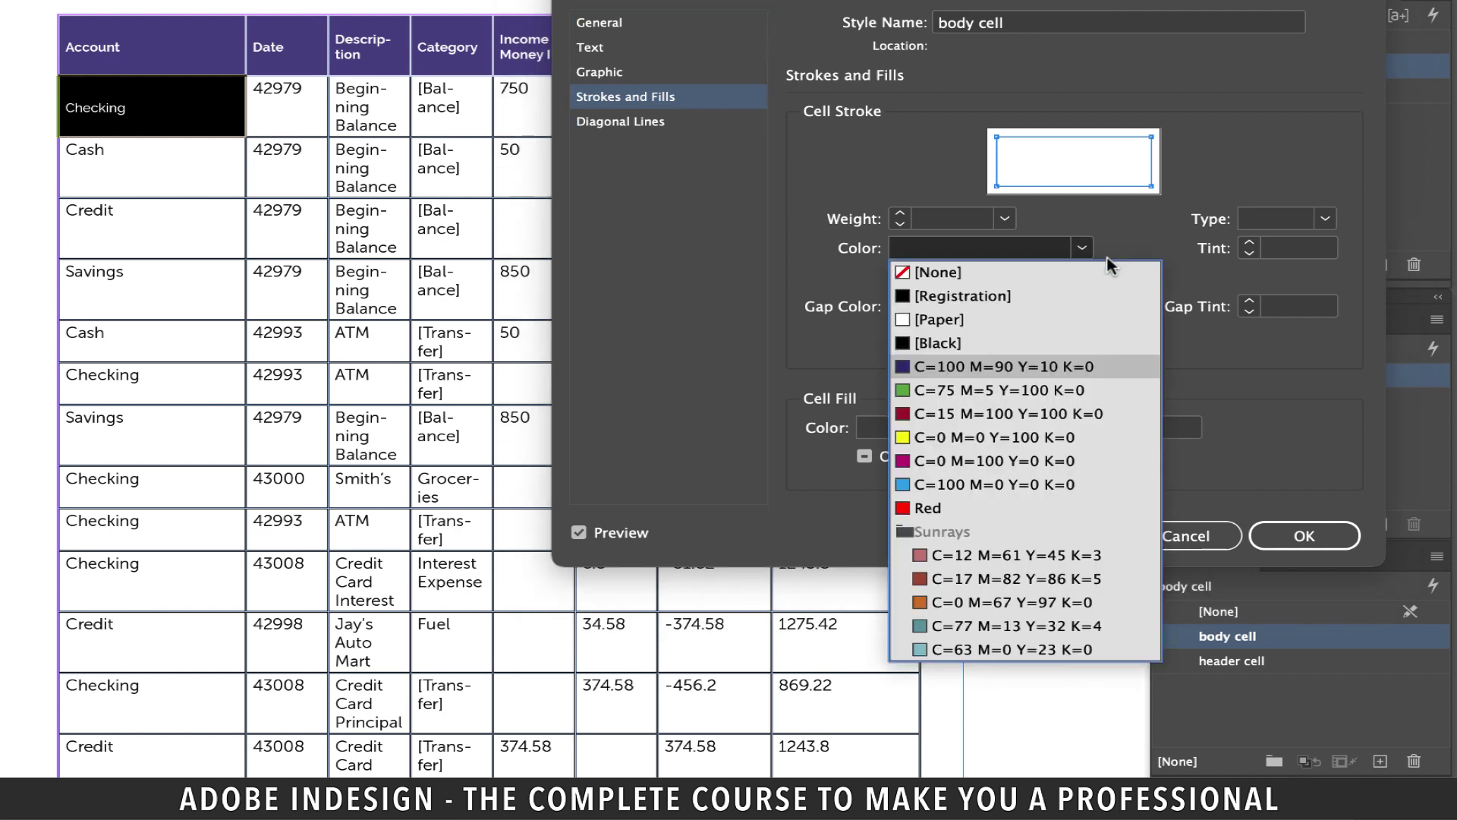
left_click(985, 367)
left_click(1276, 248)
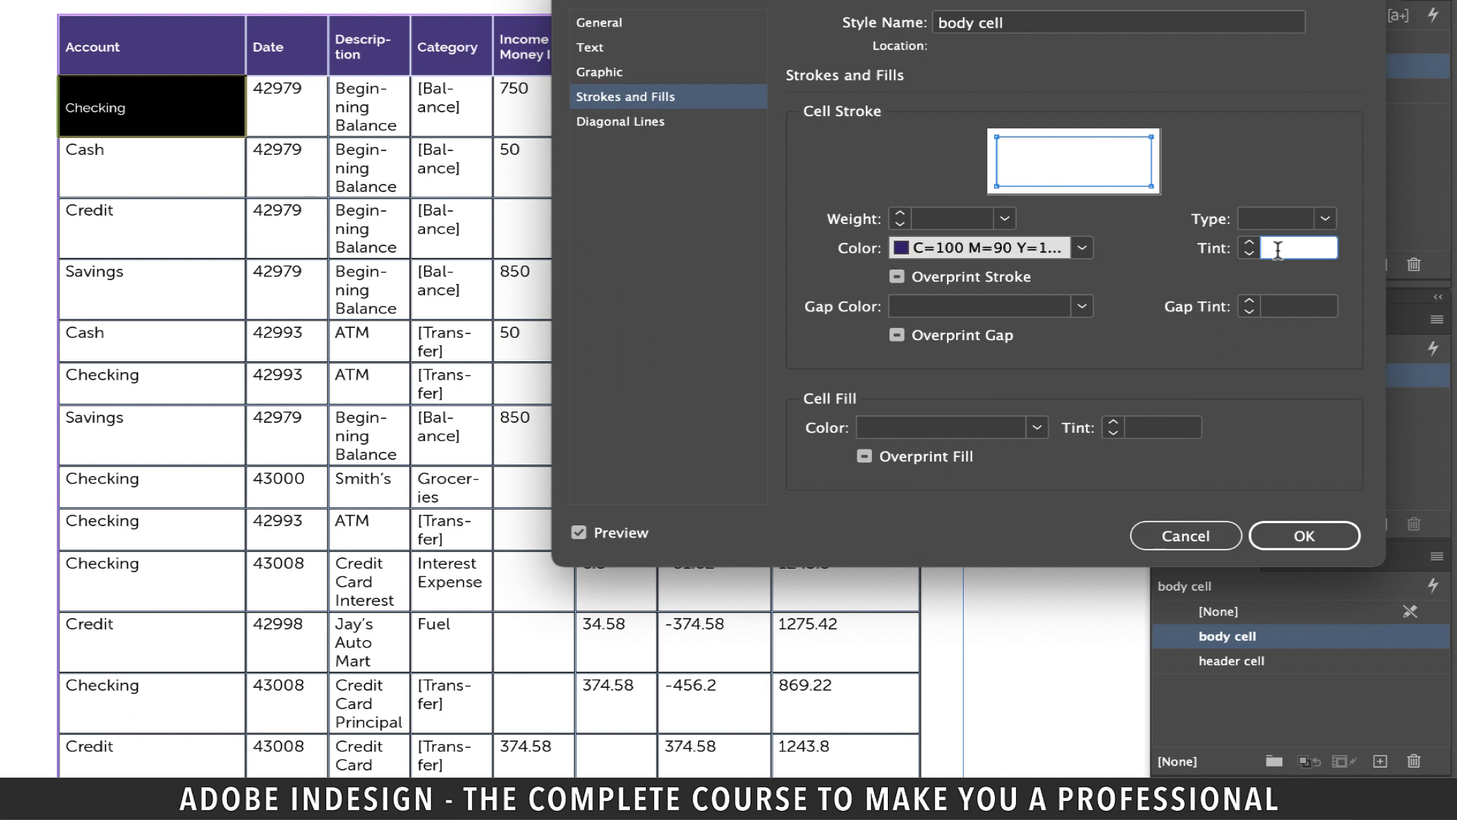
type("10")
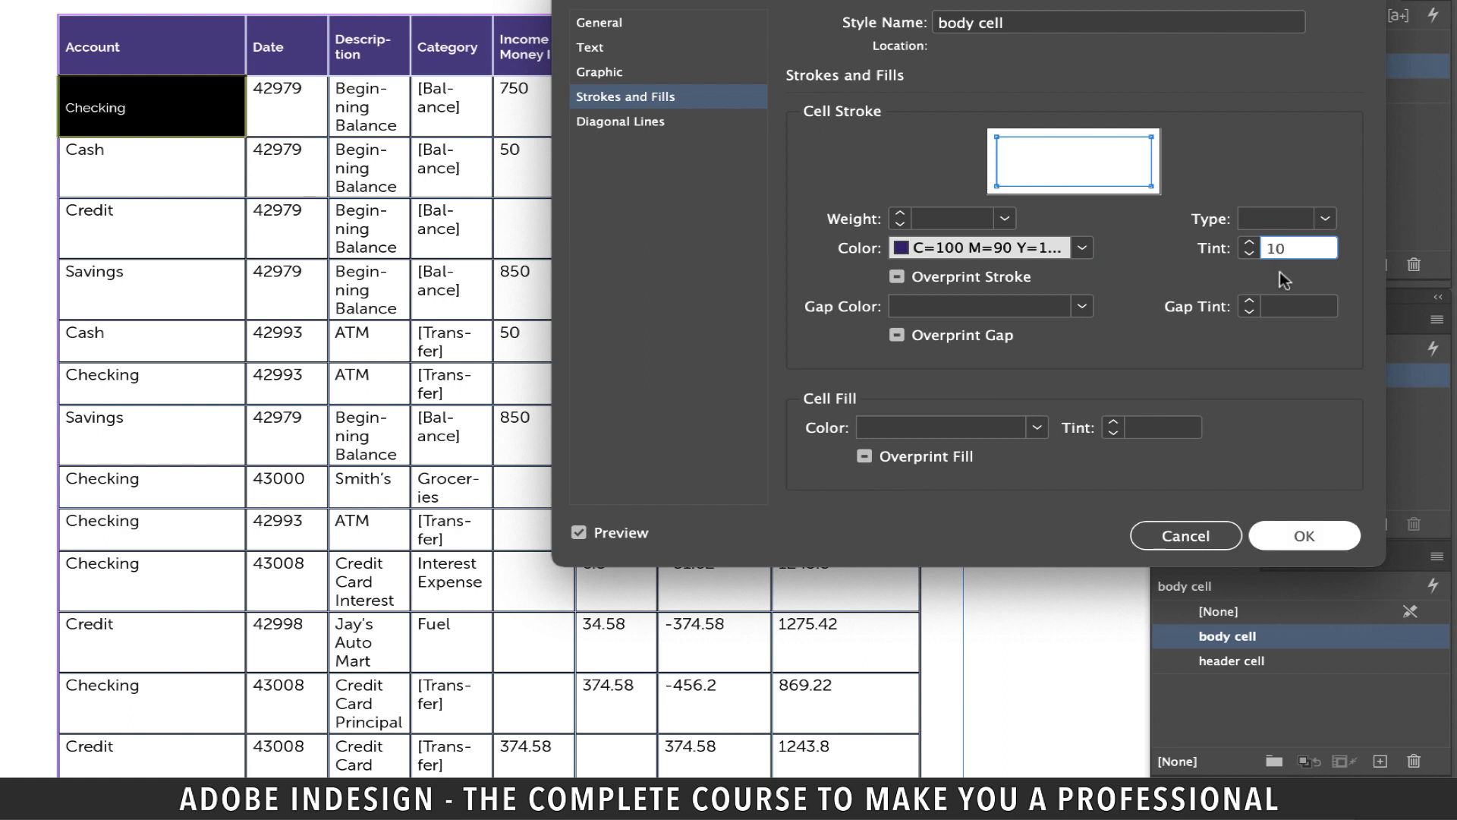
left_click(1303, 535)
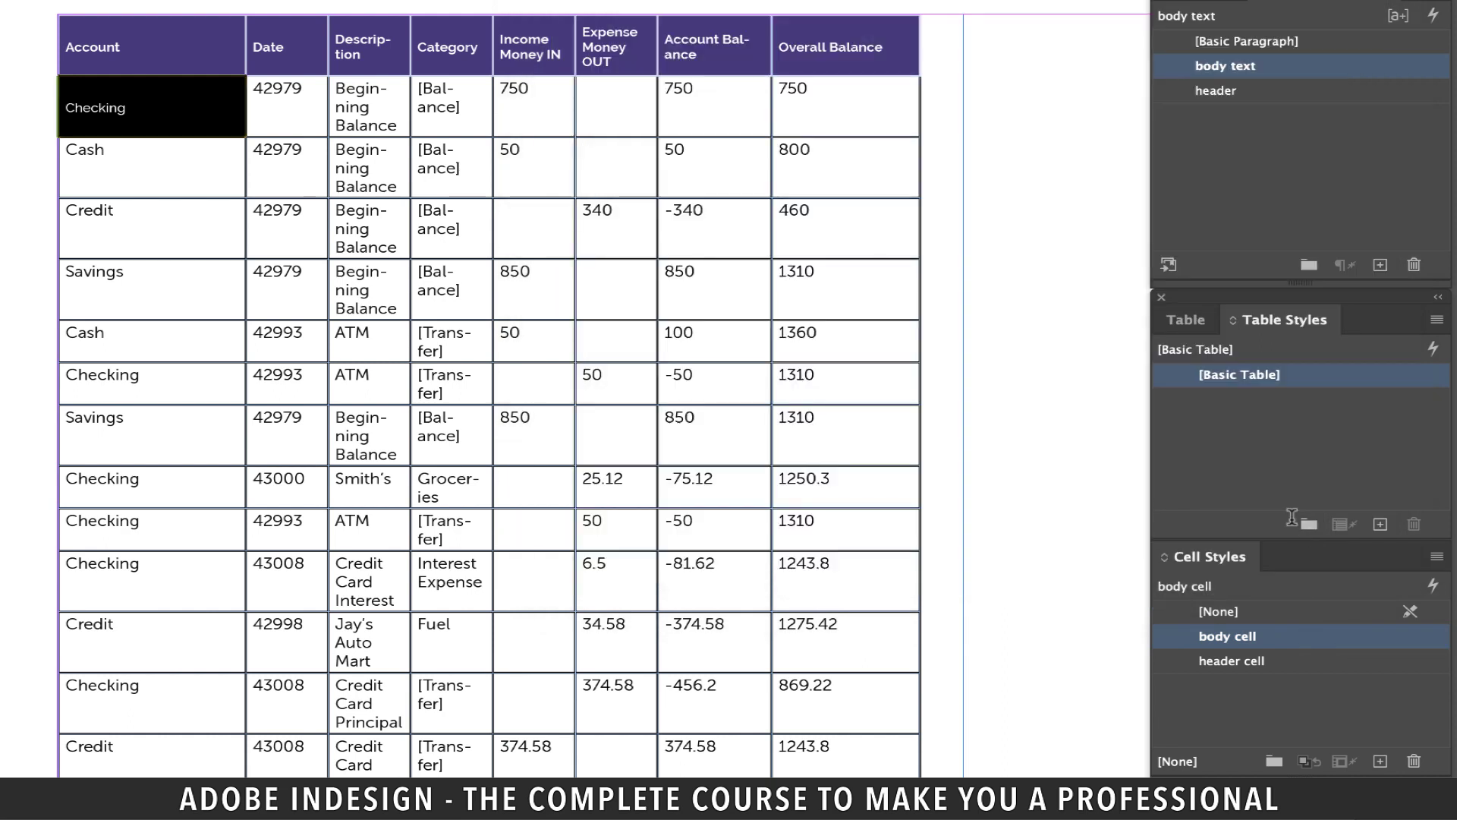
- Give the first nine body rows the 'body cell' style, then deselect them
left_click(1019, 260)
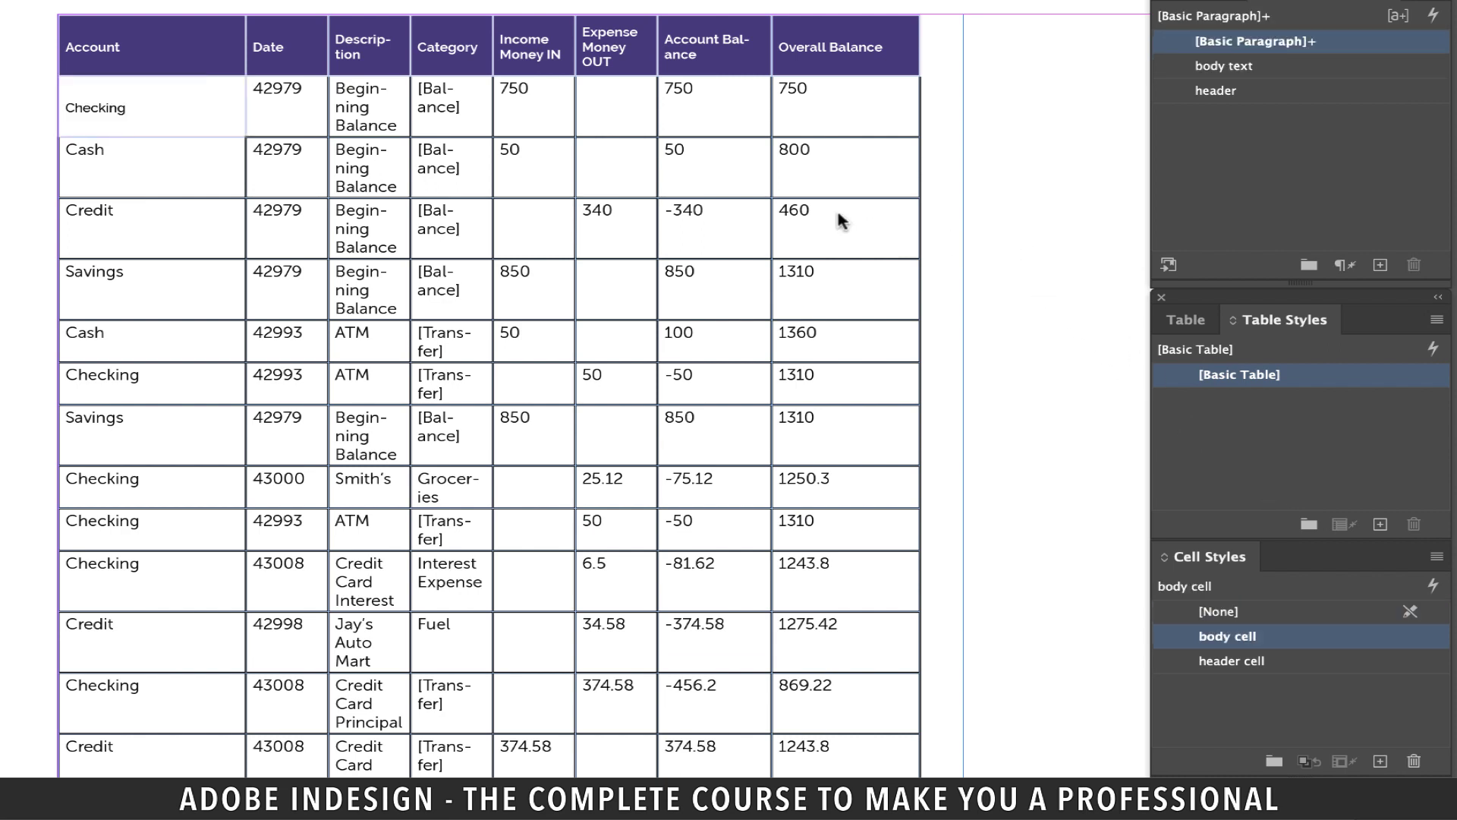
left_click_drag(254, 91, 829, 518)
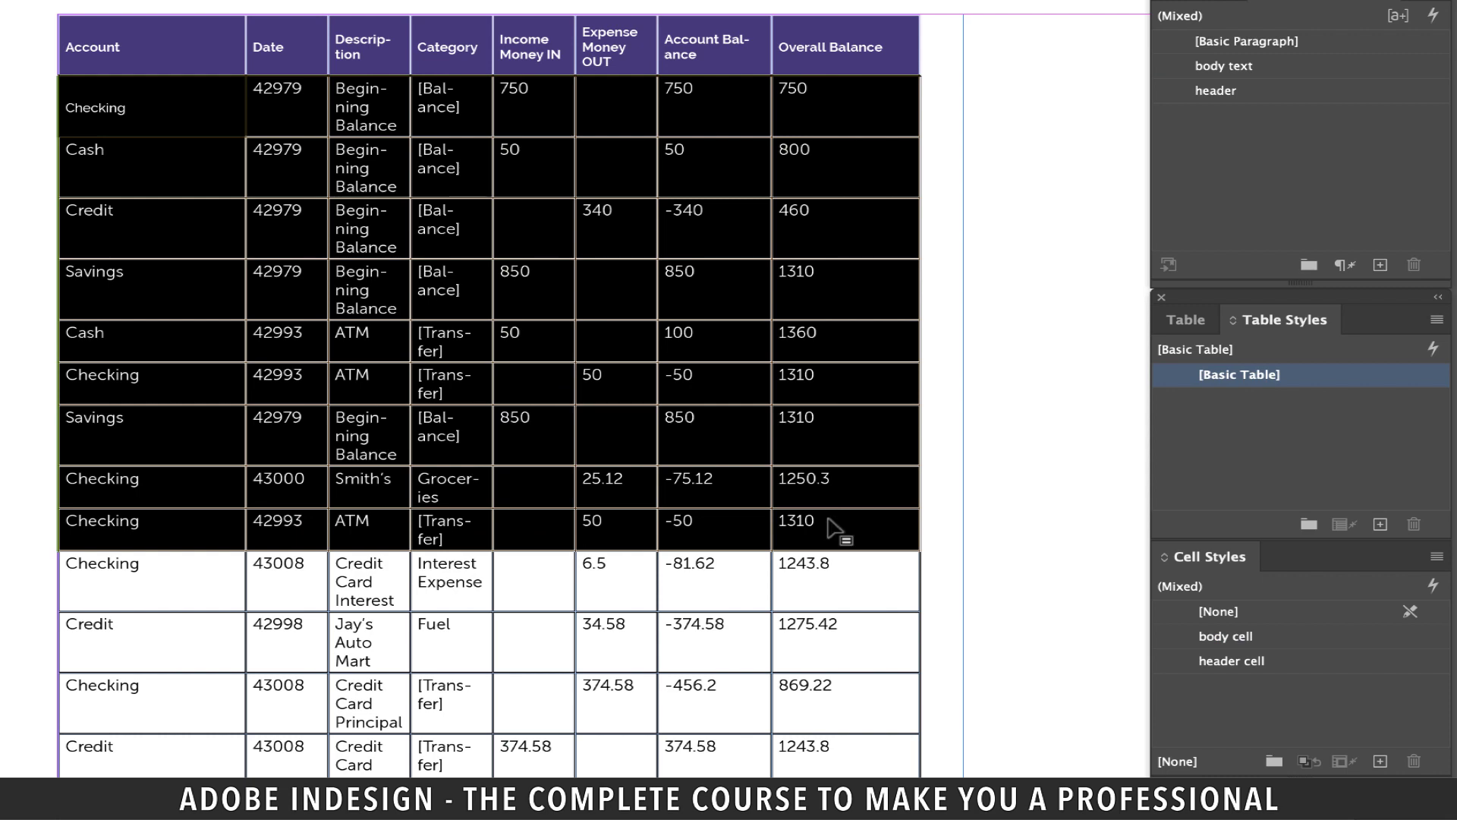
left_click(1177, 636)
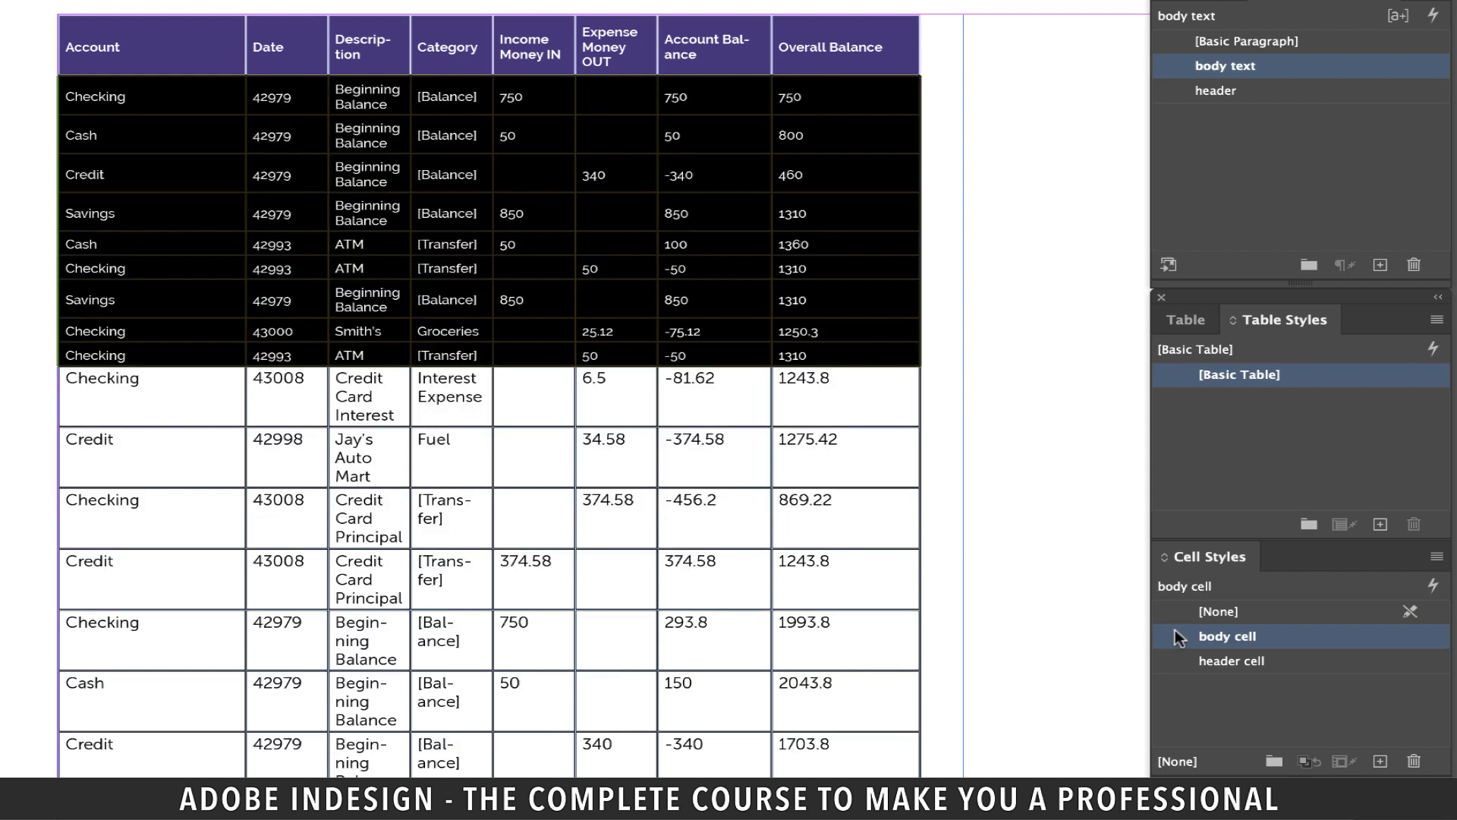
left_click(1121, 348)
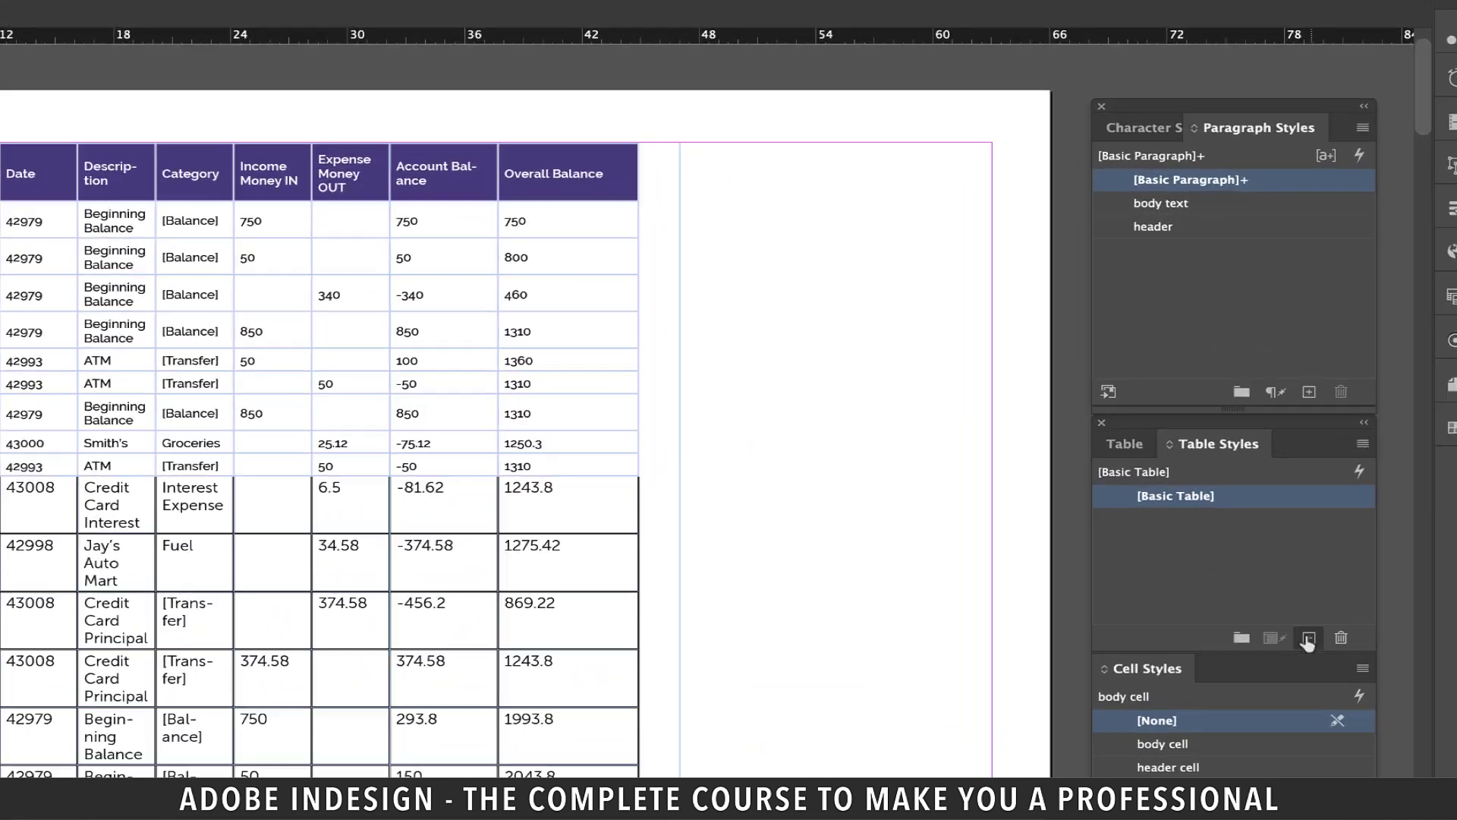
- Add a new table style and rename Table Style 1 to 'Income and expenses'
left_click(1209, 529)
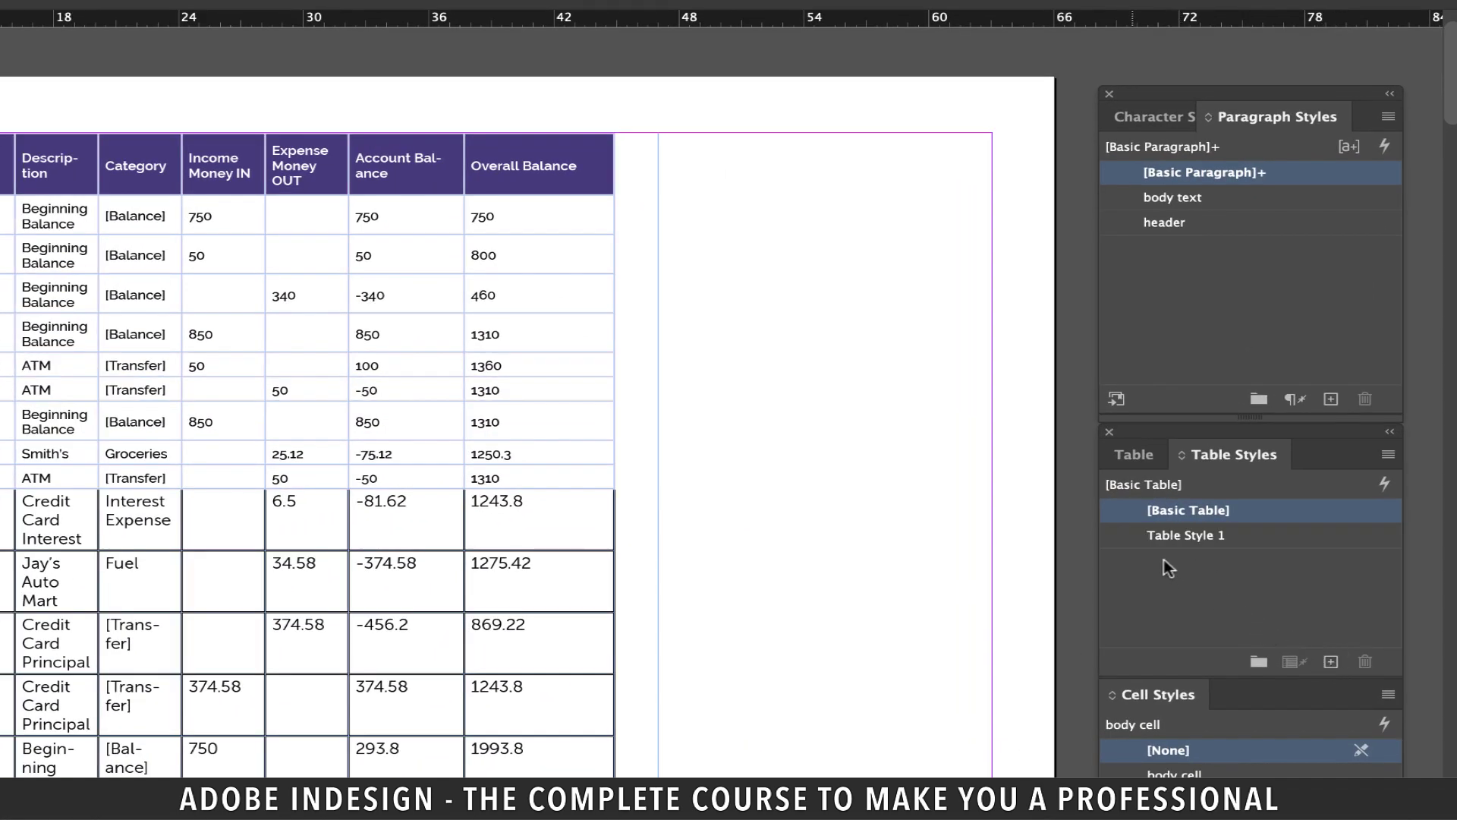
left_click(1127, 536)
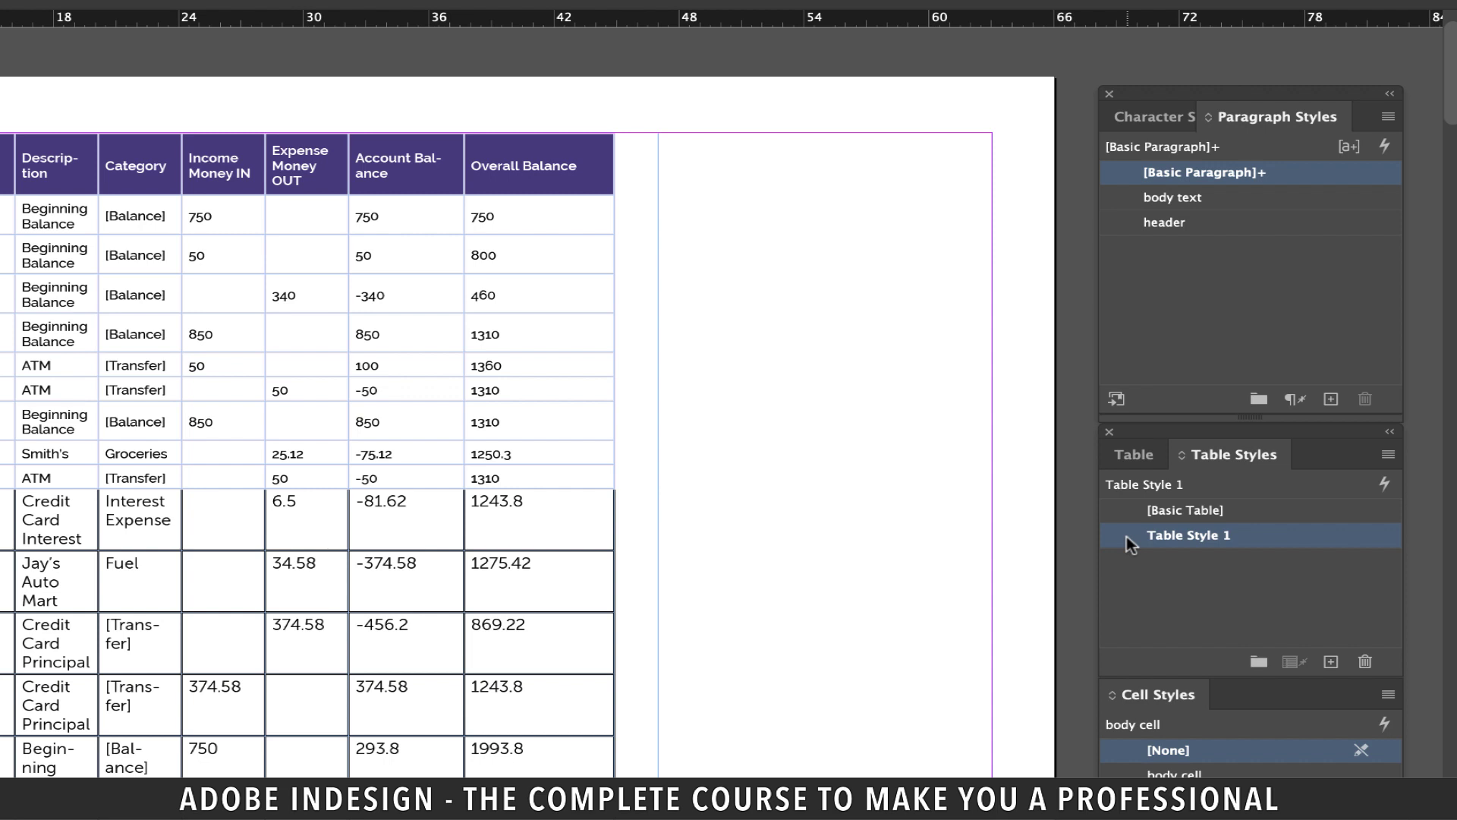
double_click(1127, 536)
type("Income and expenses")
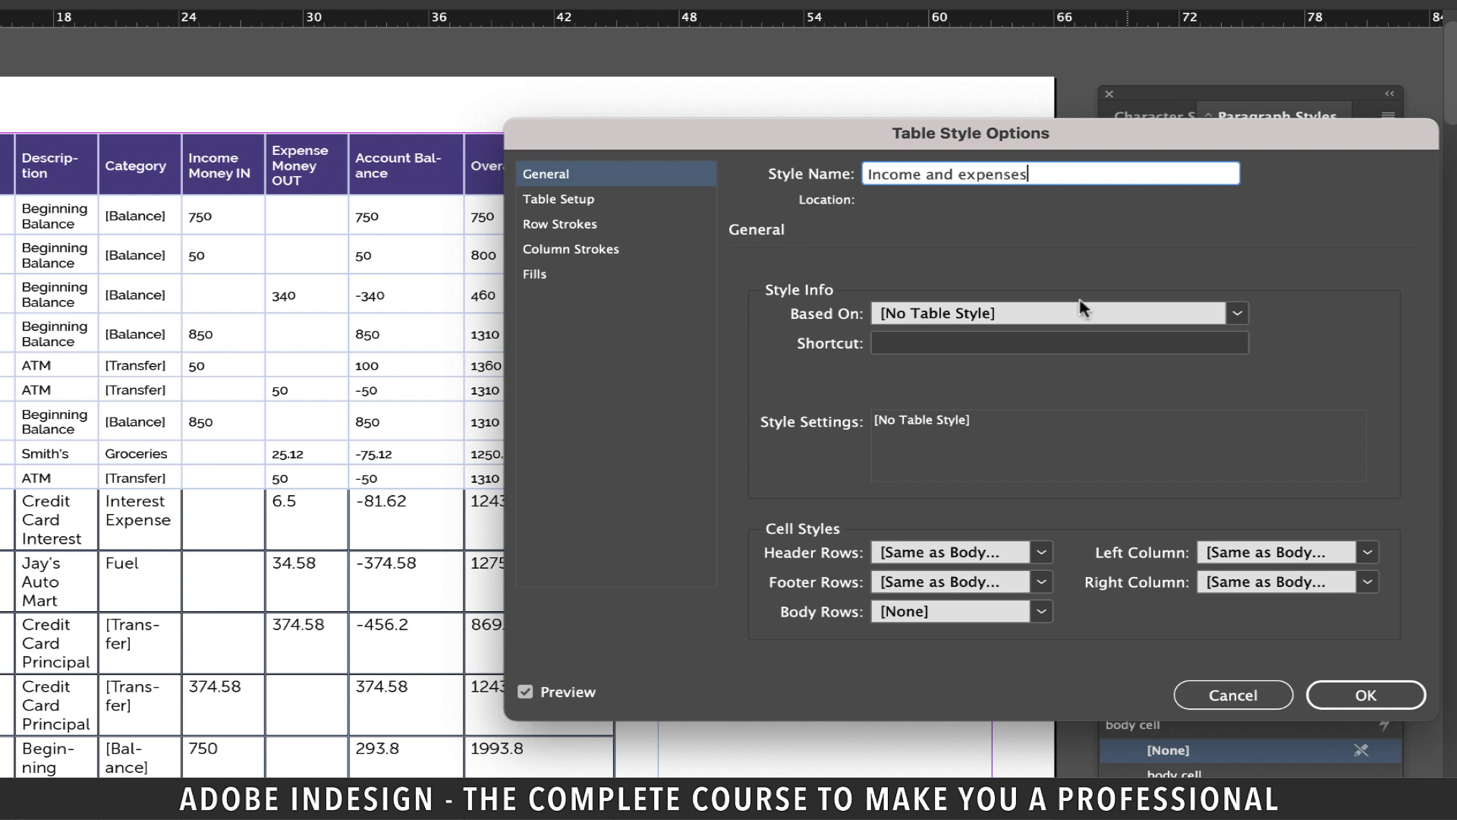
- Assign 'header cell' to Header Rows and 'body cell' to Body Rows, then save the style
left_click(1015, 581)
key("Down")
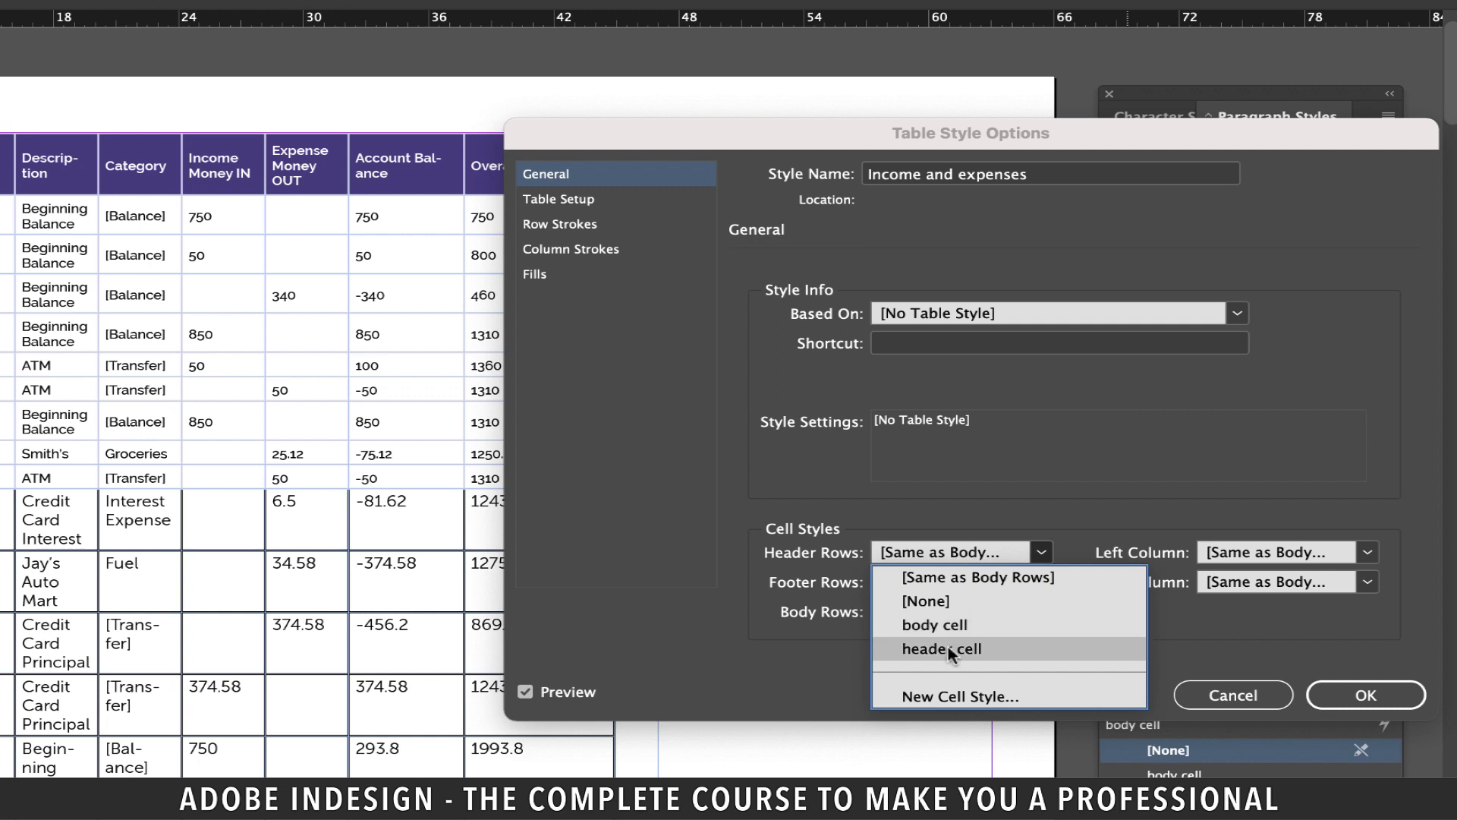
left_click(945, 648)
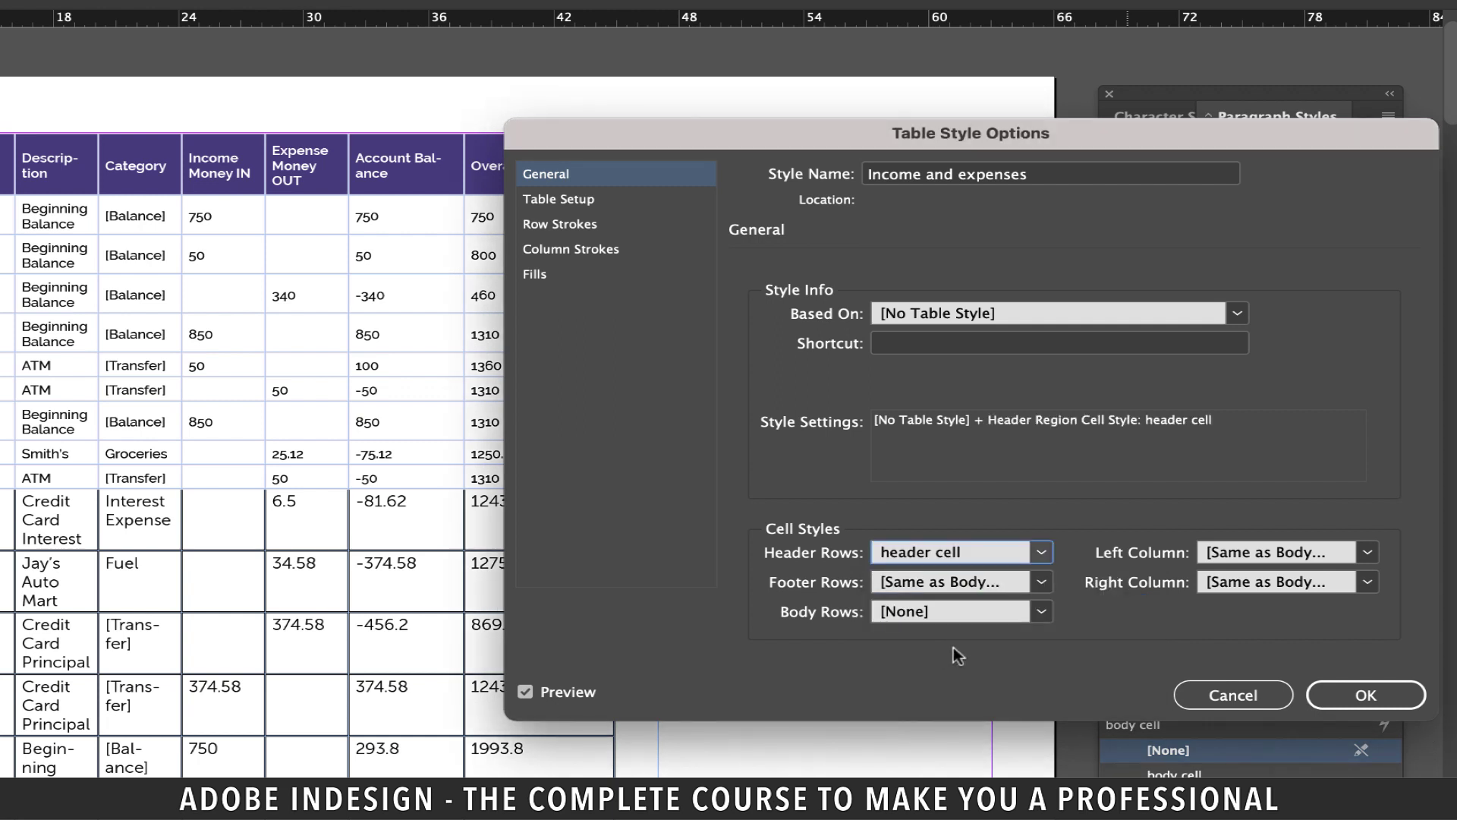
left_click(1041, 612)
key("Down")
key("Down")
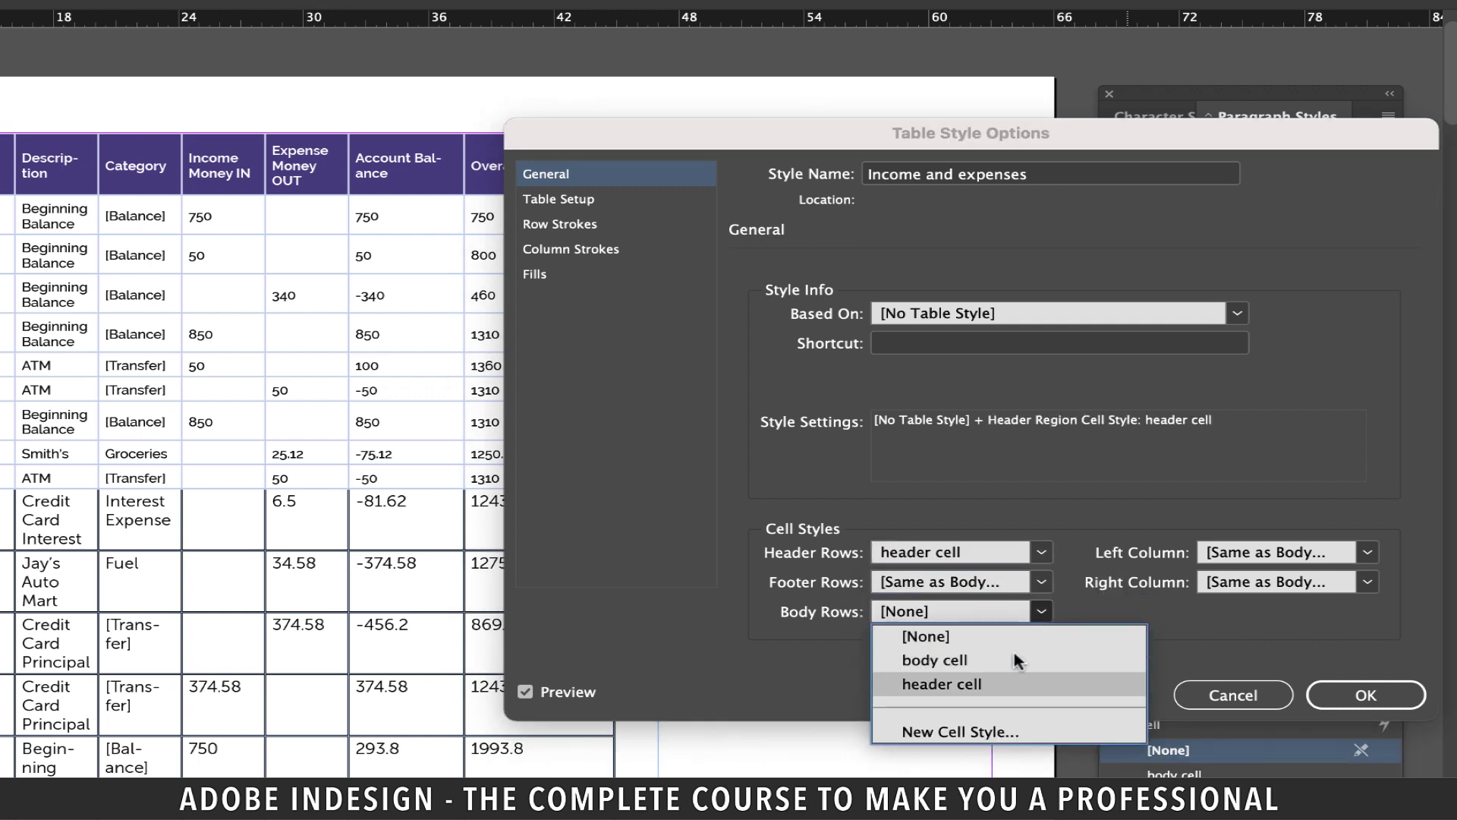
left_click(971, 662)
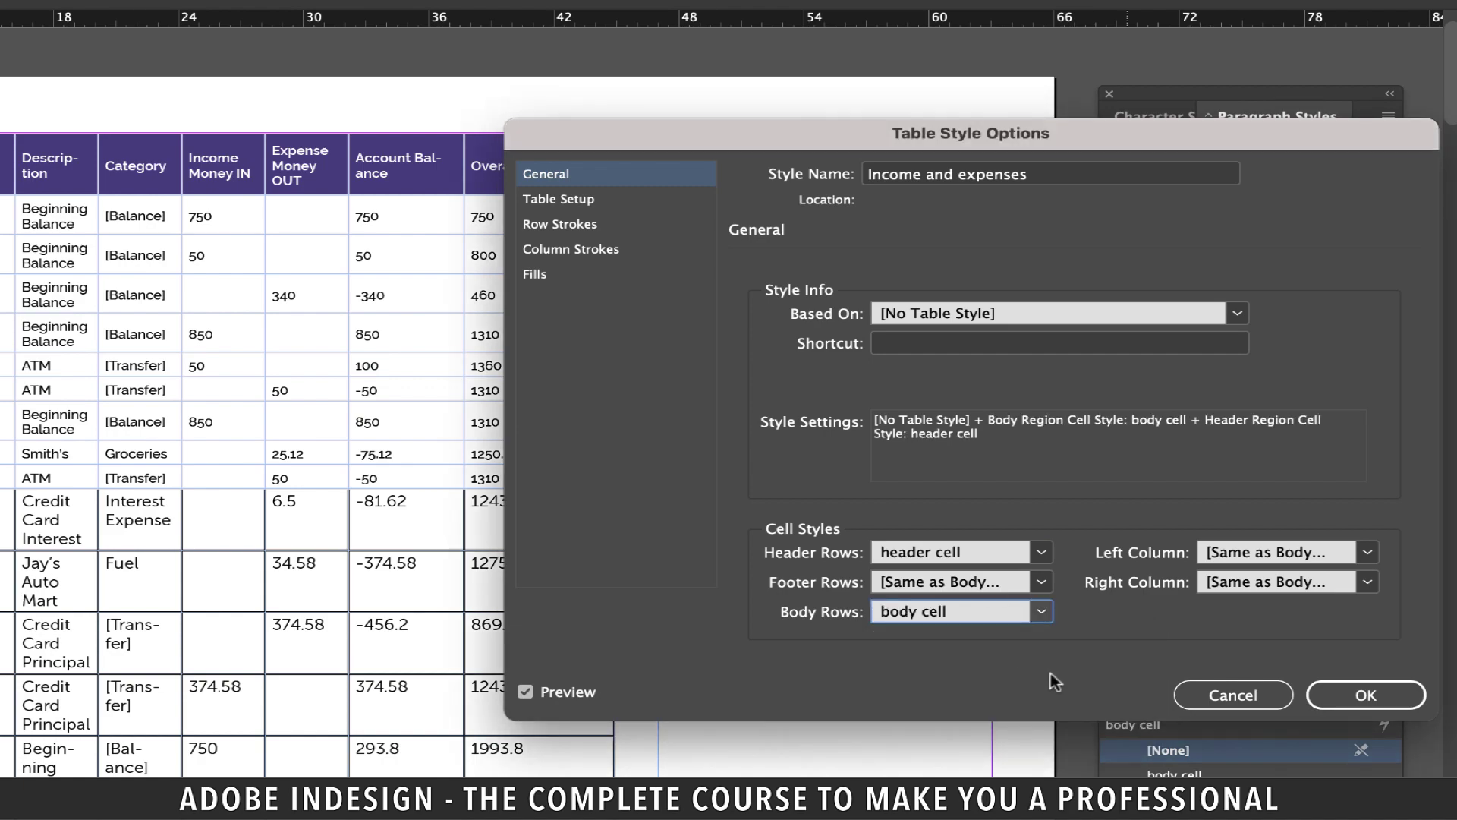
left_click(1351, 696)
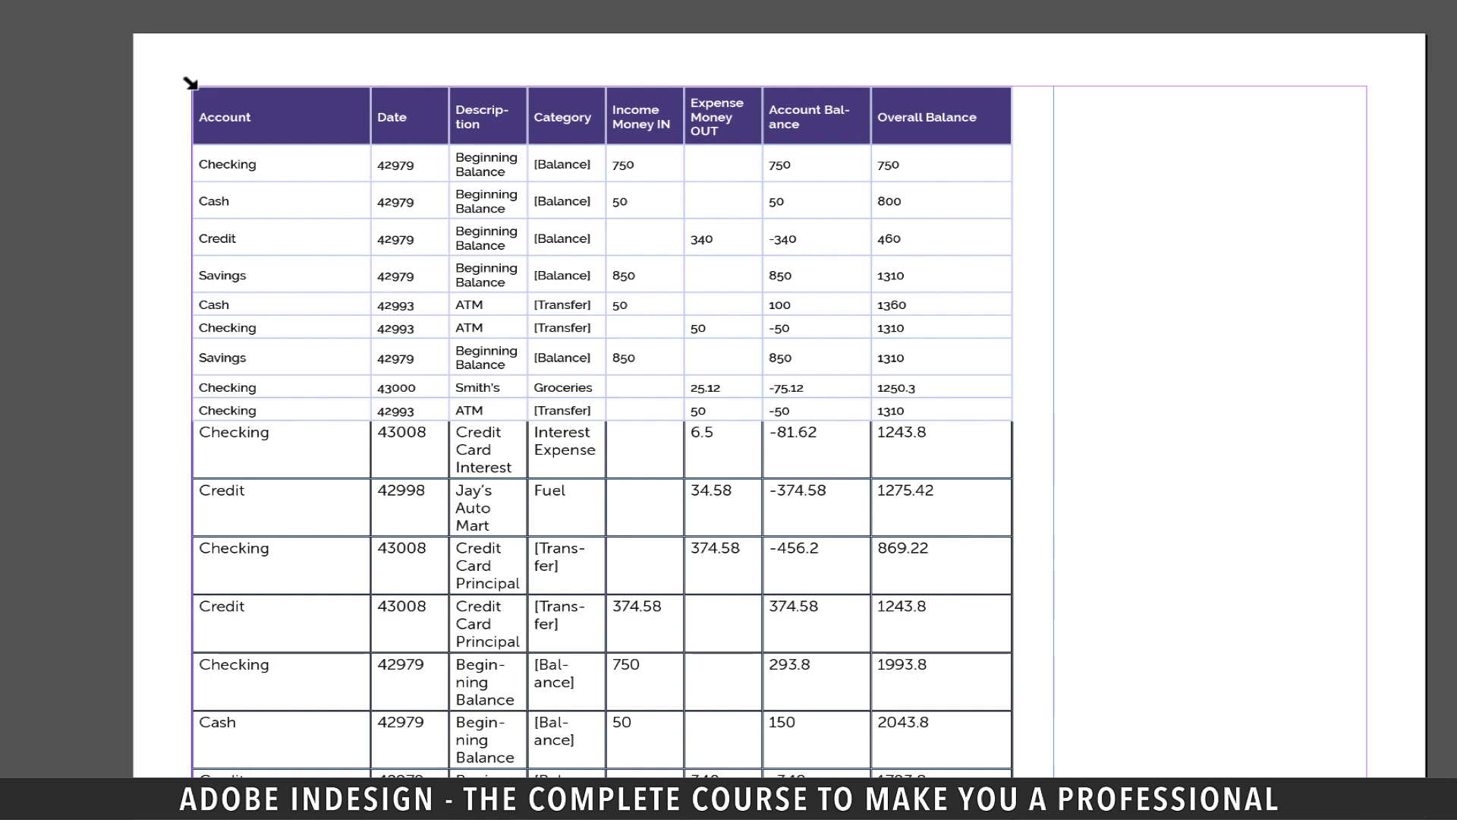
- Select the entire table and apply the 'Income and expenses' table style to it
left_click(190, 82)
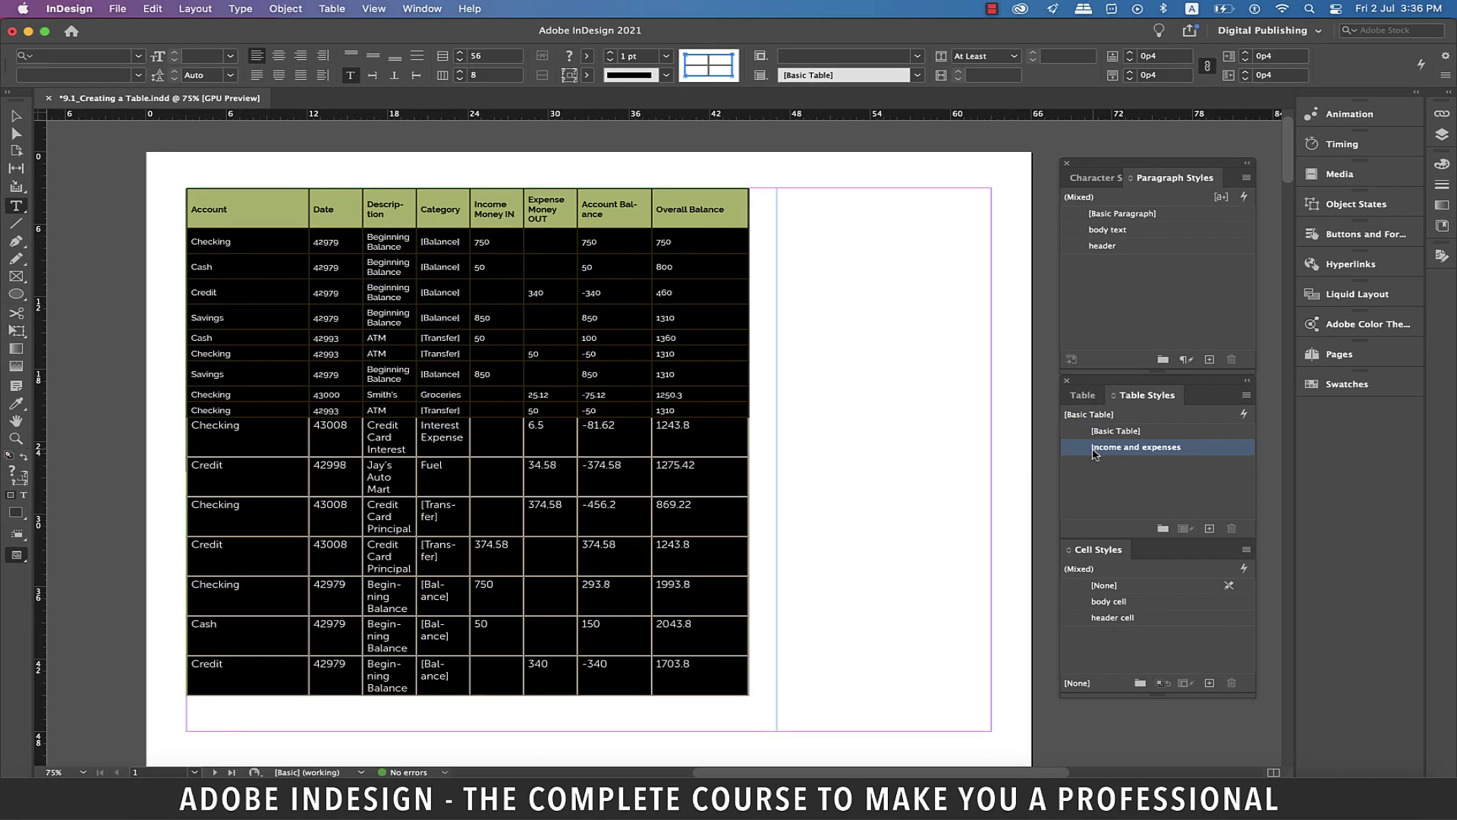
left_click(1229, 454)
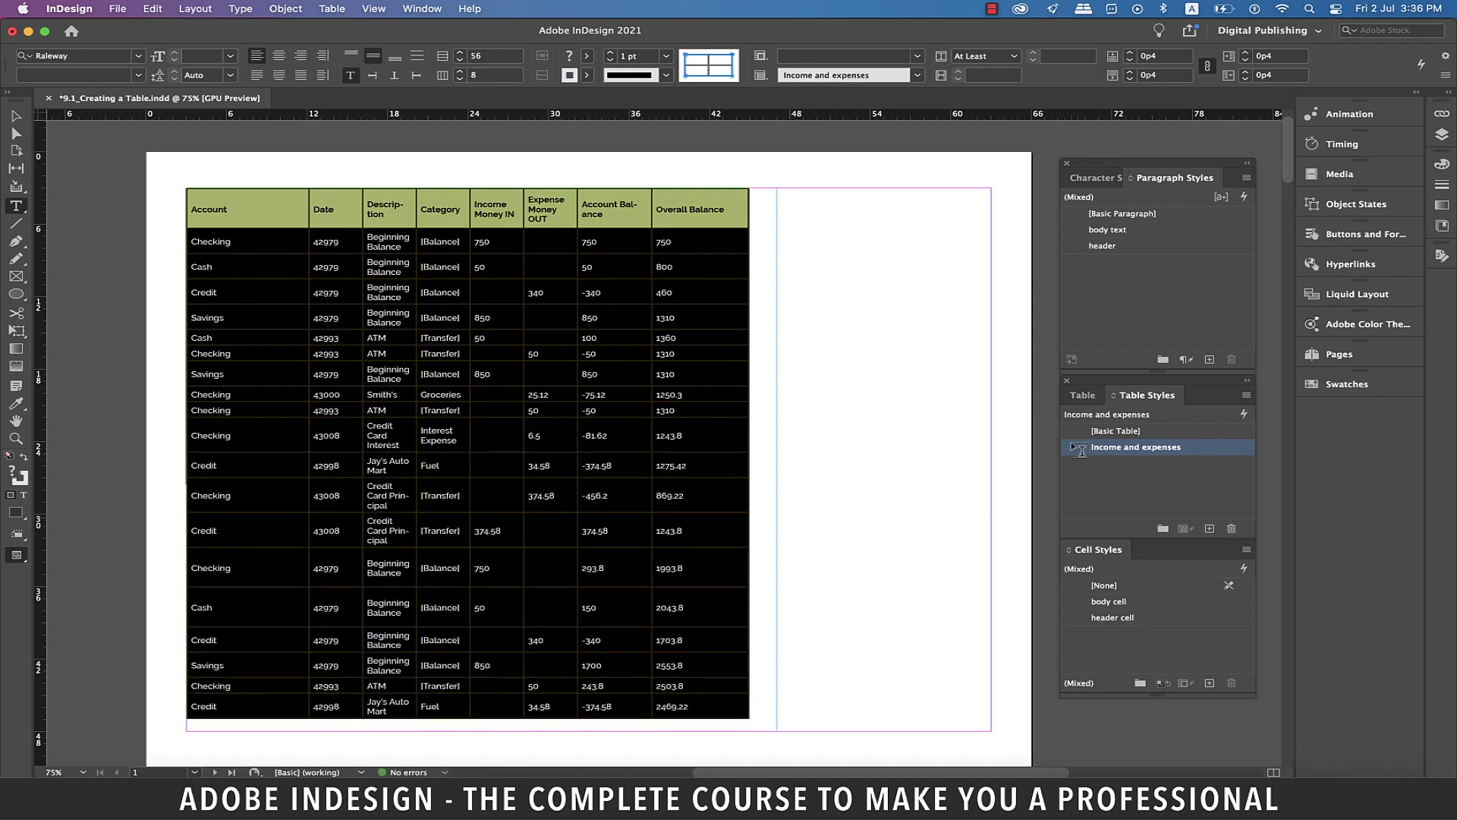
- Deselect the table, scroll through the pages, and open the 'Income and expenses' style options
scroll(868, 380, "down", 5)
left_click(824, 362)
left_click_drag(824, 362, 834, 370)
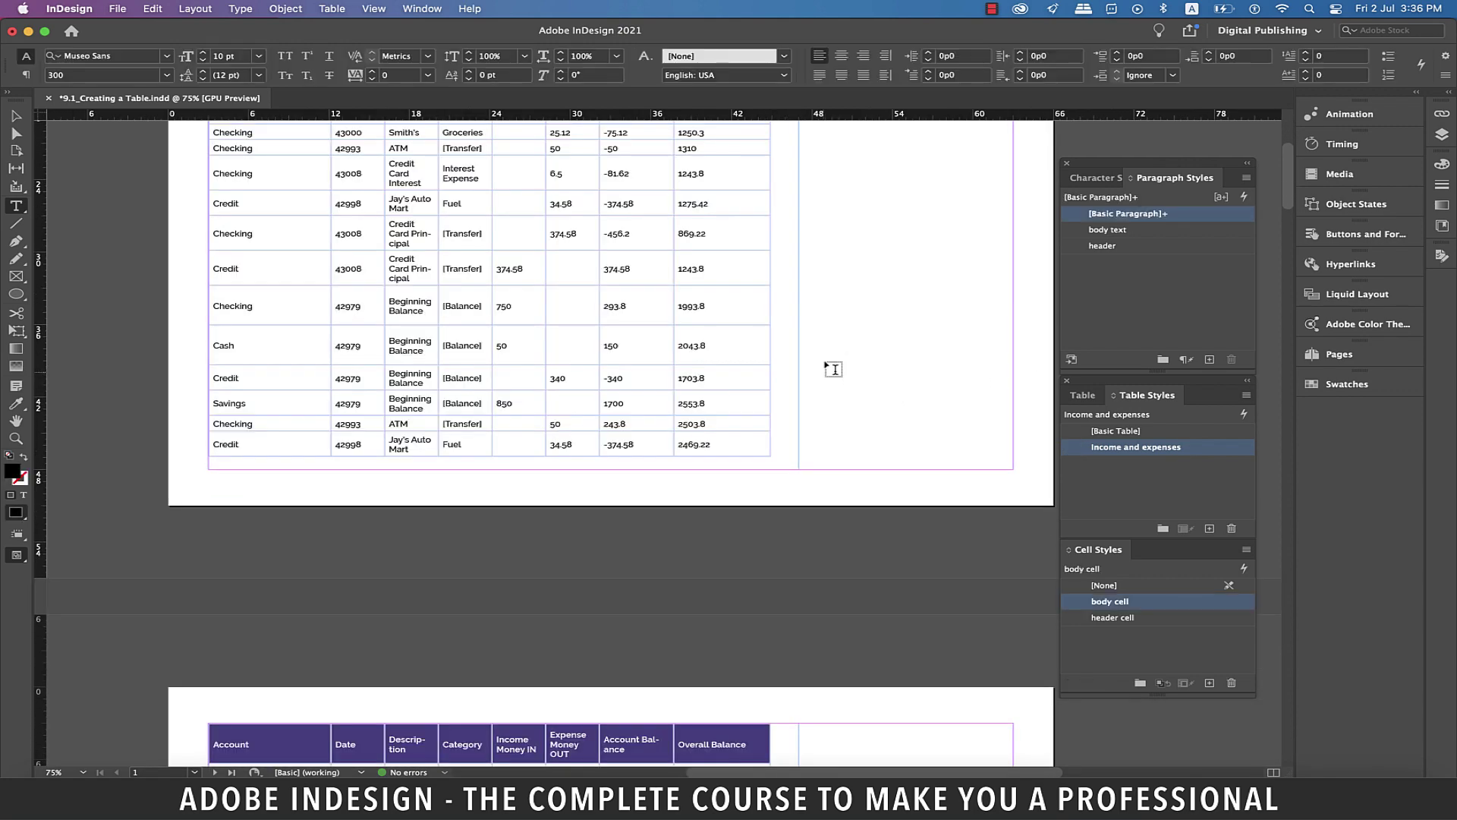
scroll(832, 368, "down", 20)
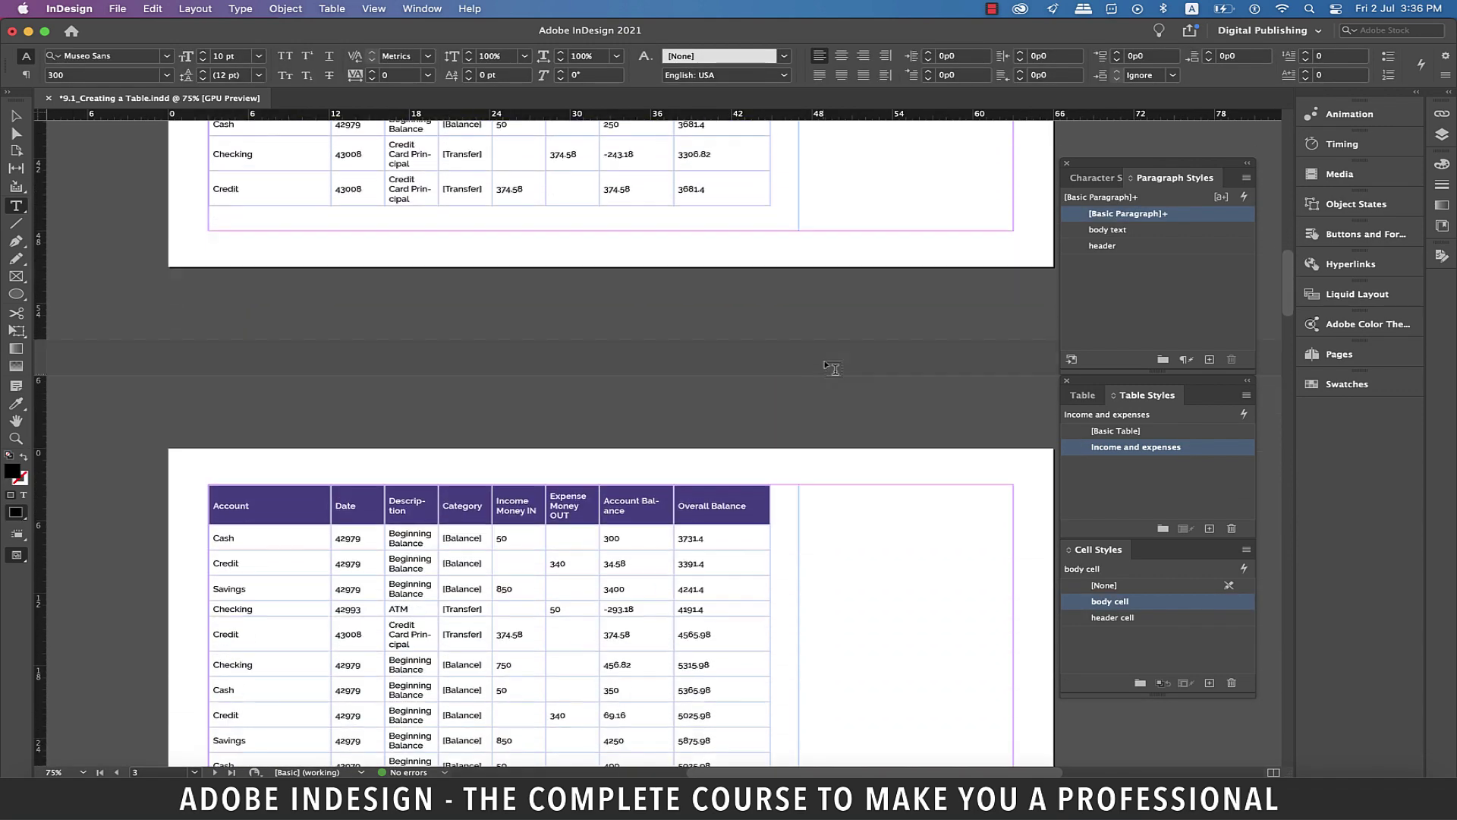
scroll(833, 368, "down", 5)
scroll(833, 368, "up", 20)
double_click(1076, 453)
- In the style's Fills, alternate Every Other Row and set Skip First to 1 row
left_click(744, 223)
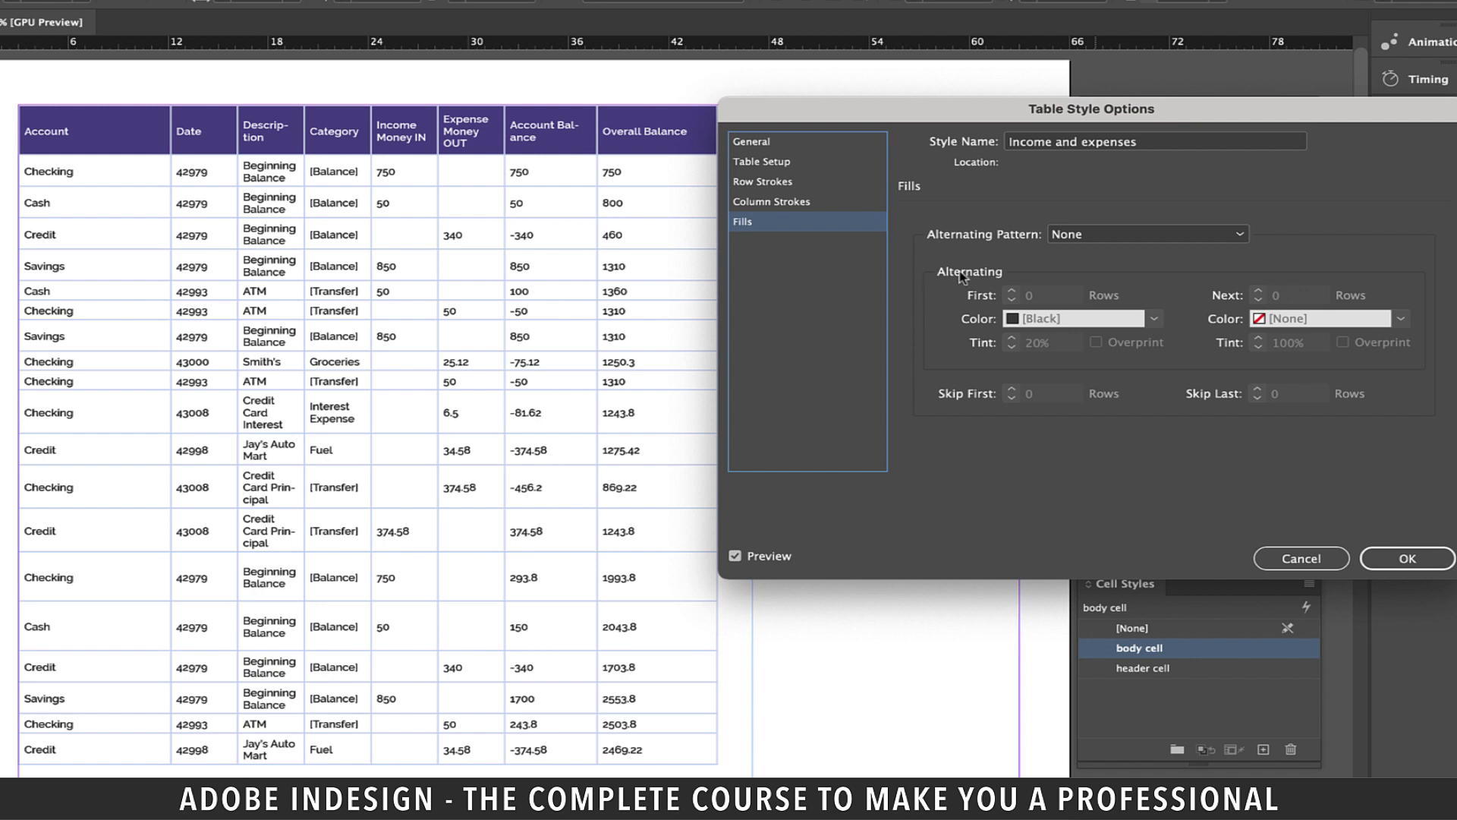
left_click(1120, 237)
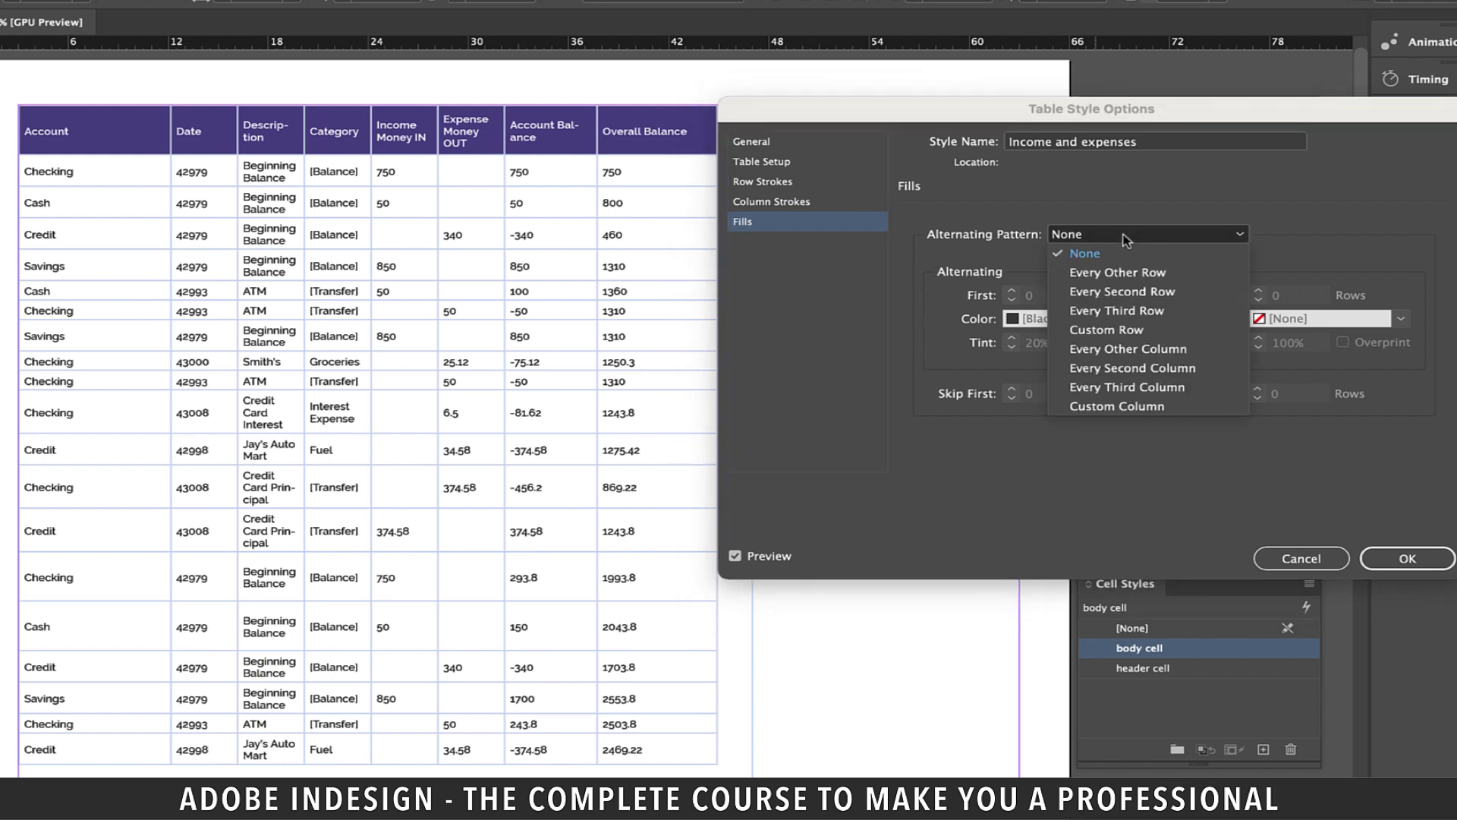
left_click(1110, 273)
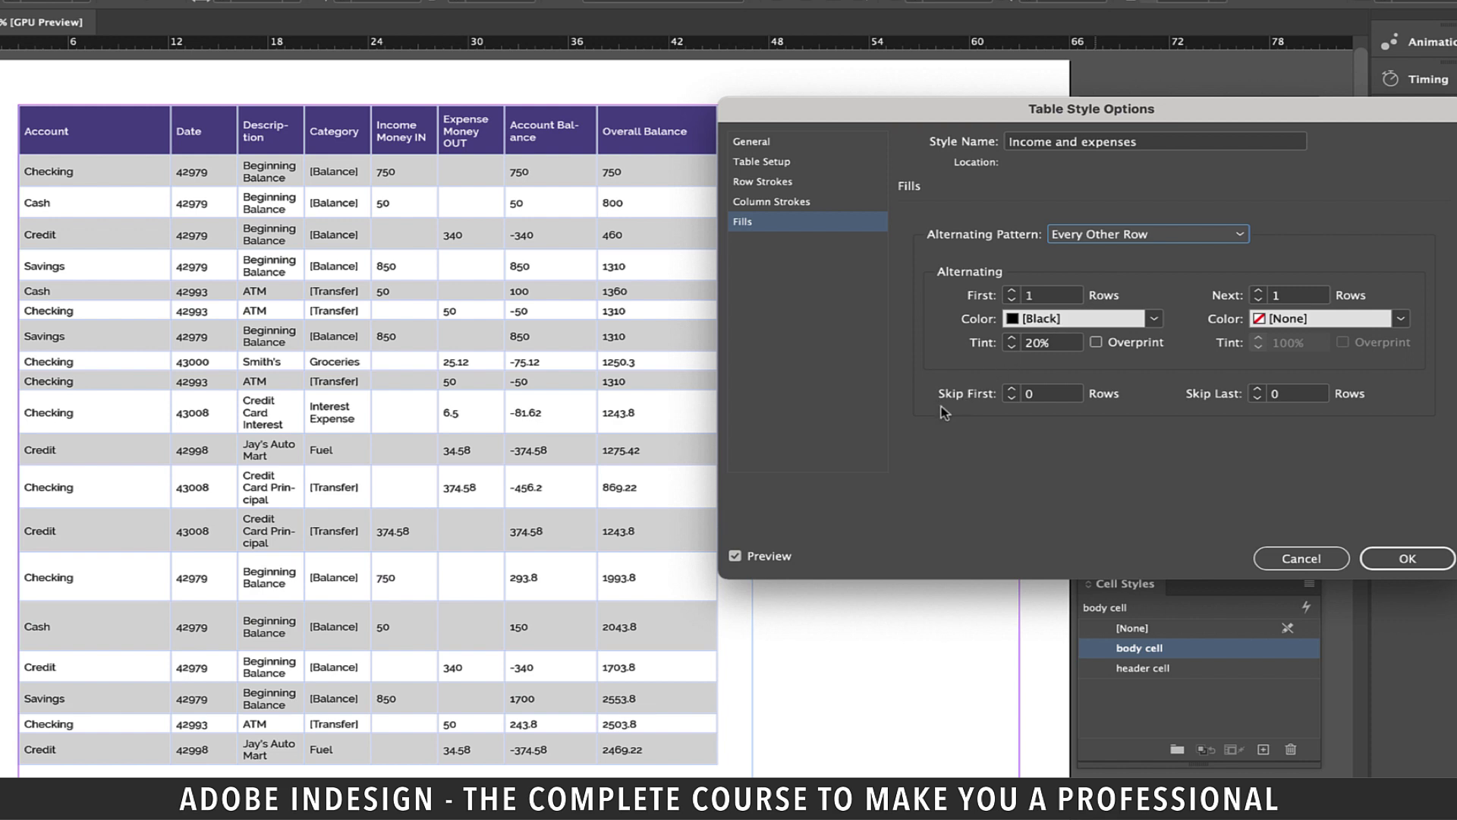
left_click(1013, 390)
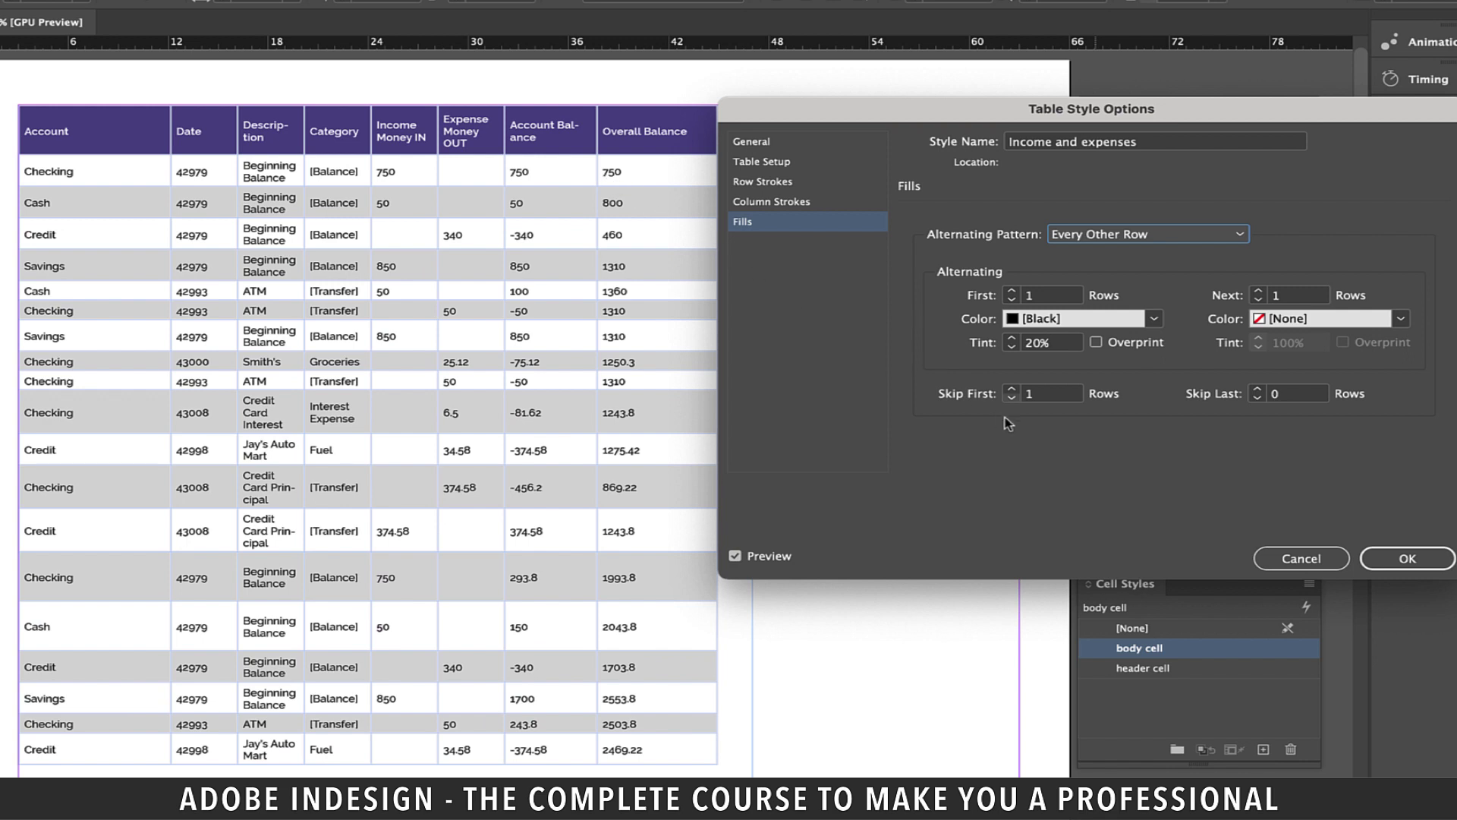
- Set the first fill colour to C=15 M=100 Y=100 K=0 at 10% tint
left_click(1153, 317)
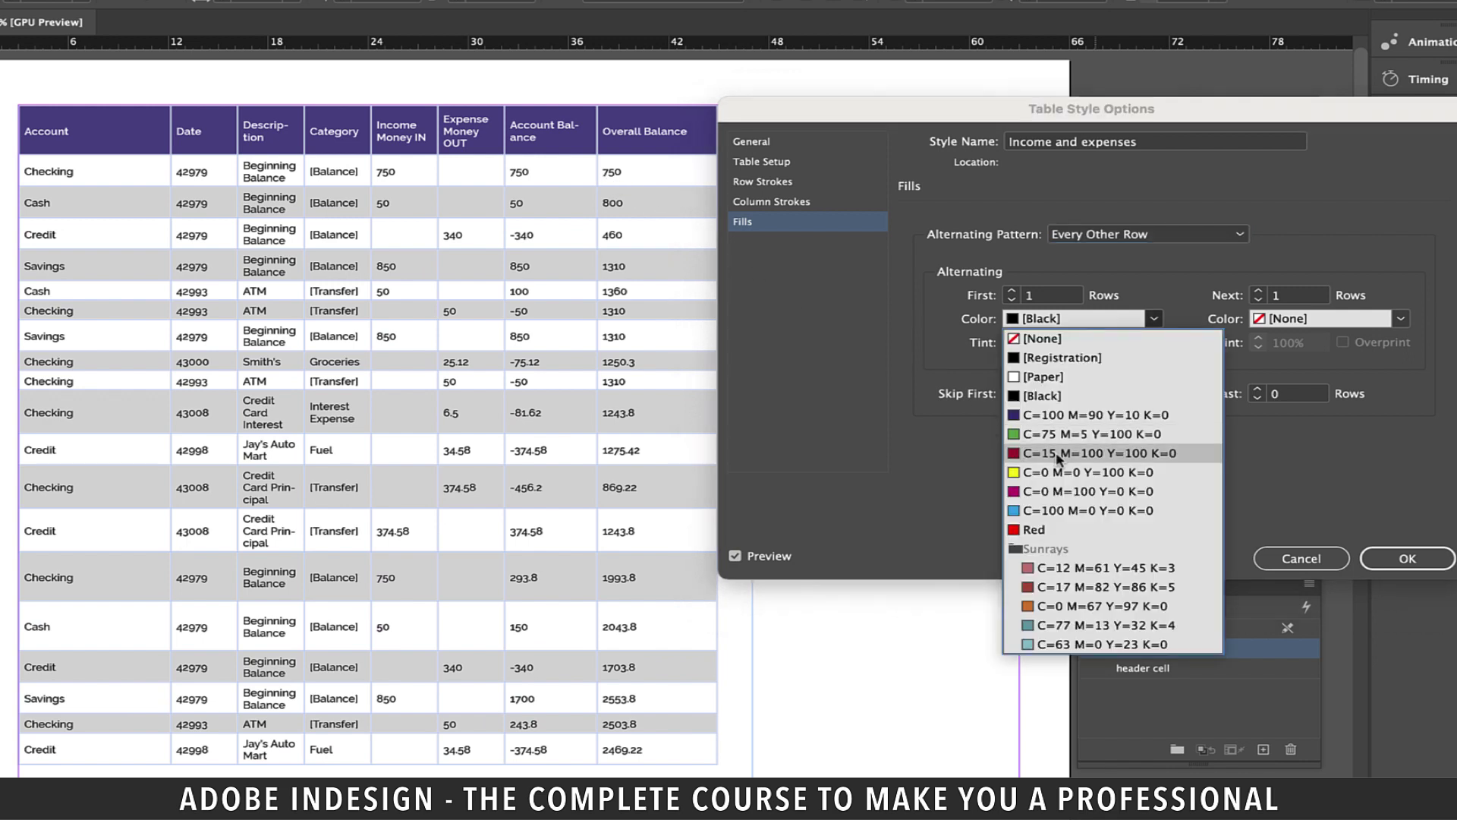
left_click(1057, 459)
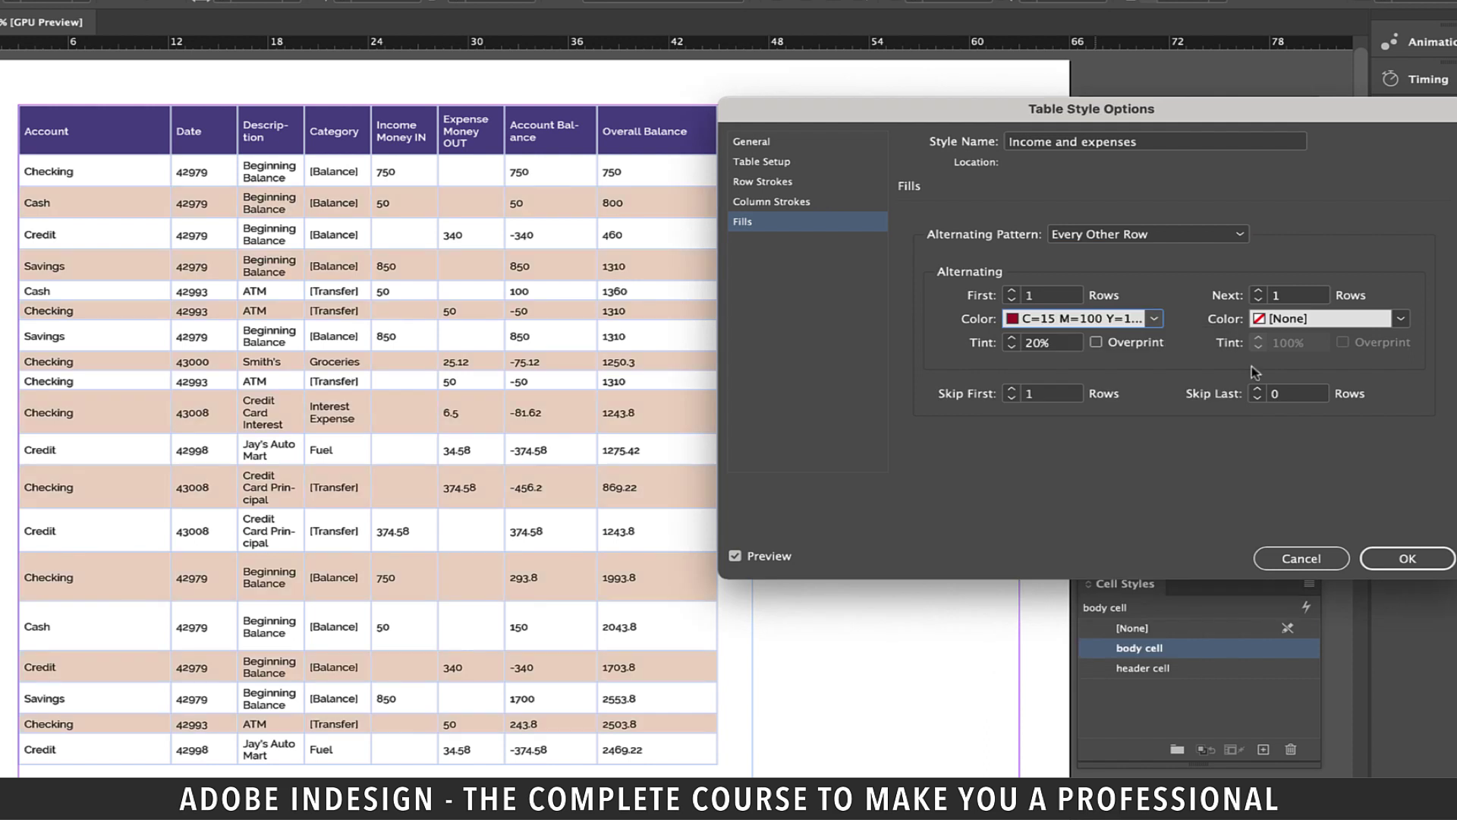
left_click(1066, 343)
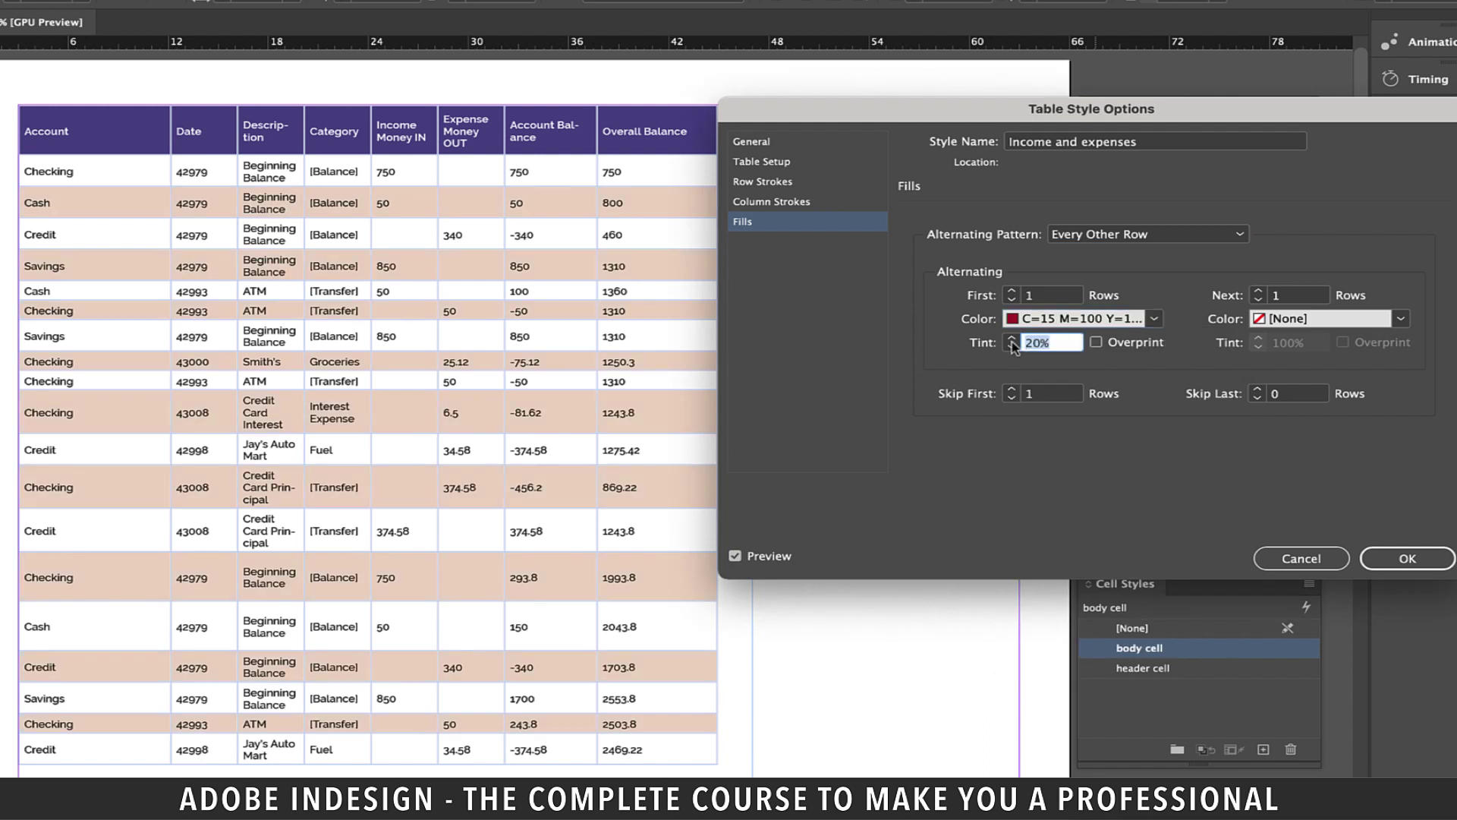
type("10")
key("Tab")
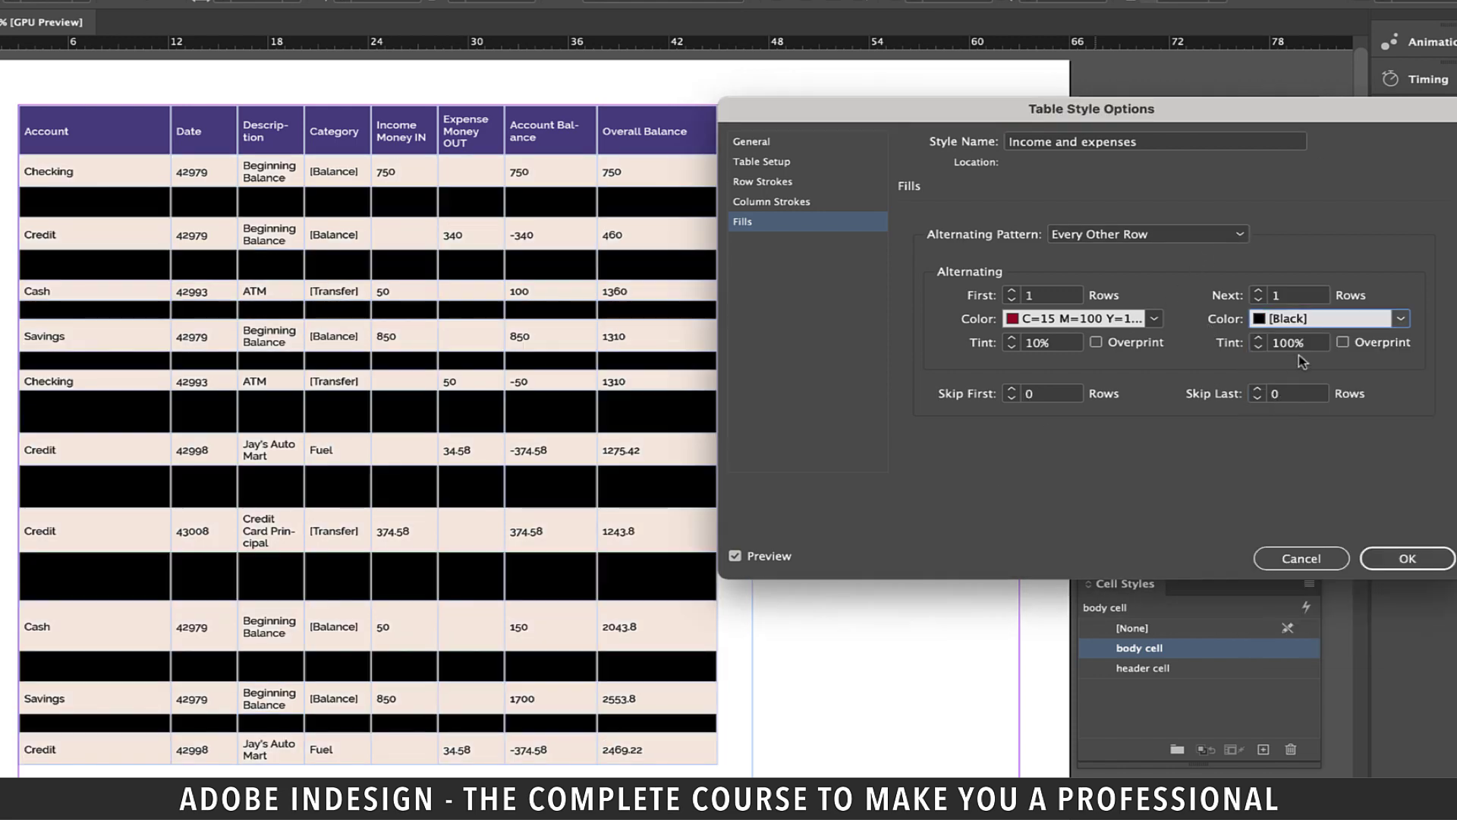
- Set the Next tint to 10% and the Next colour to [None]
left_click(1300, 343)
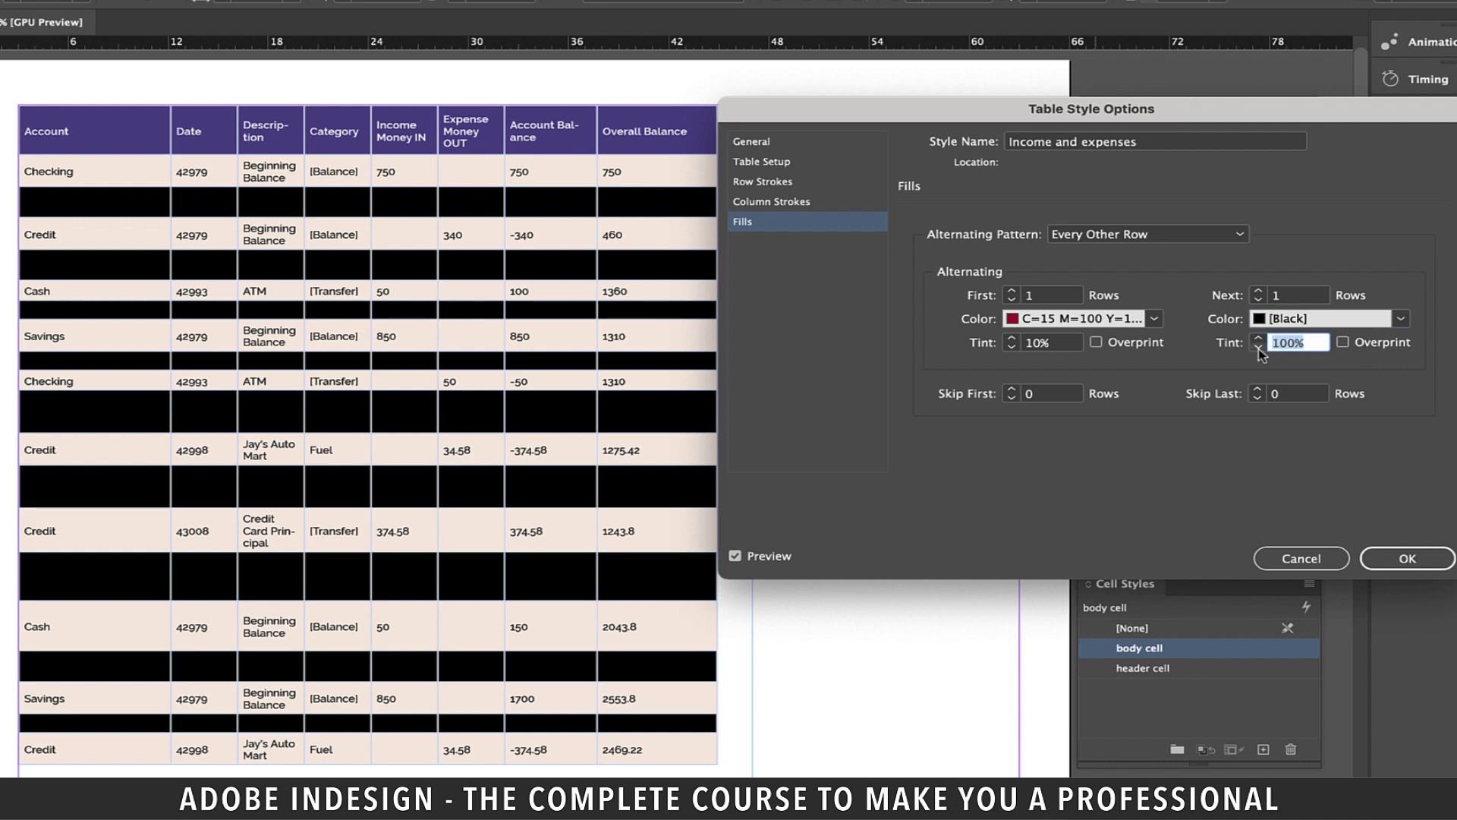
type("10")
left_click(1292, 394)
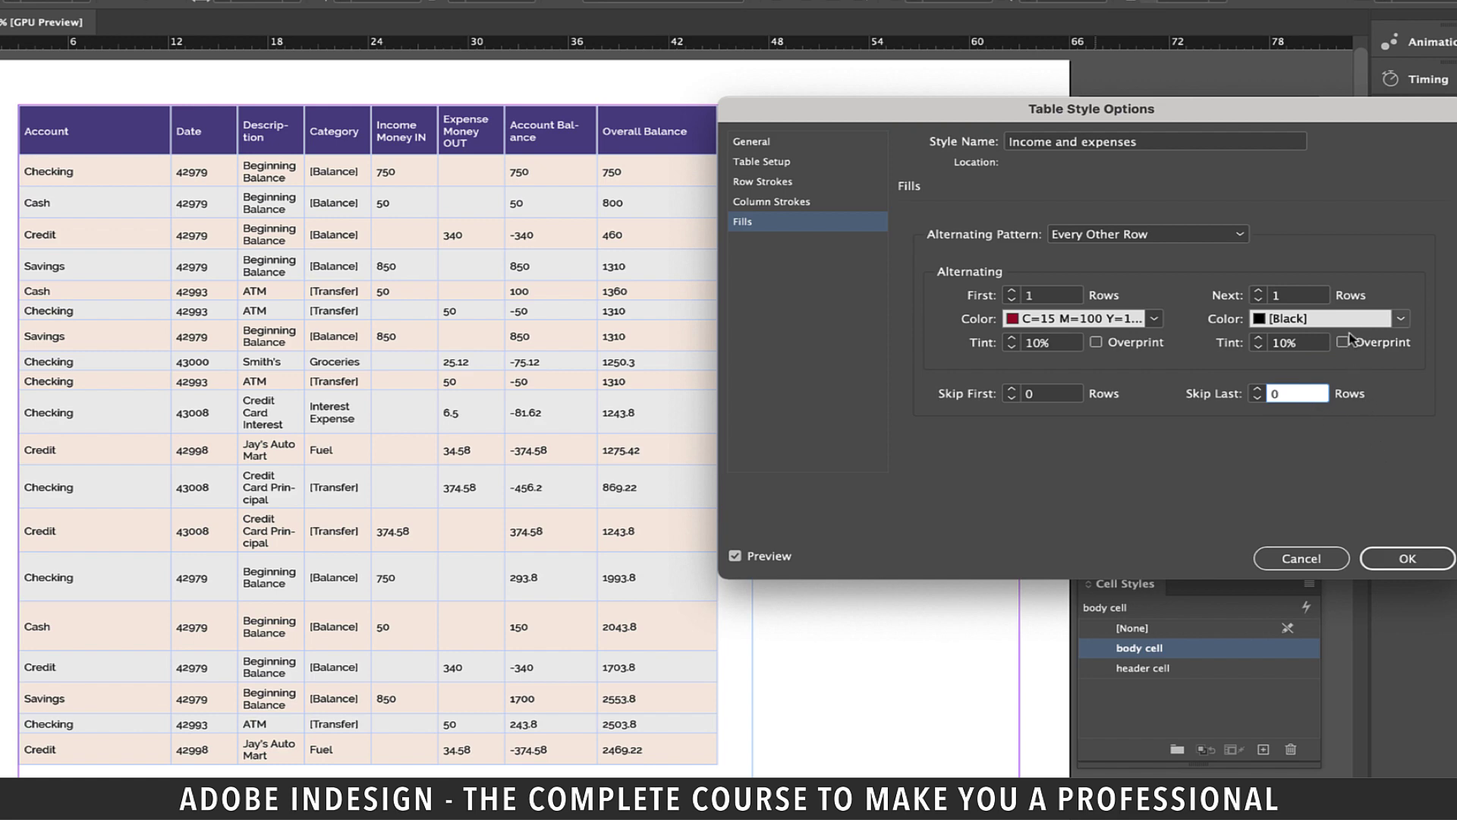
left_click(1401, 318)
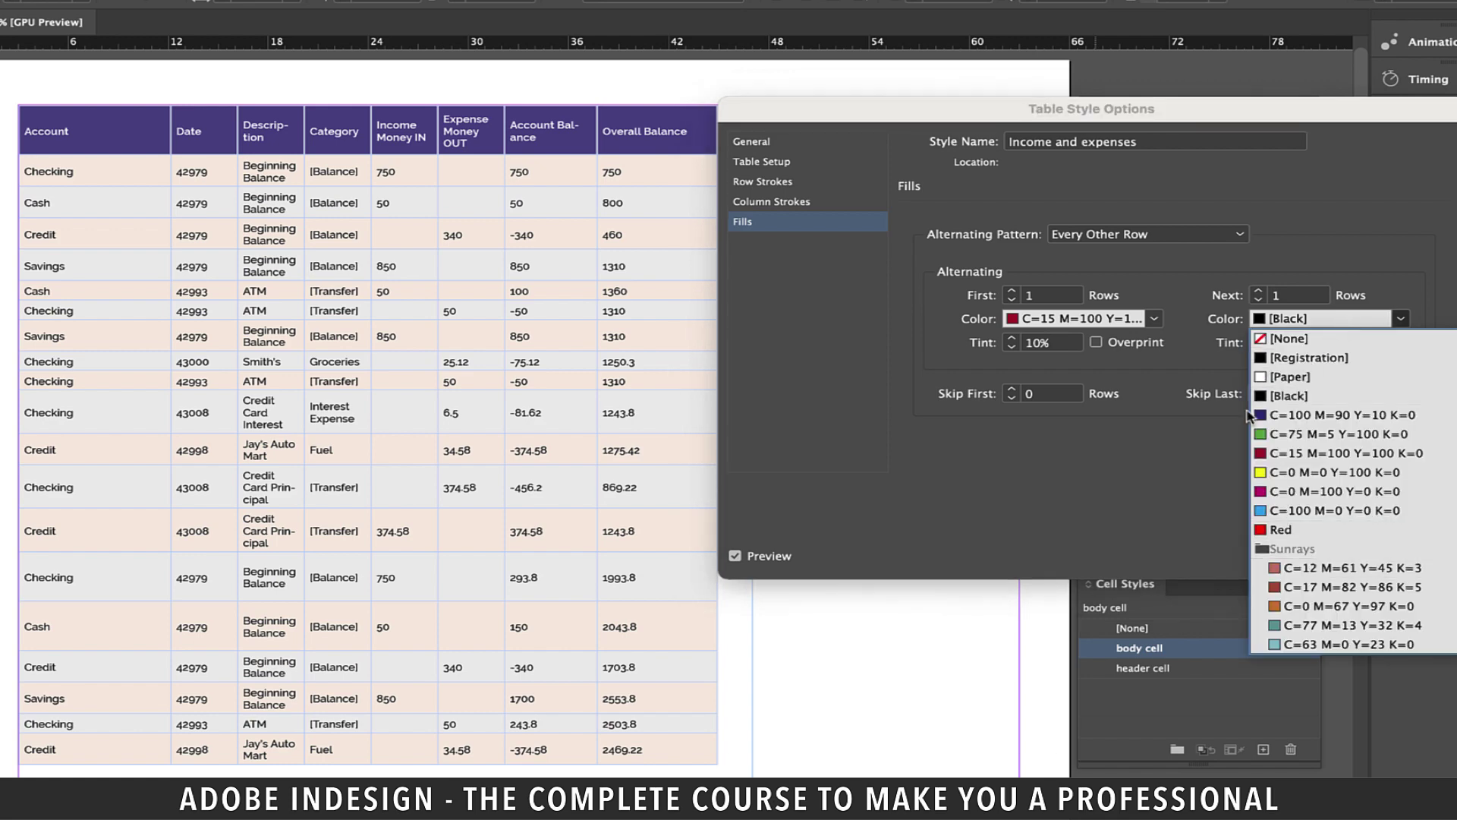
left_click(1228, 423)
left_click(1324, 318)
left_click(1292, 343)
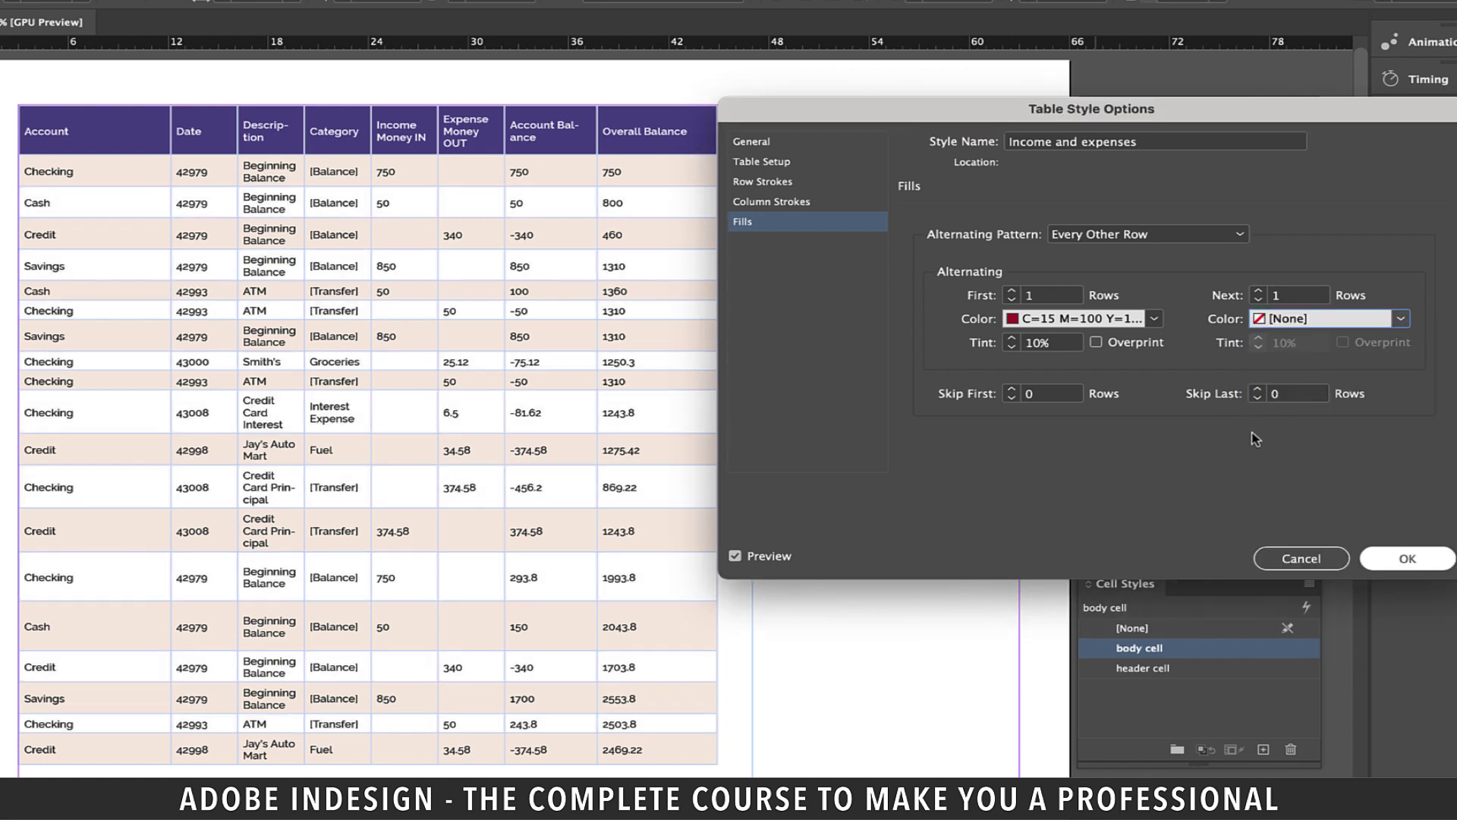
- Preview Every Second Row, Every Other Column and Every Second Column, then return to Every Other Row
left_click(1169, 234)
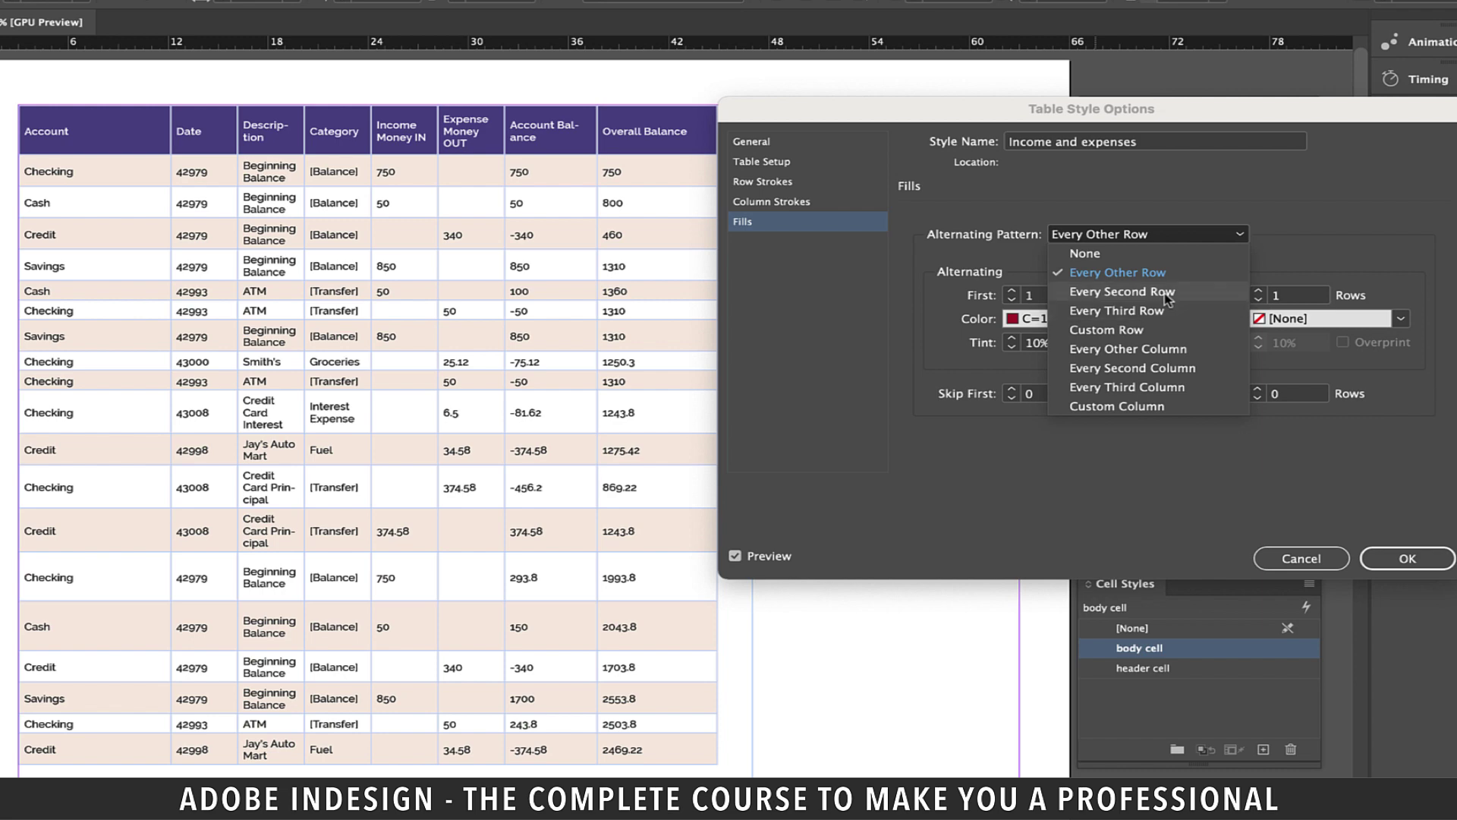
left_click(1166, 292)
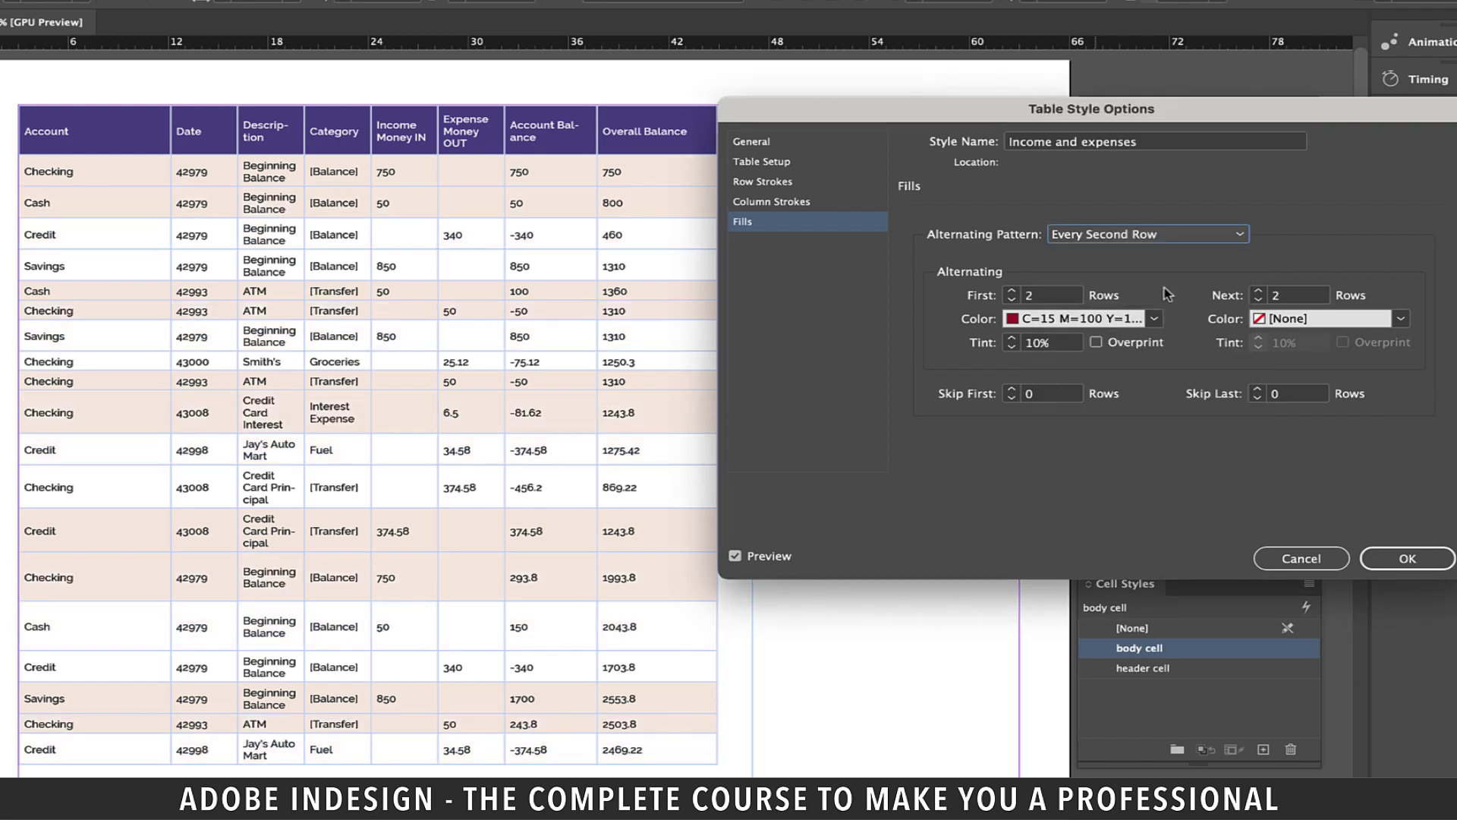
left_click(1163, 237)
left_click(1153, 350)
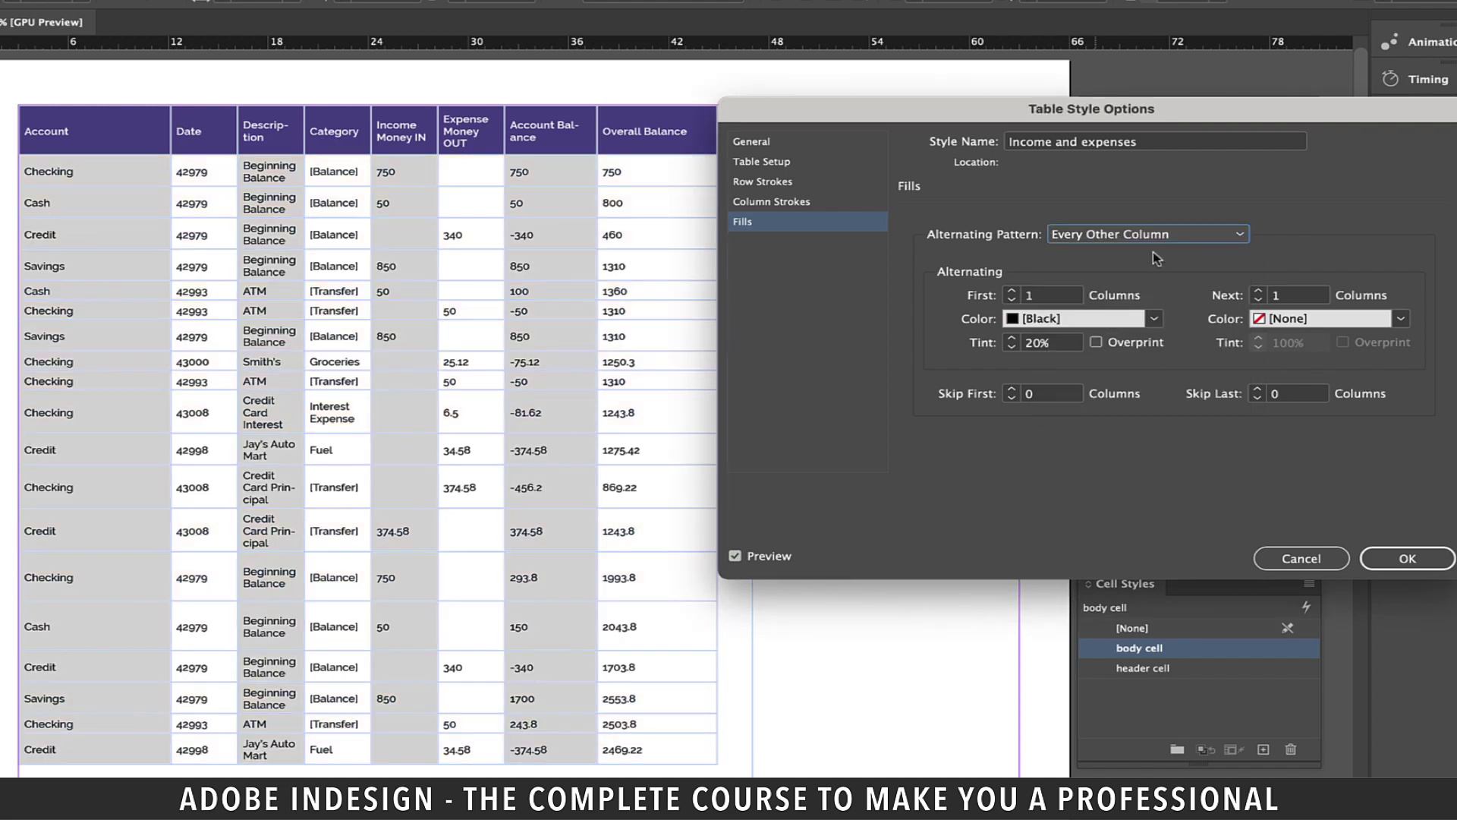
left_click(1153, 236)
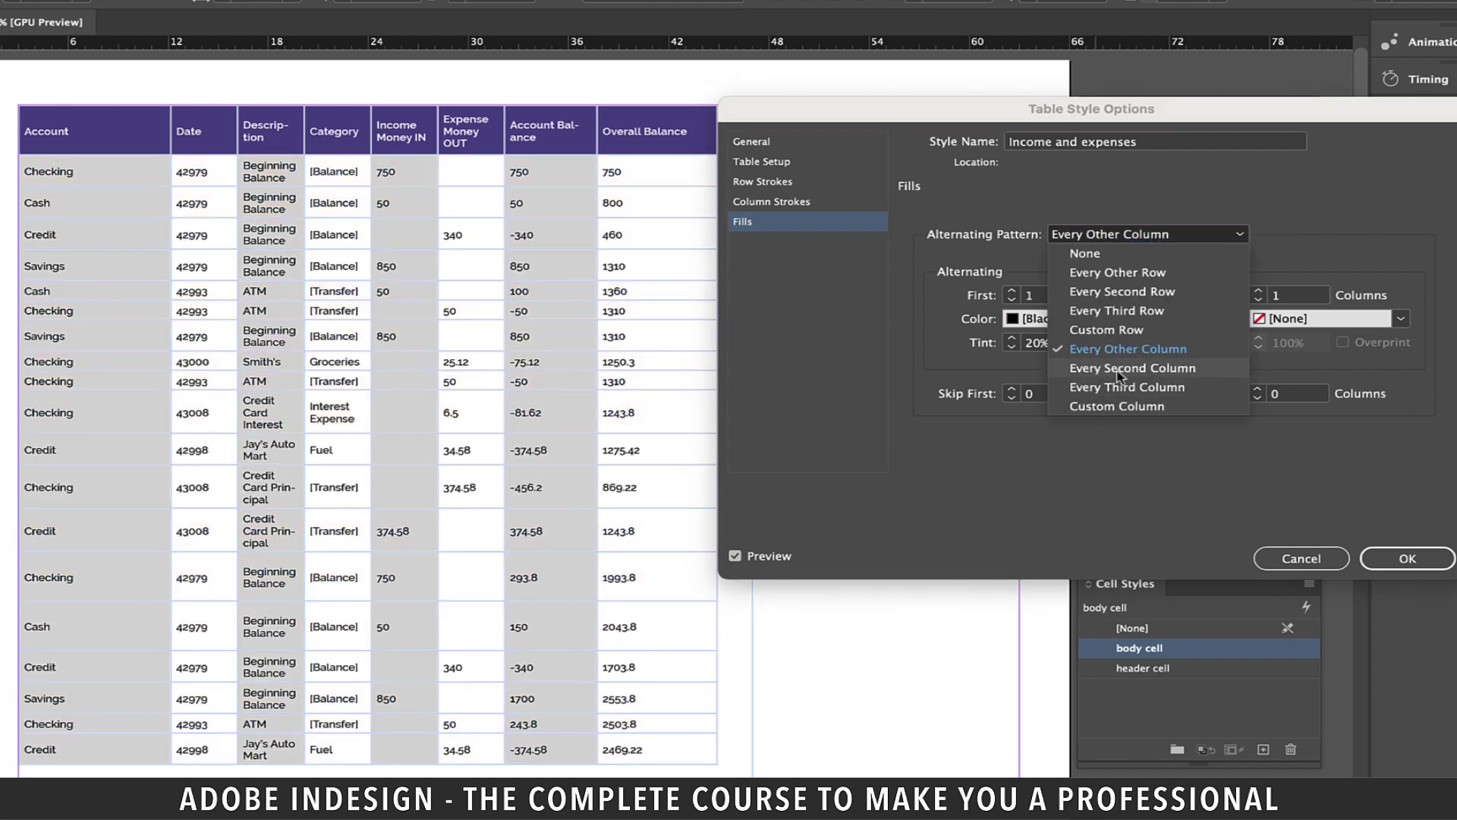
left_click(1118, 369)
left_click(1164, 237)
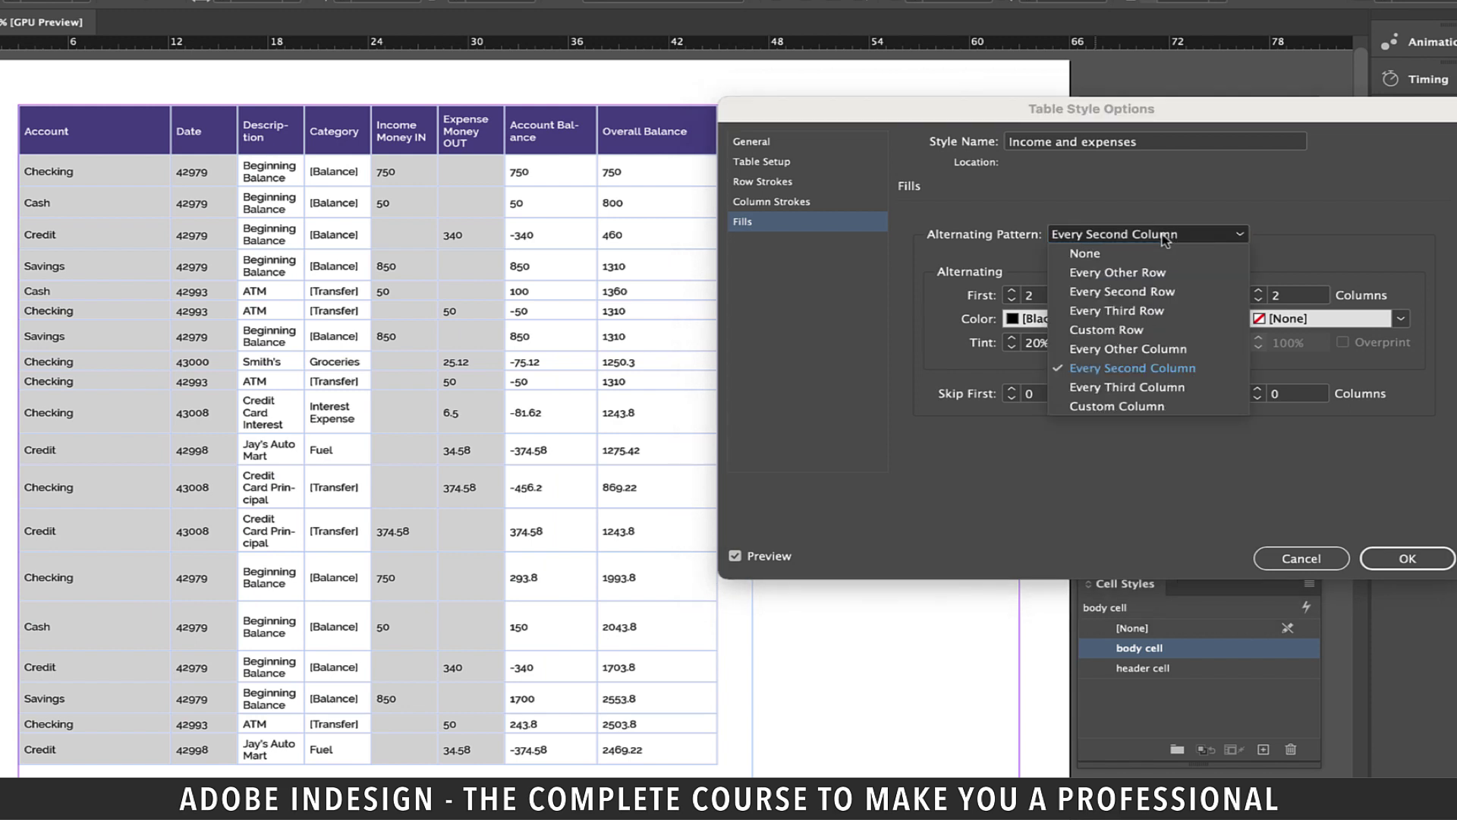
left_click(1126, 272)
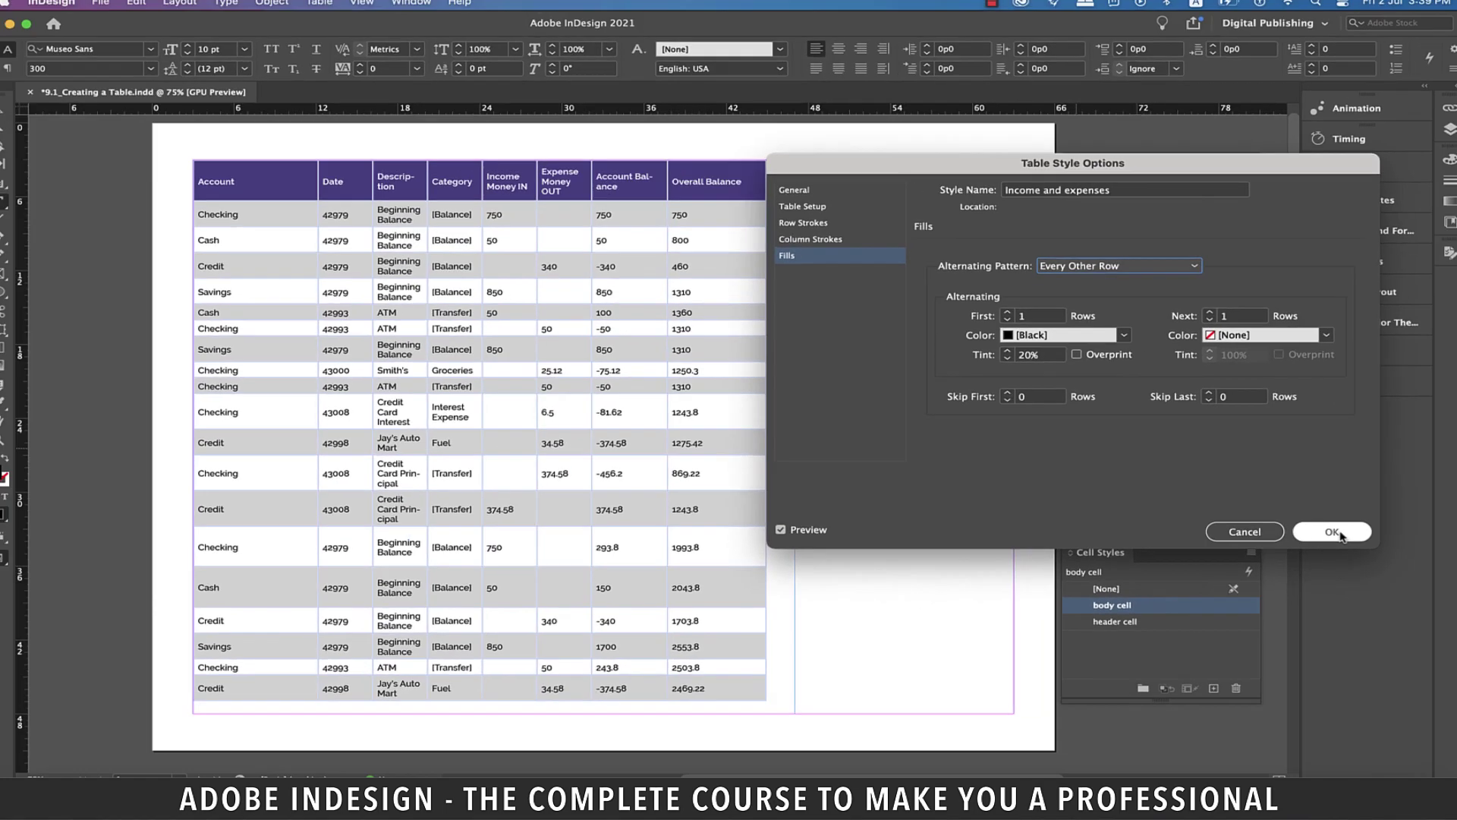
- Confirm the style's fill settings and scroll the pages to check the alternating grey rows
left_click(1411, 560)
scroll(774, 486, "down", 15)
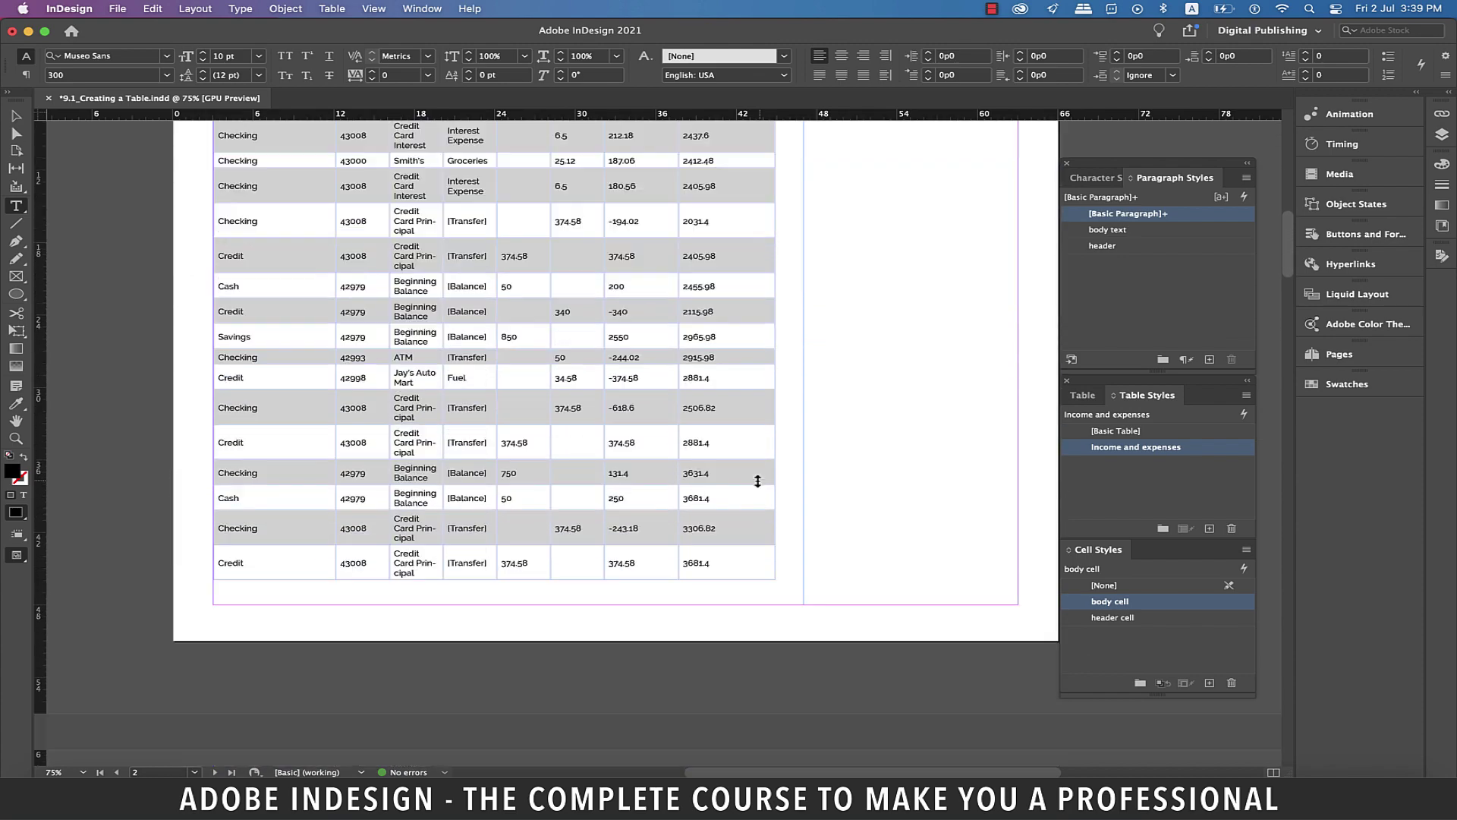
scroll(765, 488, "down", 10)
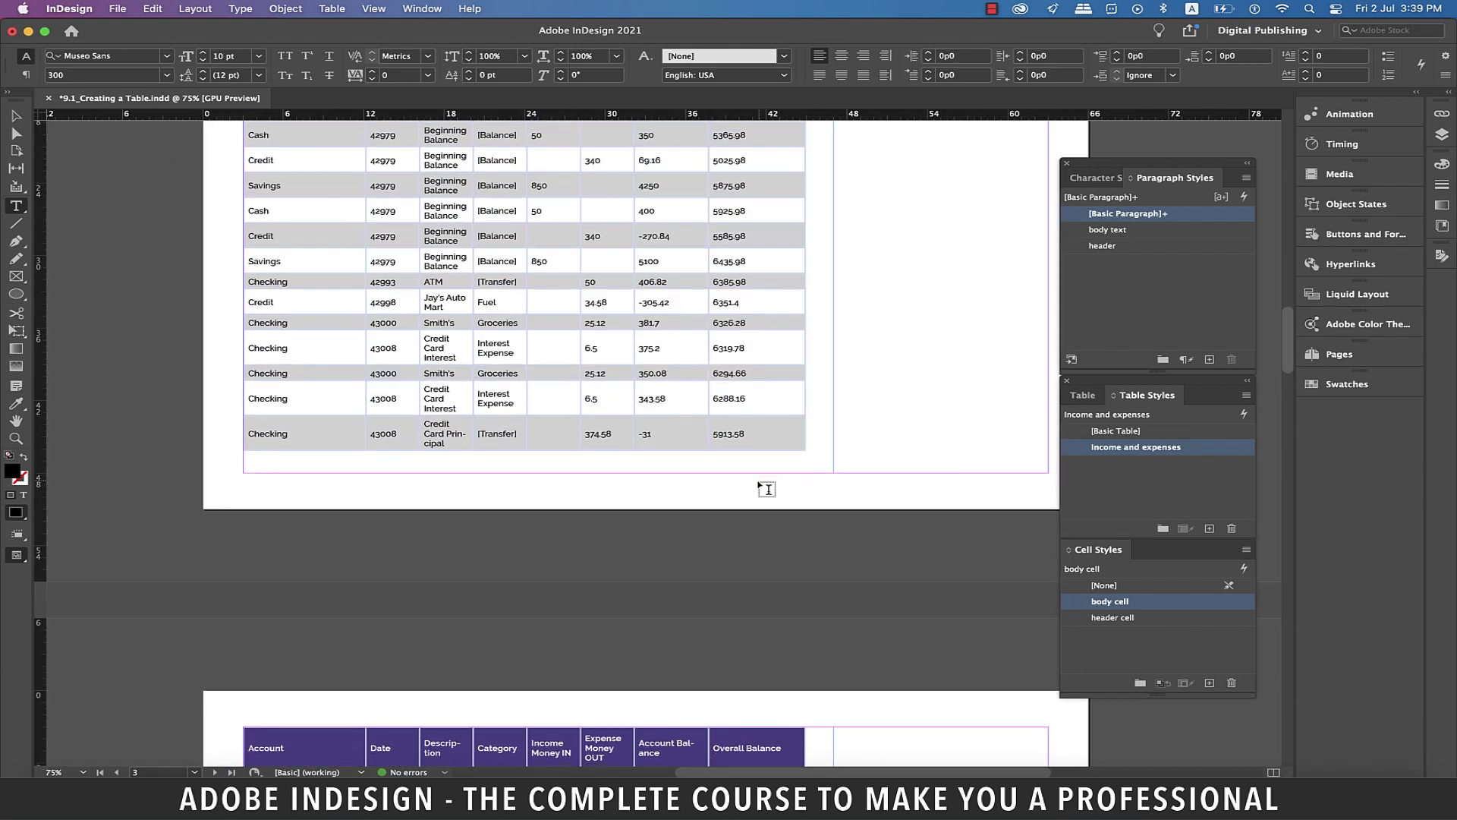
scroll(767, 488, "up", 20)
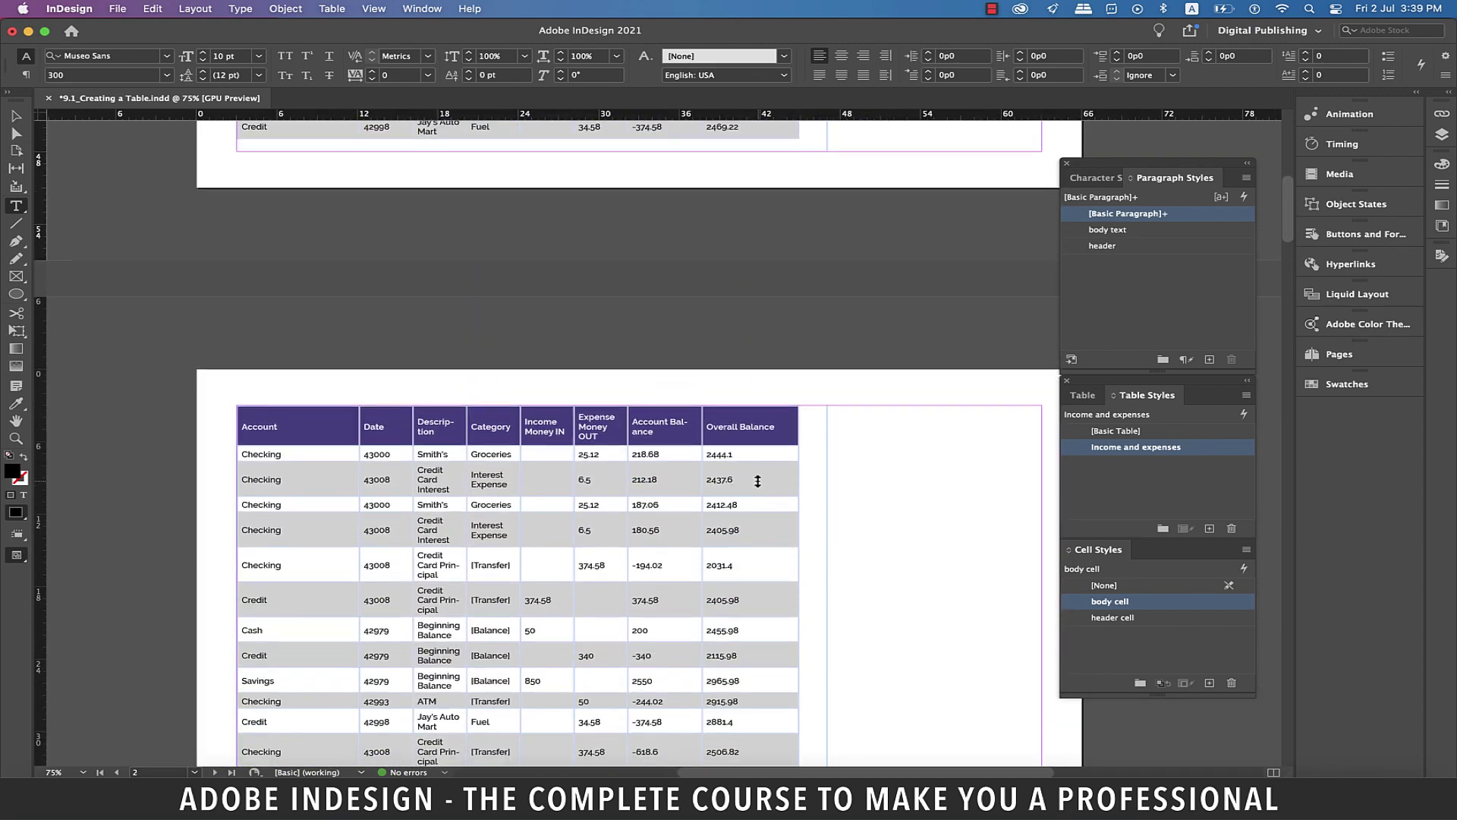
scroll(757, 481, "up", 5)
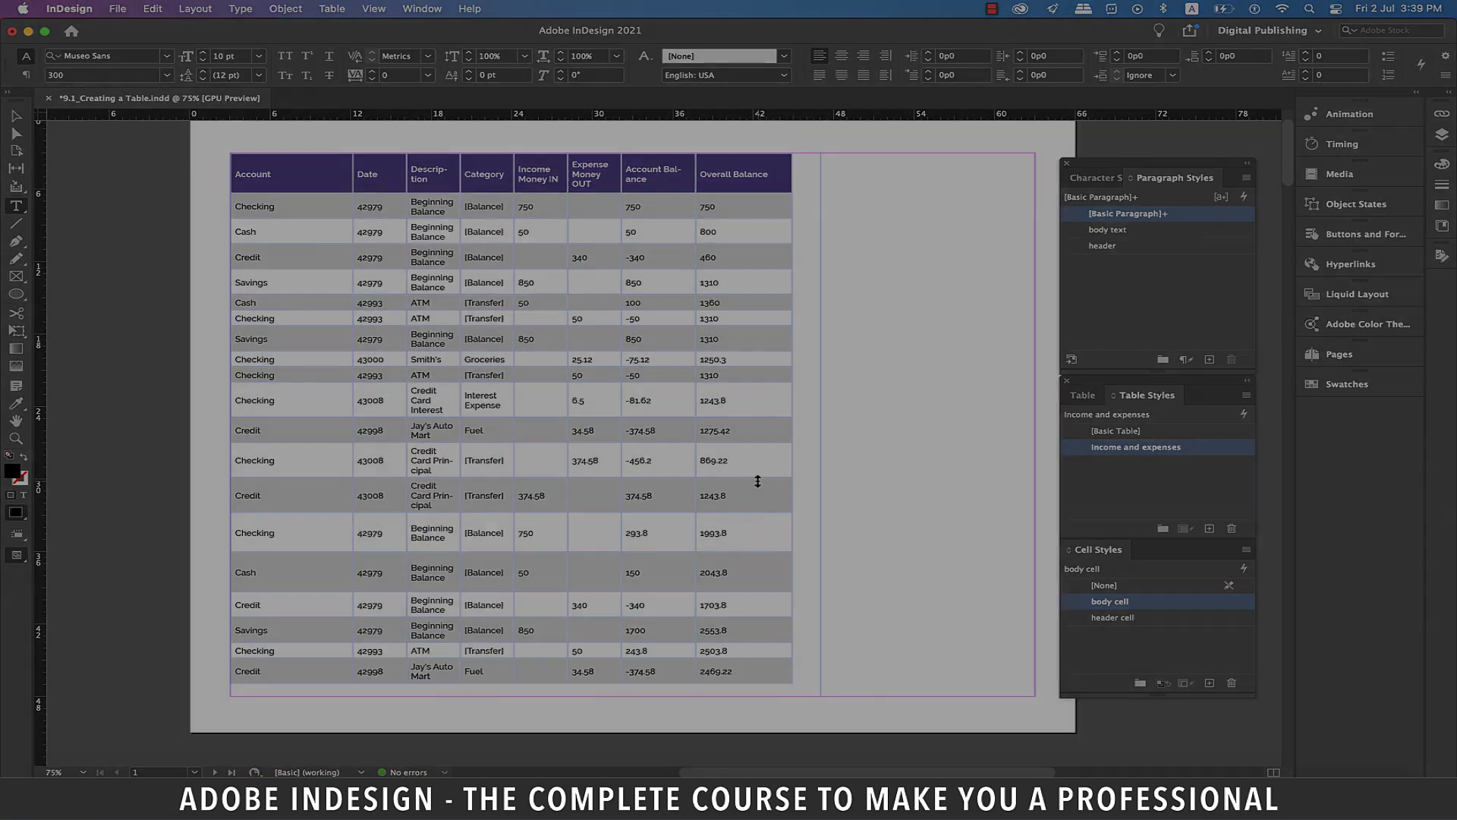